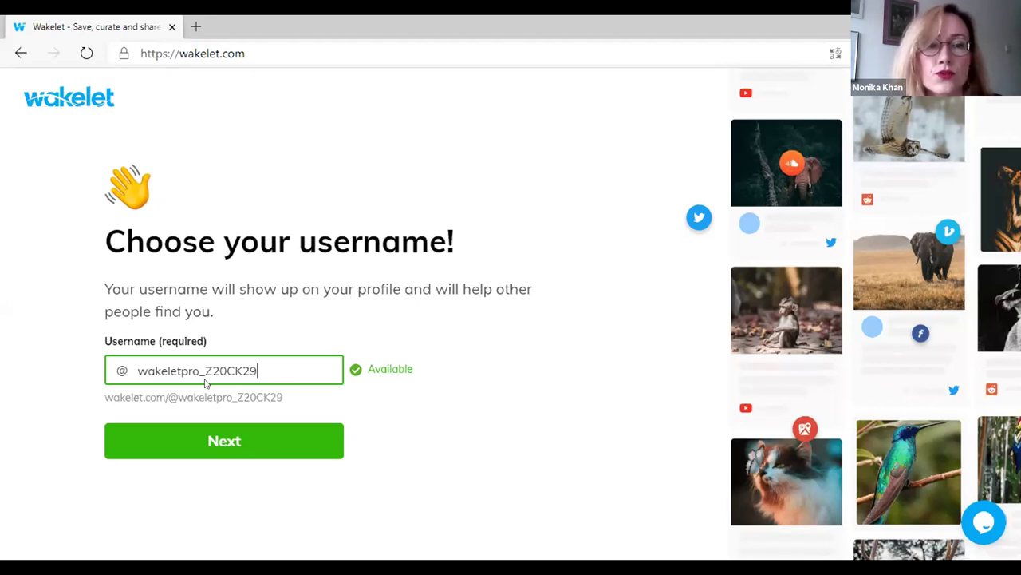
Step: Confirm the suggested username and finish the sign-up as an Educator for Elementary (ages 5-10)
left_click(231, 442)
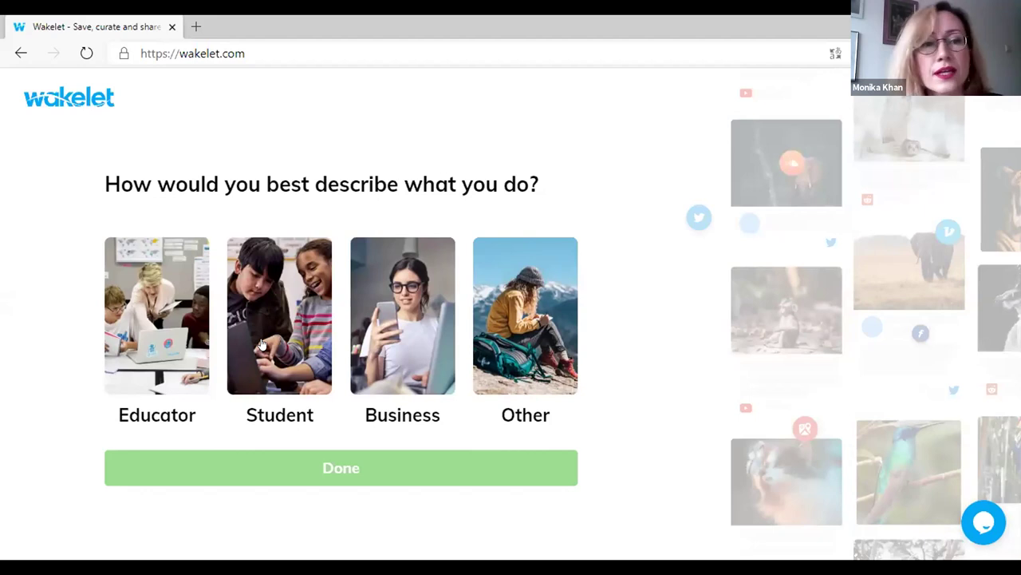
left_click(148, 348)
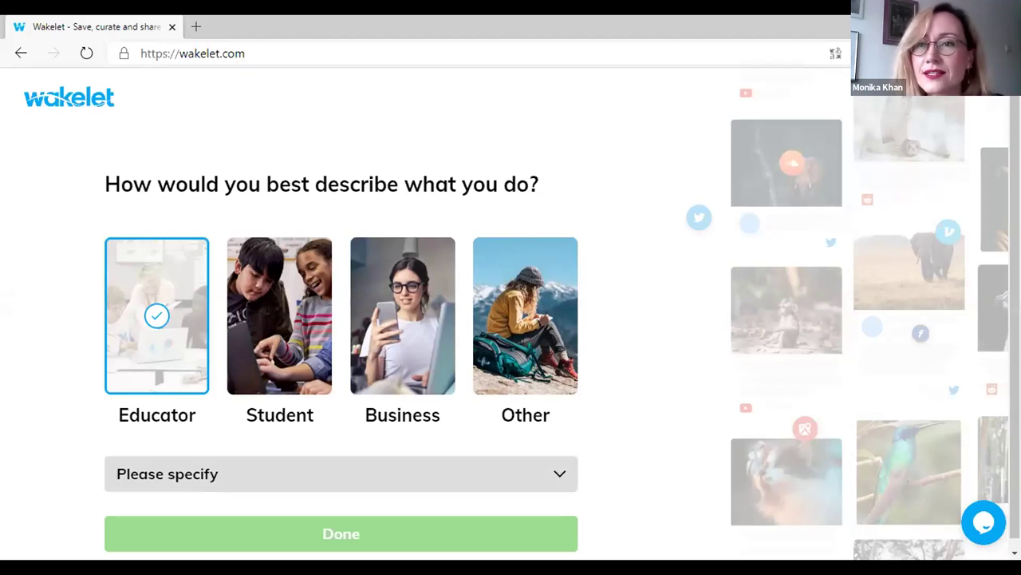
scroll(561, 466, "down", 1)
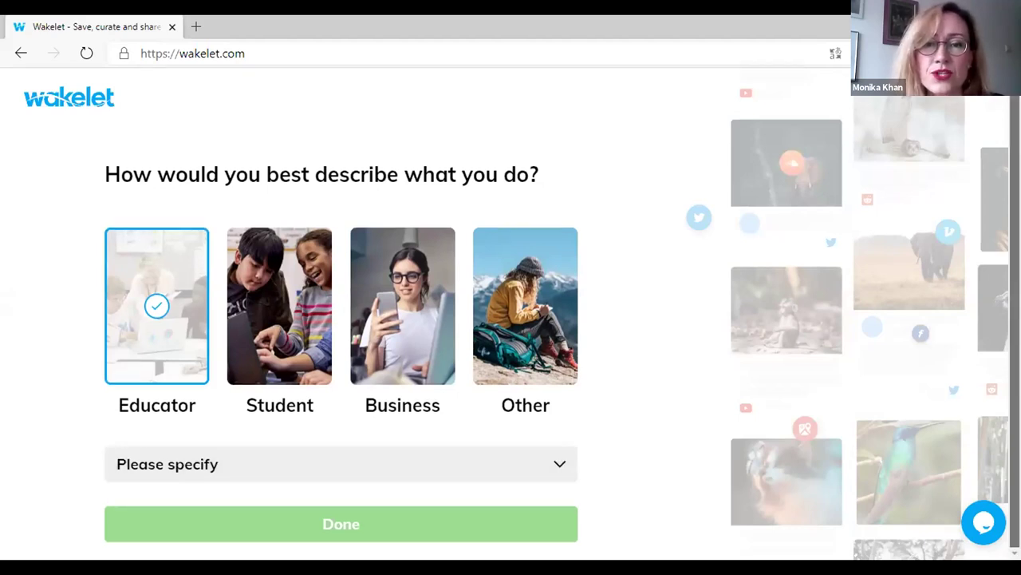
left_click(562, 465)
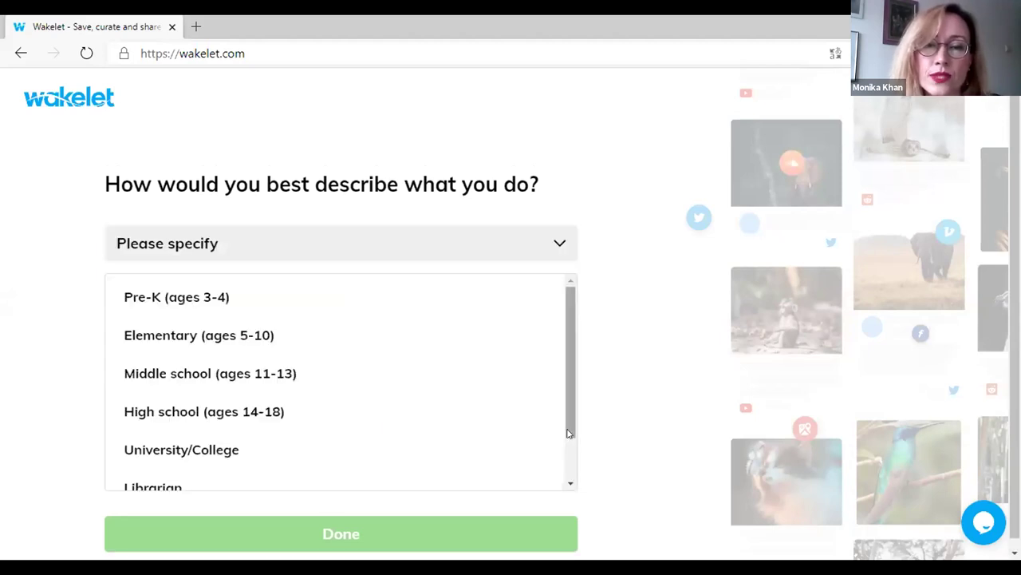
scroll(567, 428, "down", 1)
scroll(566, 423, "up", 1)
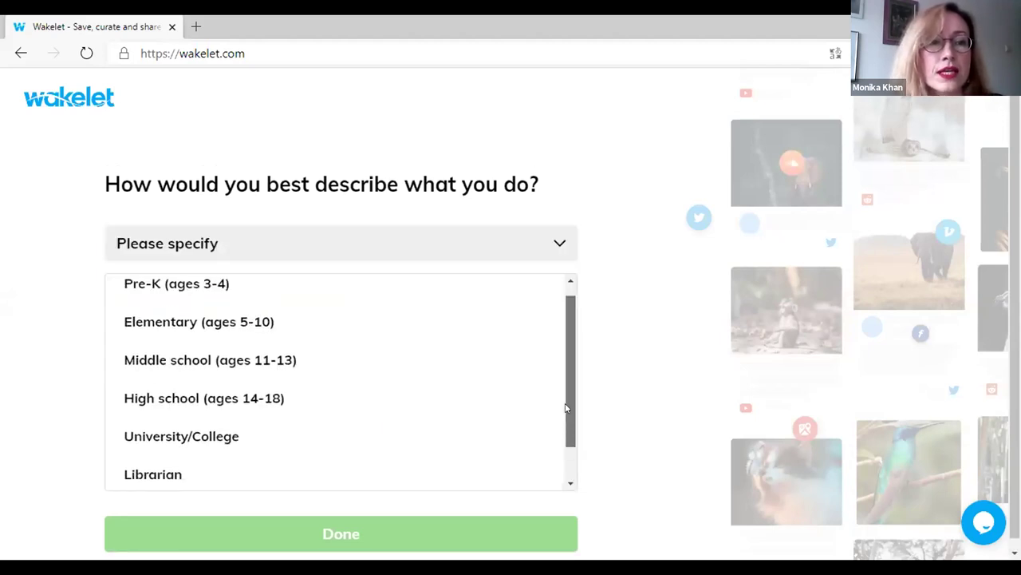
scroll(565, 408, "up", 1)
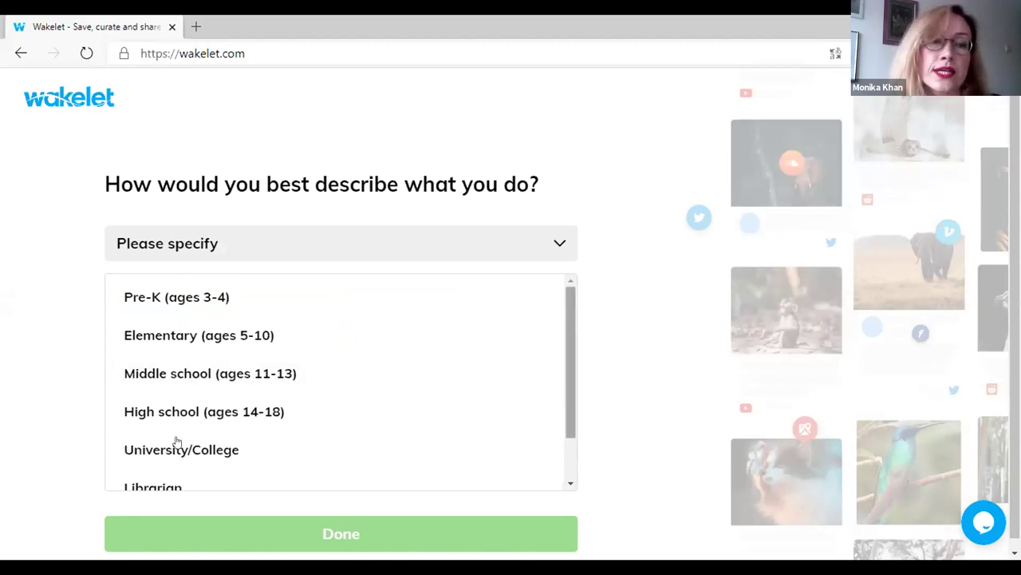
scroll(182, 465, "down", 1)
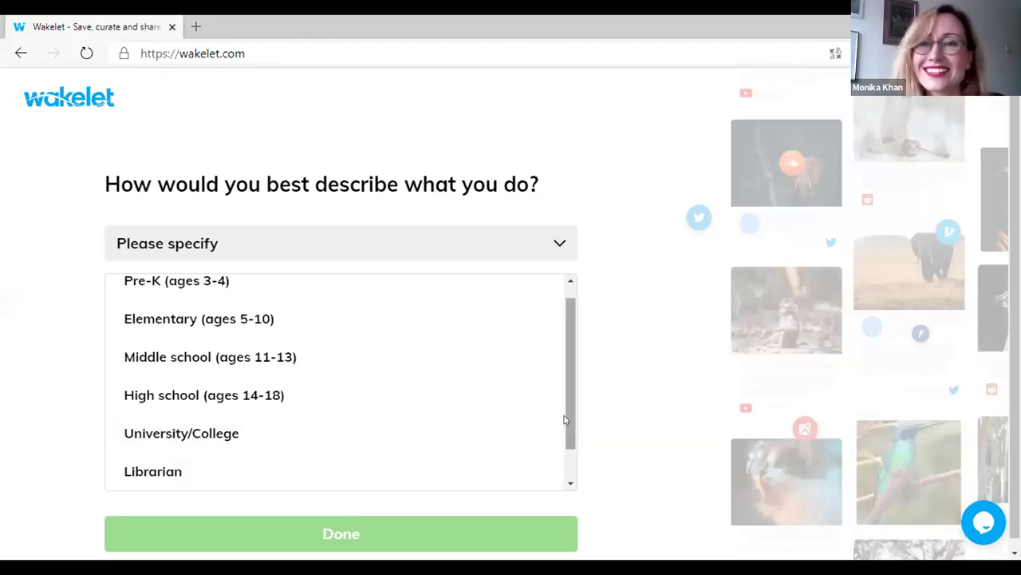
scroll(564, 419, "up", 1)
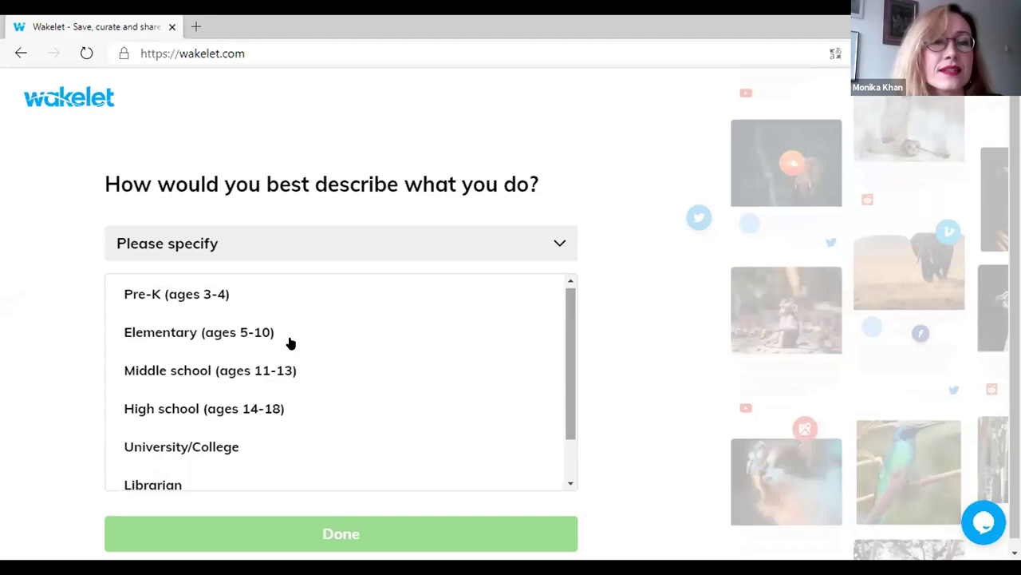
left_click(253, 331)
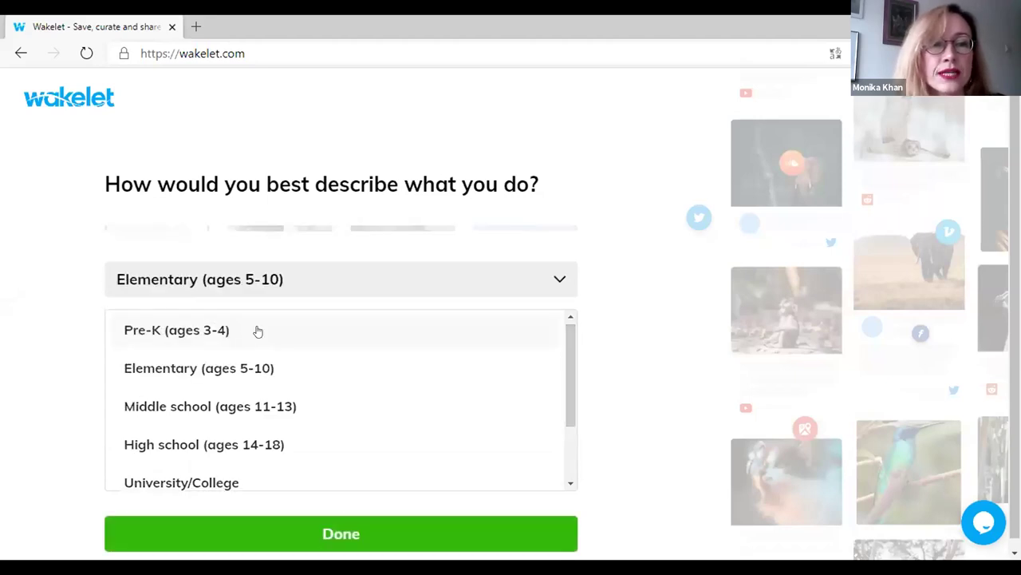
left_click(352, 528)
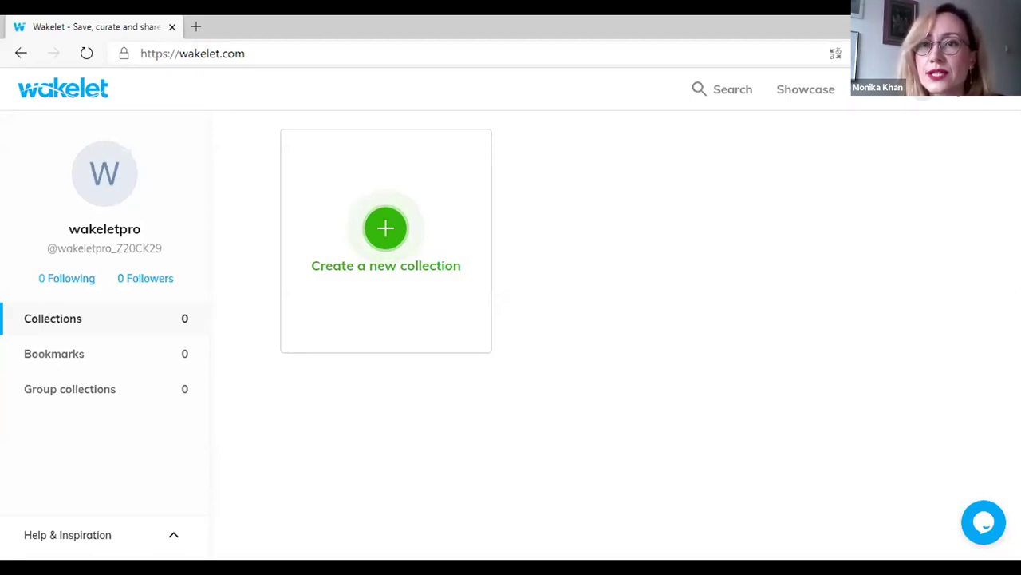
Step: Open the account's public profile for editing and view the options for changing the profile image
left_click(919, 94)
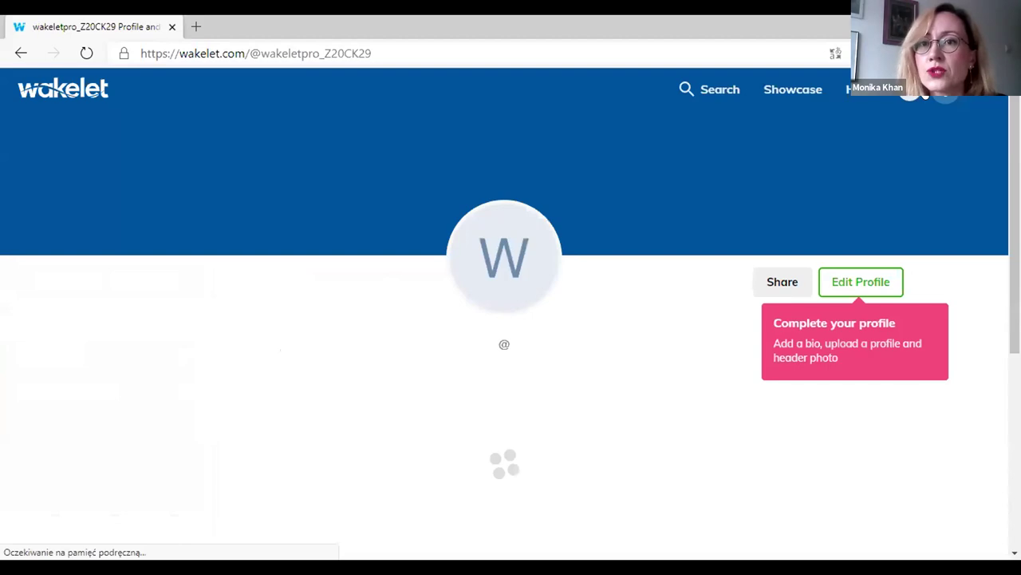
left_click(865, 101)
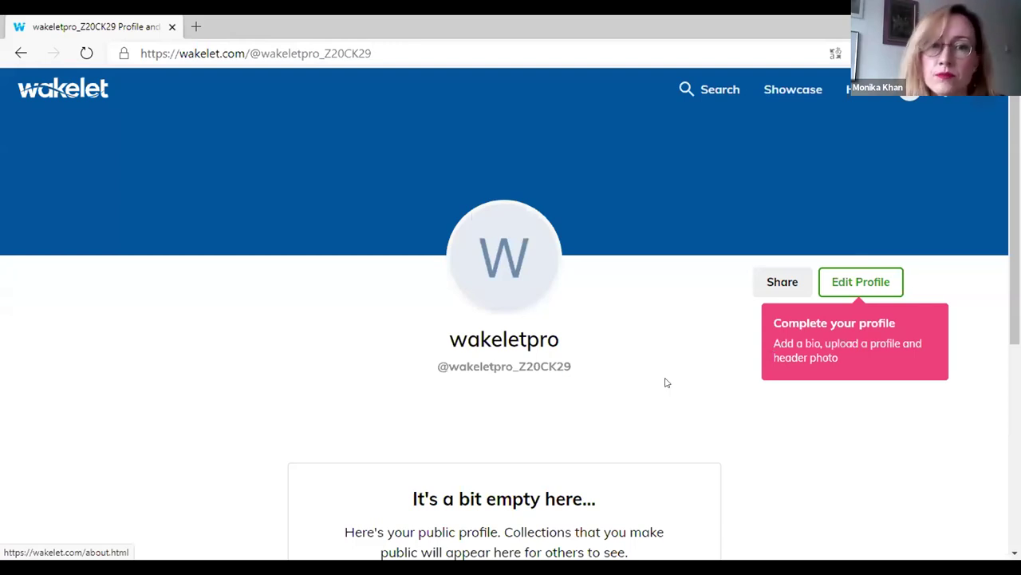
left_click(857, 284)
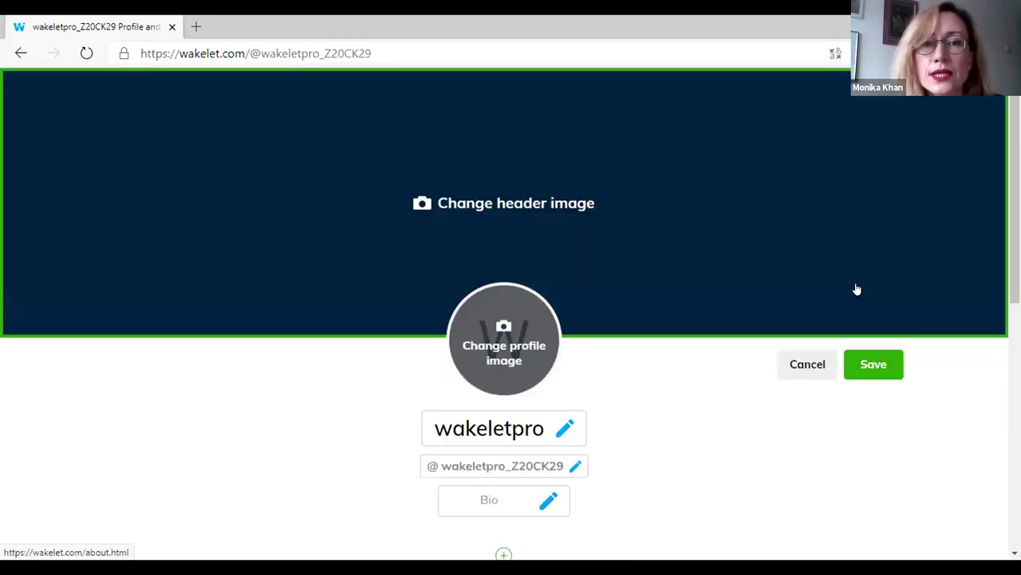
left_click(506, 333)
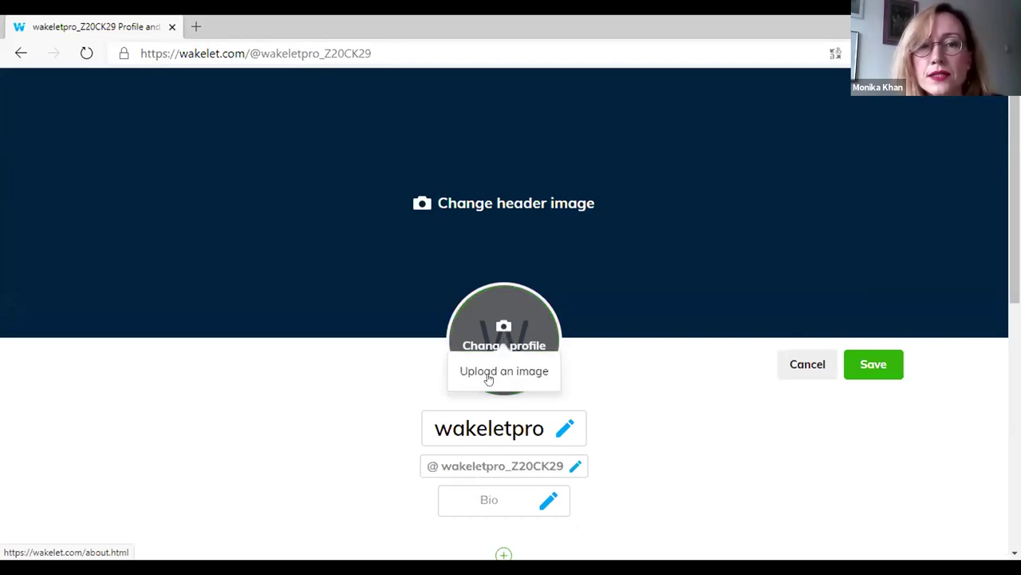
left_click(500, 333)
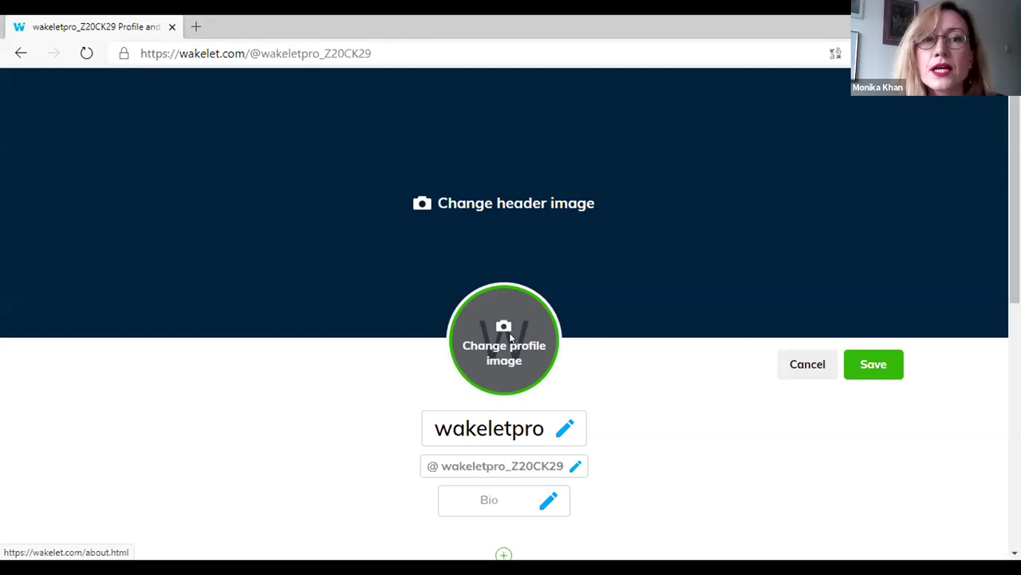
Step: Try to set the ocean wave photo from the Unsplash library as the profile header, and reload the page
left_click(531, 204)
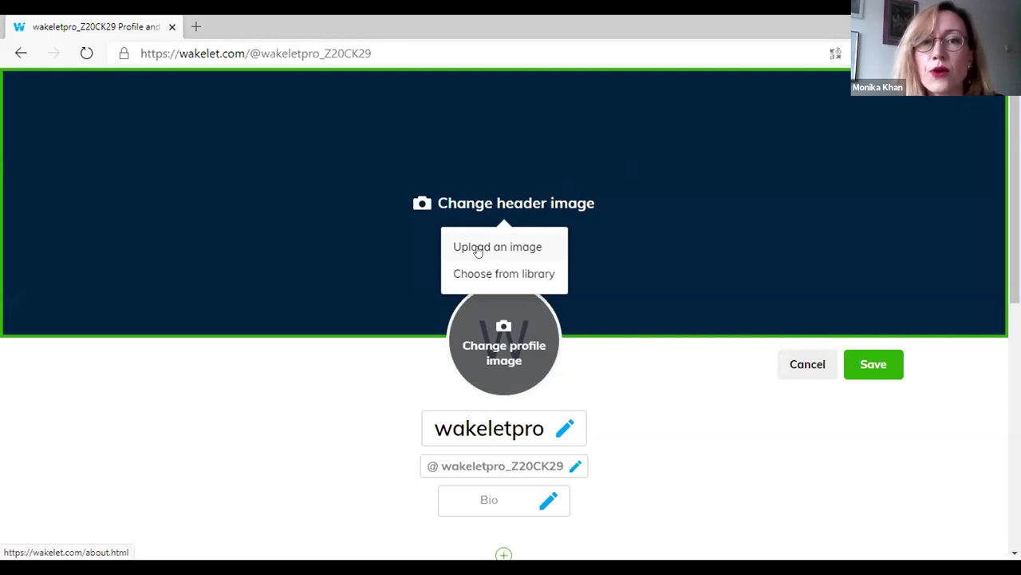
left_click(520, 274)
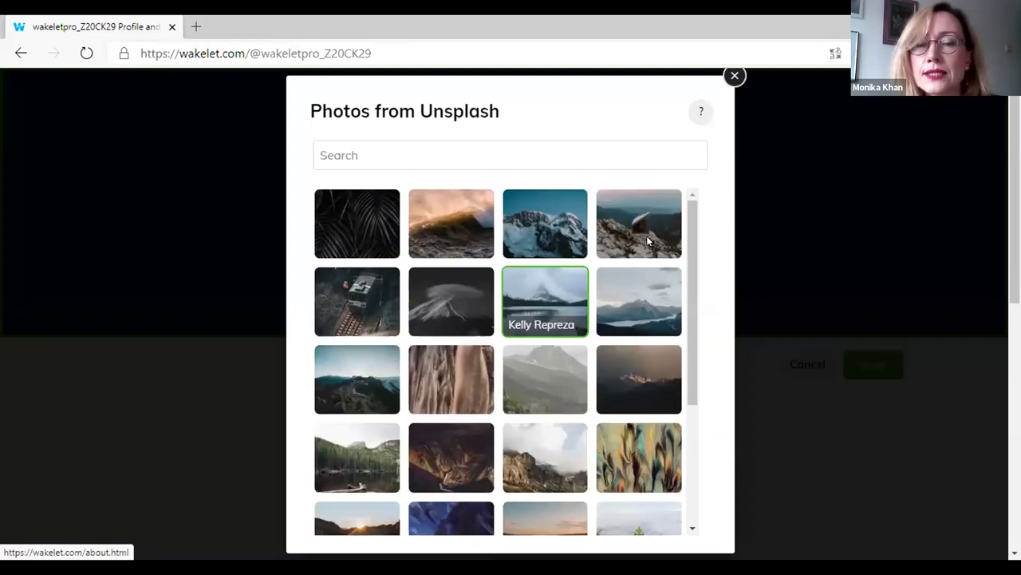
scroll(701, 369, "down", 2)
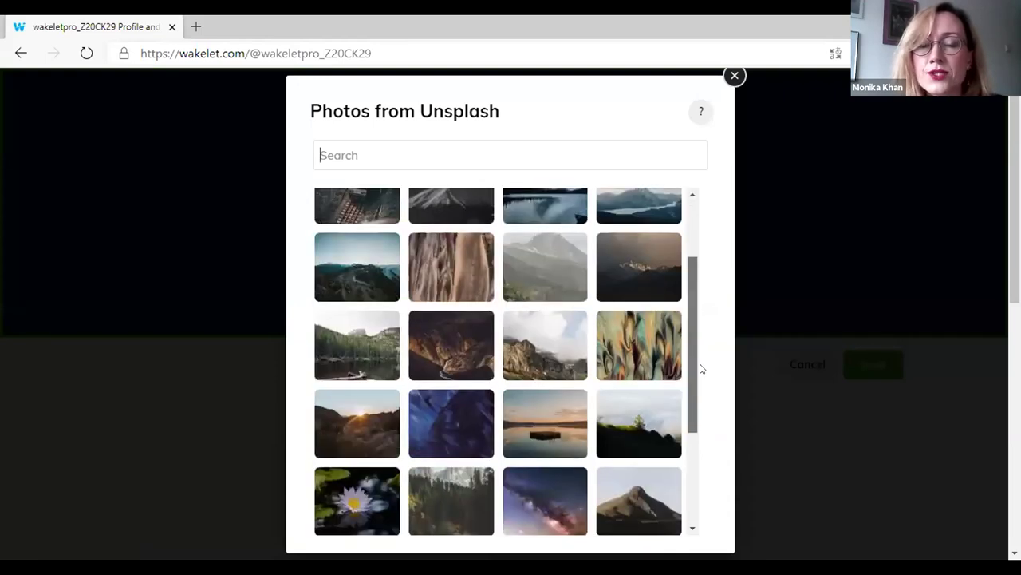
scroll(699, 391, "down", 2)
scroll(696, 415, "down", 2)
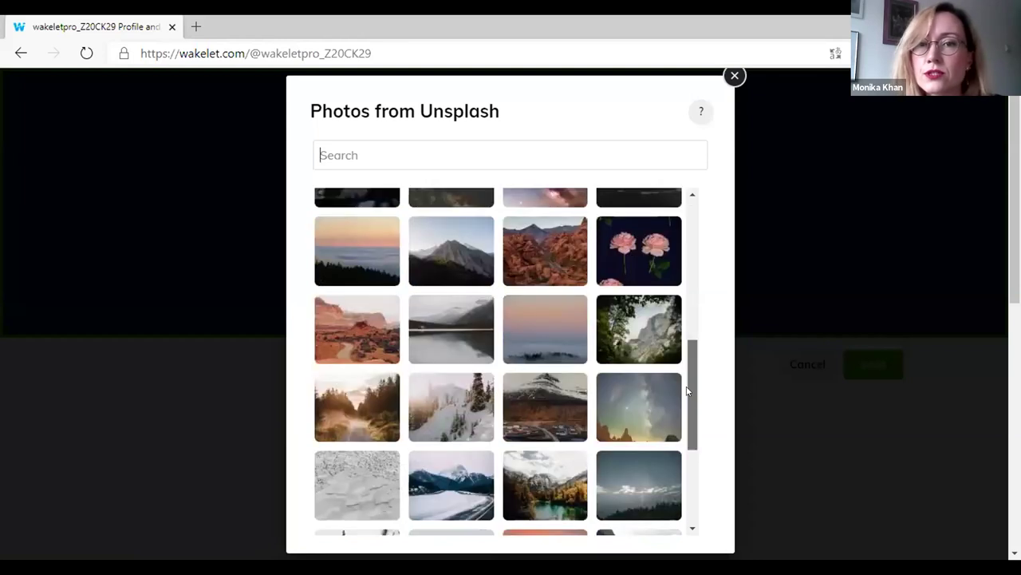
scroll(684, 274, "up", 5)
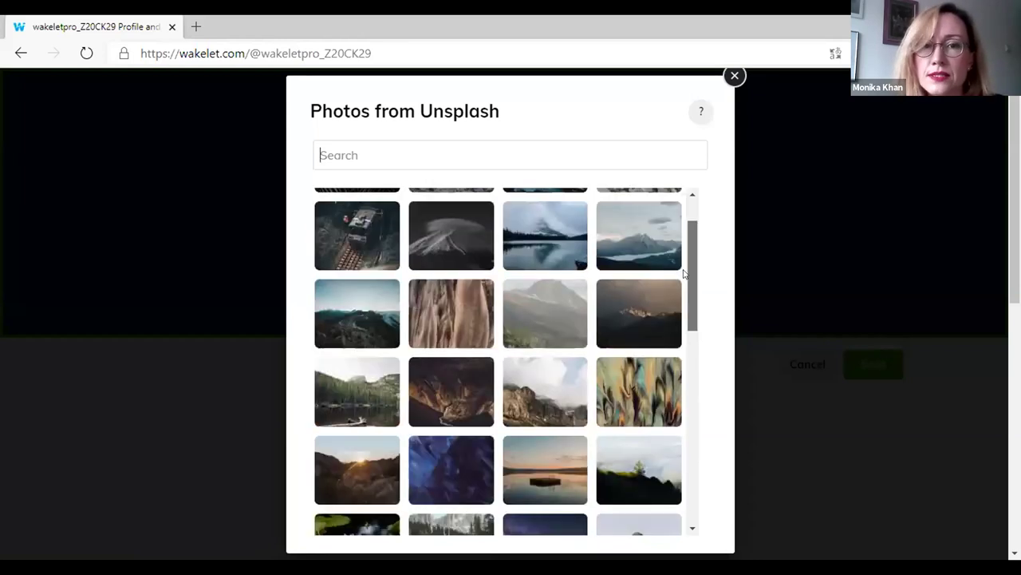
scroll(684, 274, "up", 1)
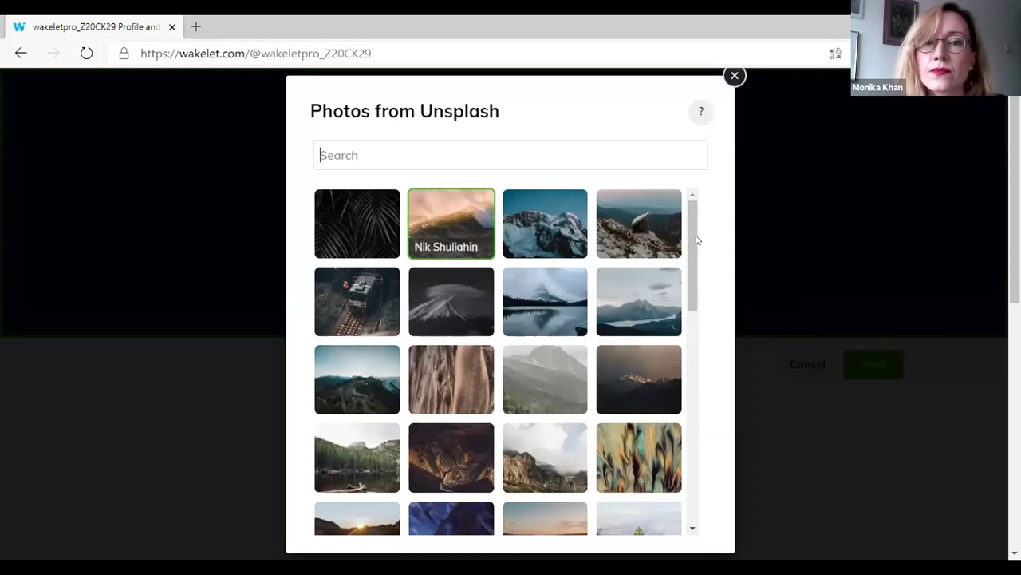
left_click(952, 310)
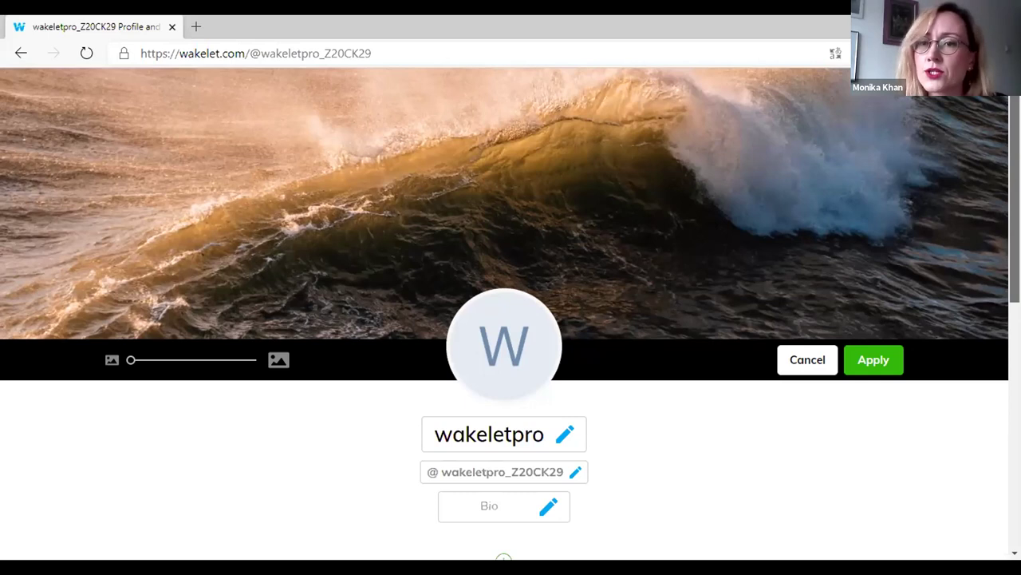
scroll(511, 314, "down", 1)
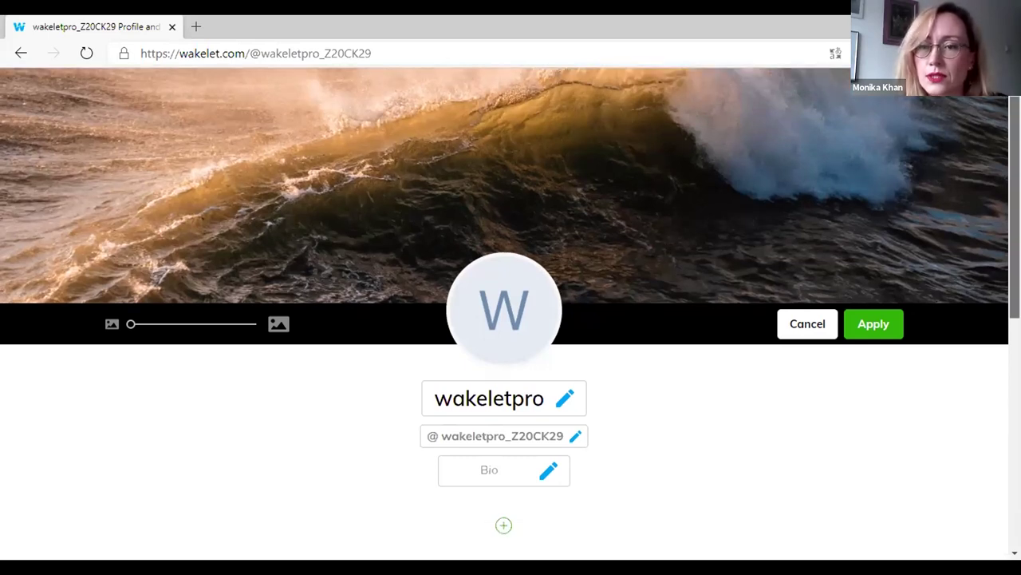
scroll(511, 313, "up", 1)
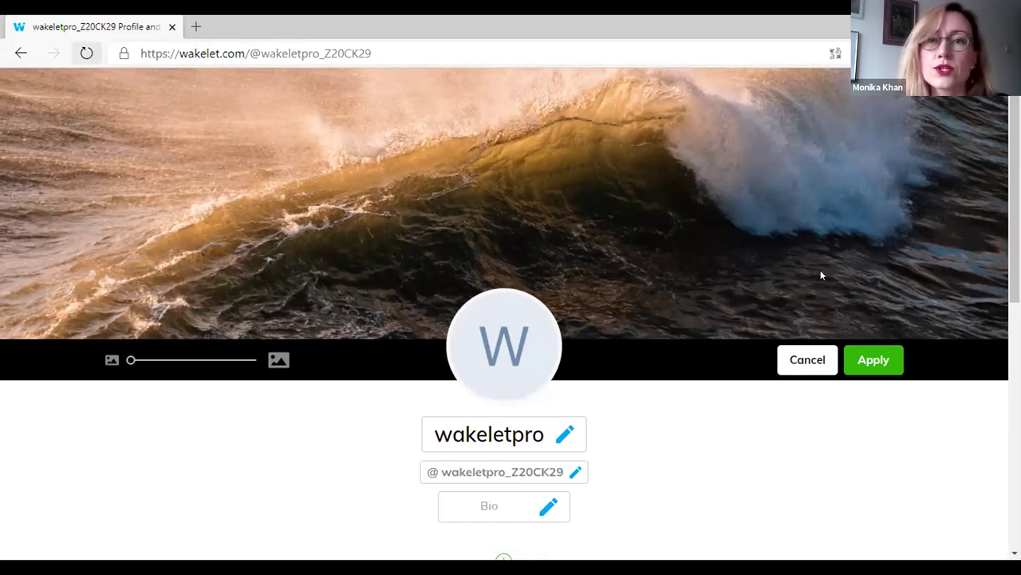
key("F5")
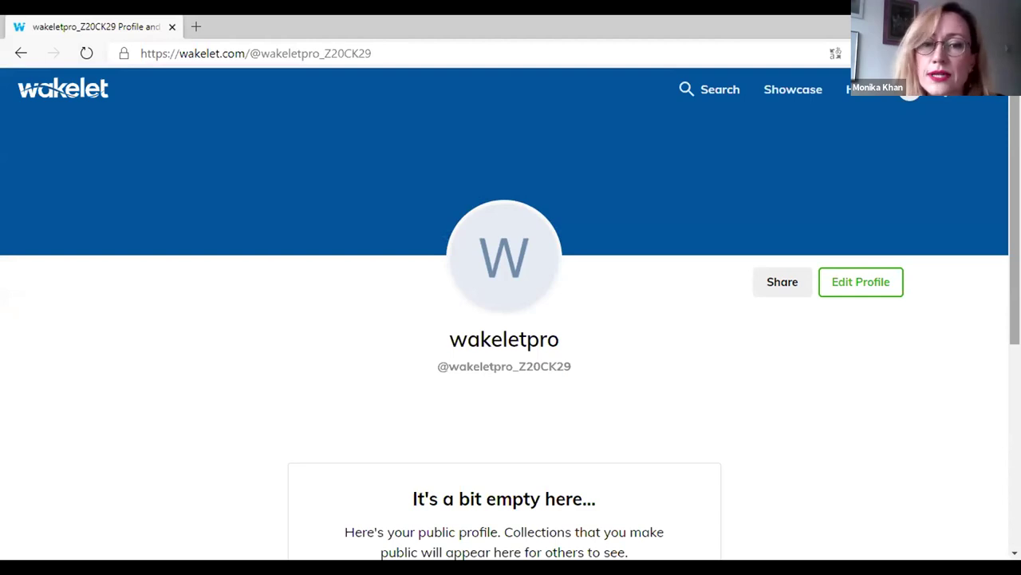
Step: Reopen the profile for editing and view the form for website and social links, closing it without adding any
scroll(511, 320, "down", 1)
scroll(511, 319, "down", 1)
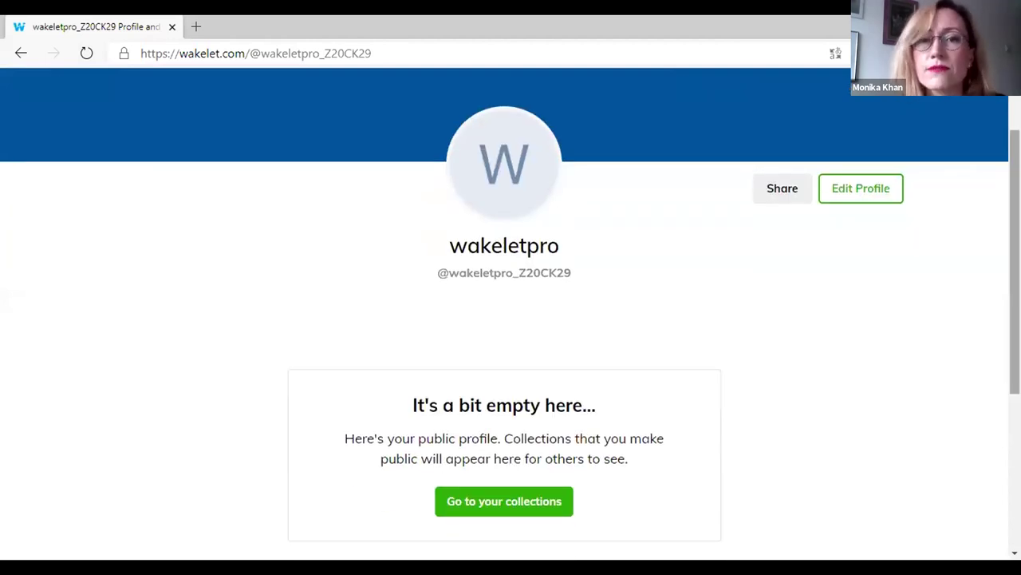
scroll(511, 332, "up", 1)
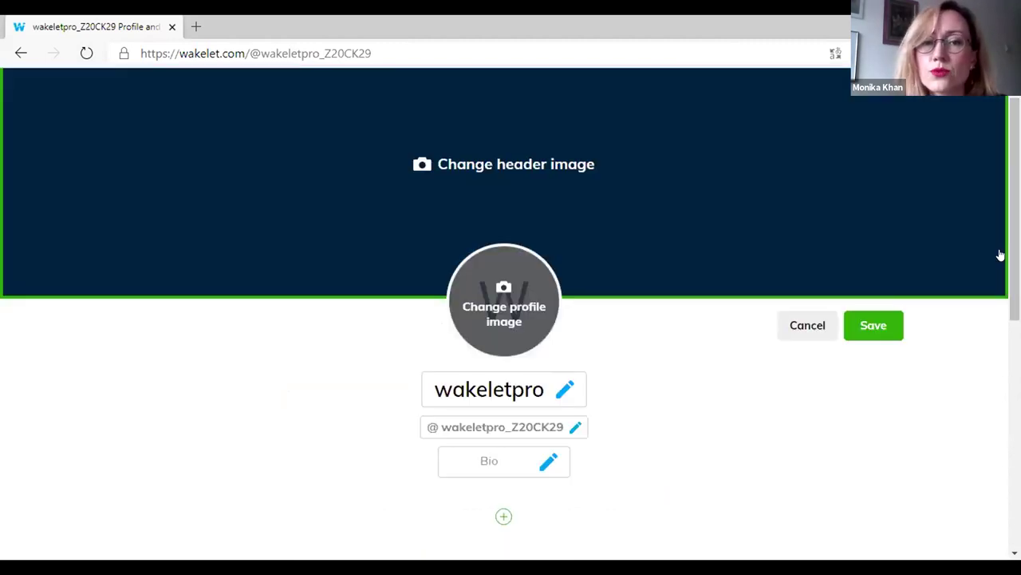
scroll(702, 268, "down", 3)
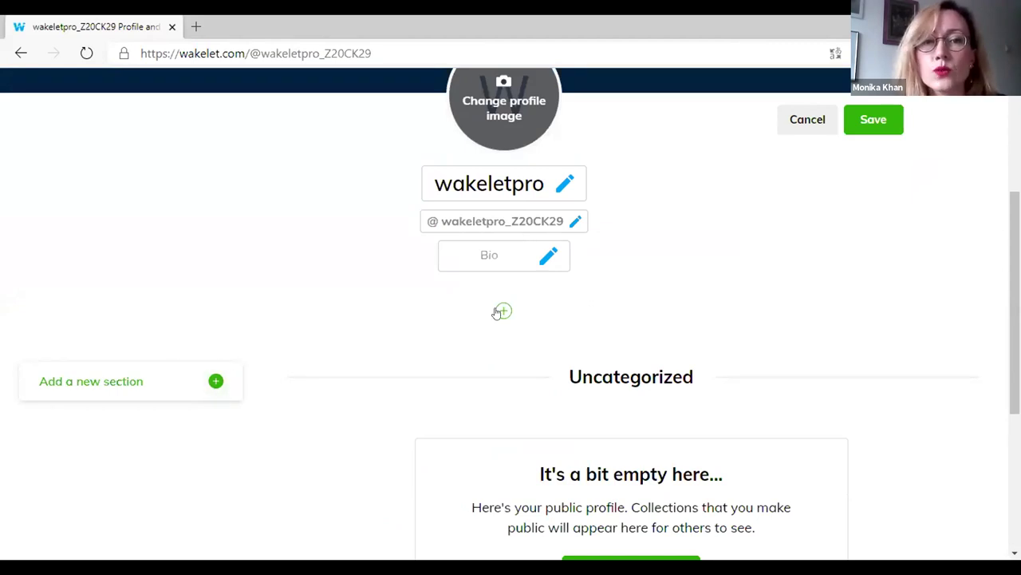
left_click(522, 261)
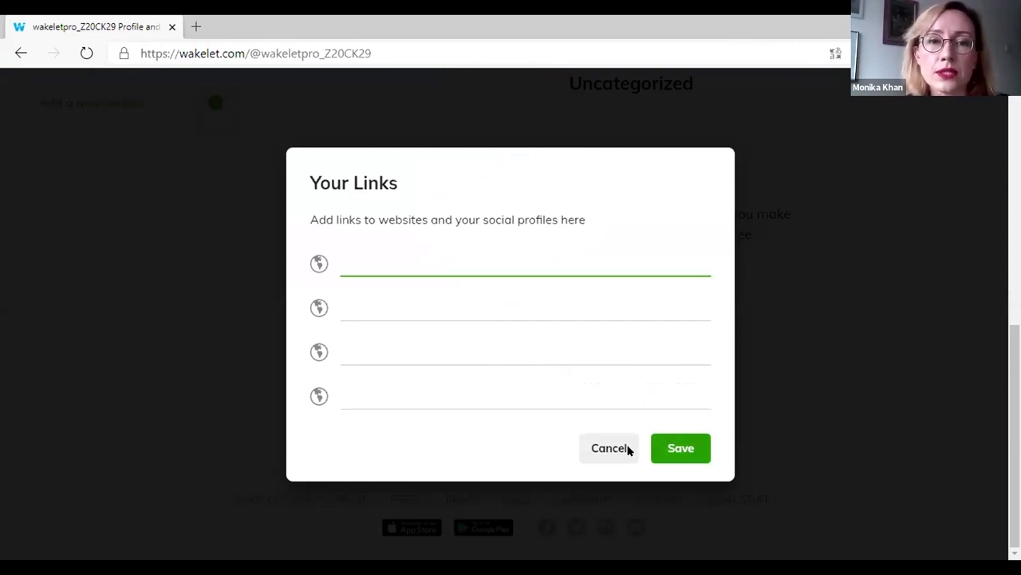
left_click(898, 428)
left_click(959, 426)
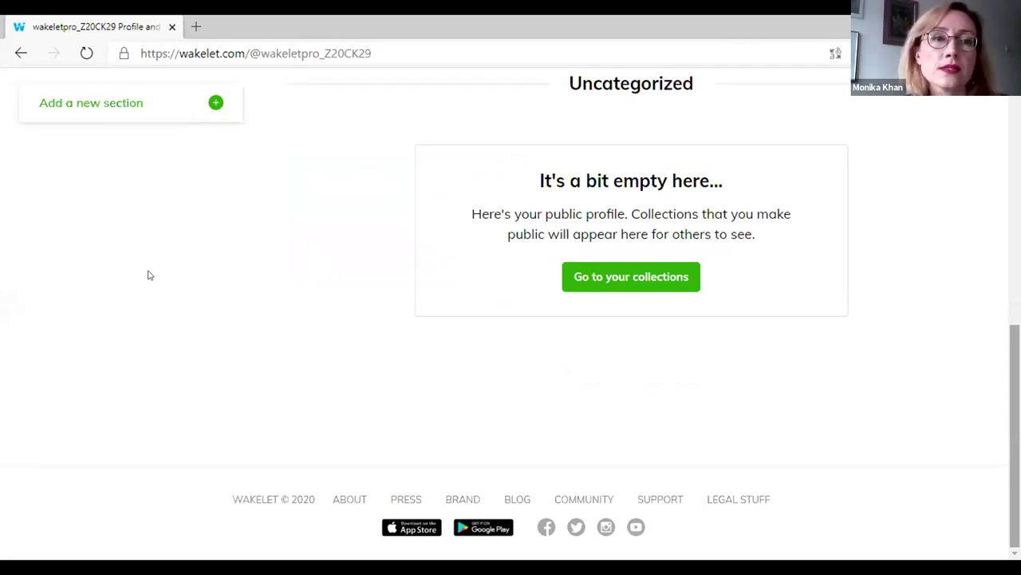
Step: Add a new profile section titled "Szkoła"
scroll(213, 276, "up", 2)
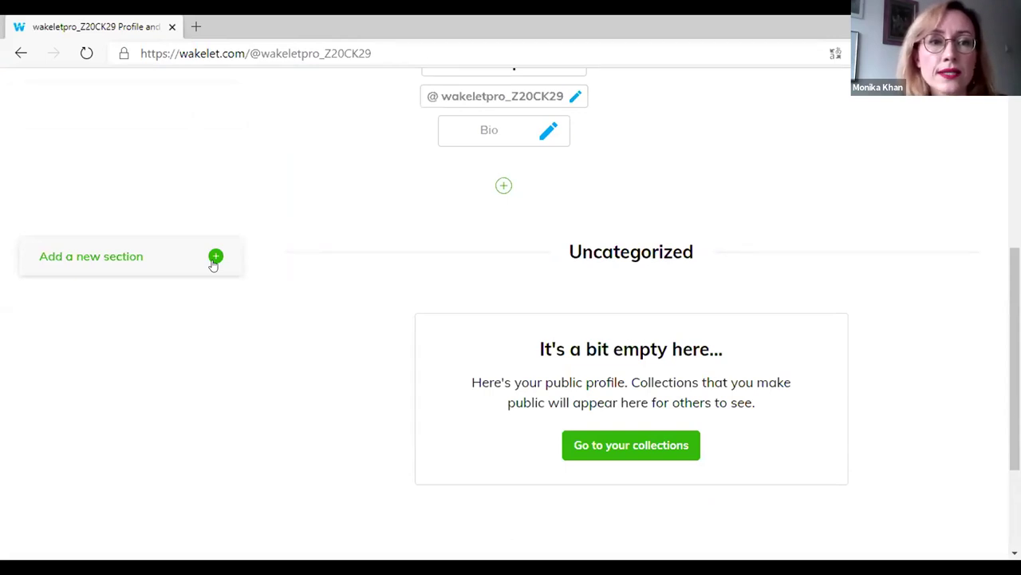
left_click(214, 258)
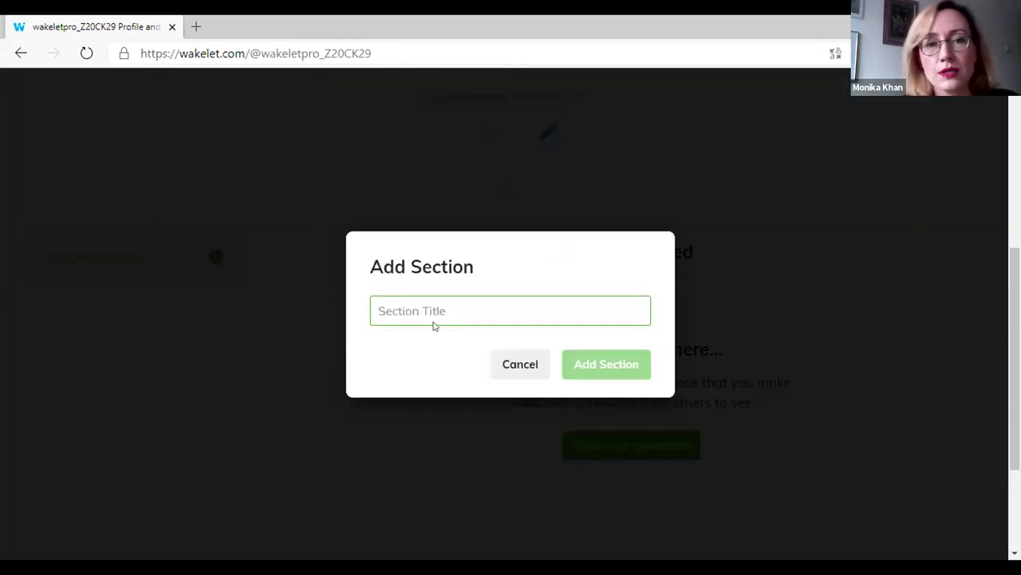
type("Sz")
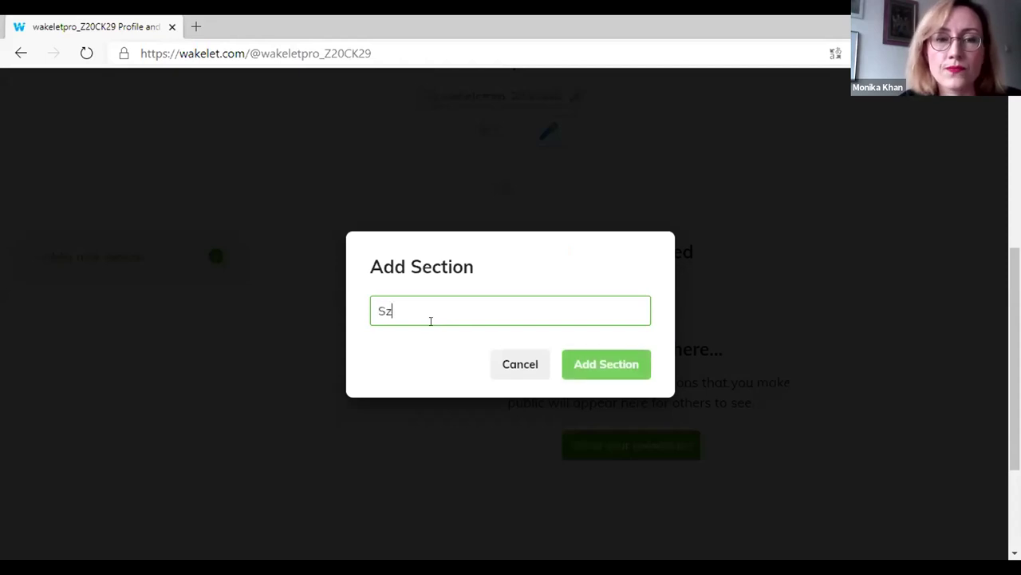
type("koła")
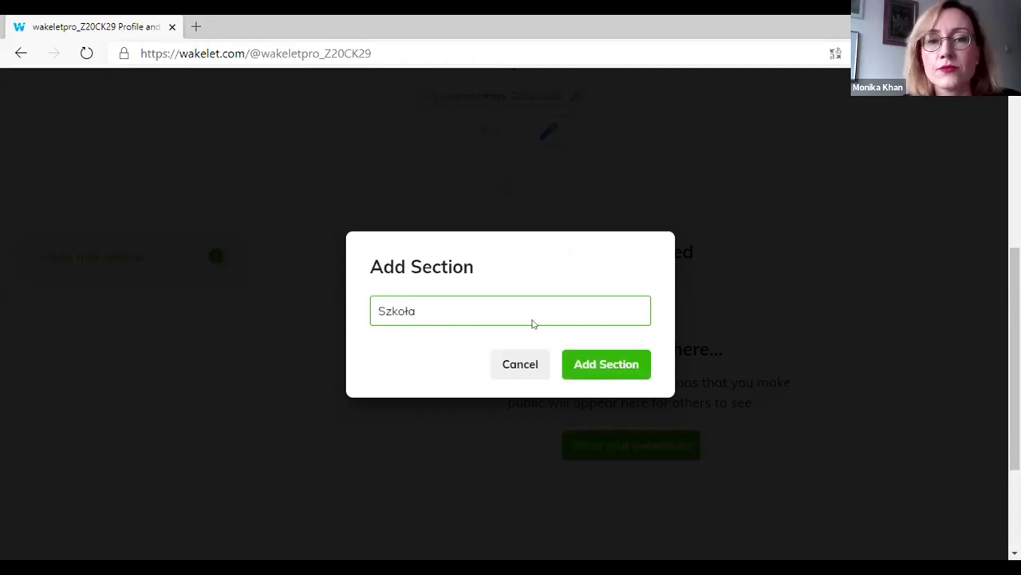
left_click(604, 369)
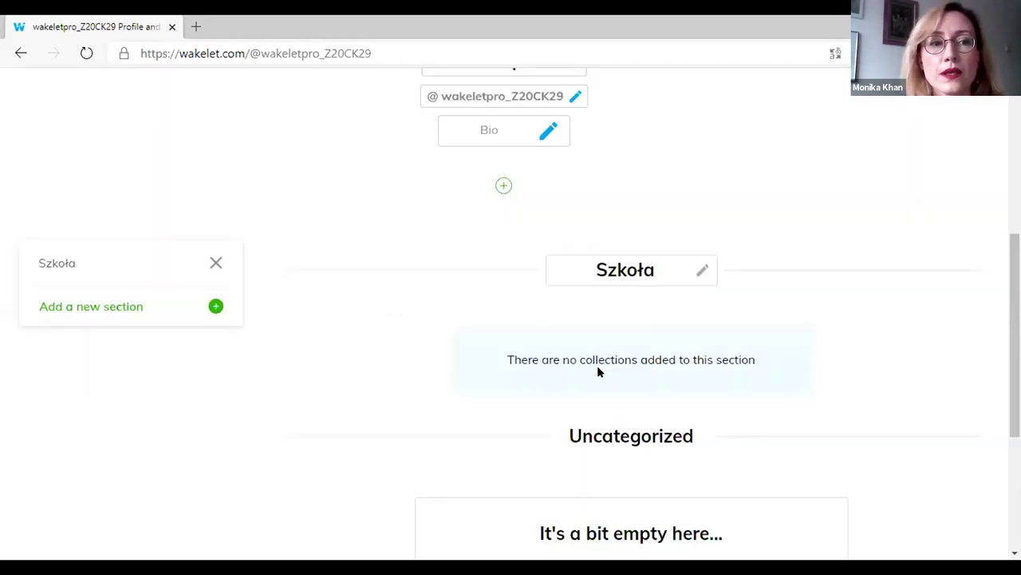
Step: Add a profile section titled "Osobiste" and reorder the sections so that "Szkoła" comes above it
left_click(167, 311)
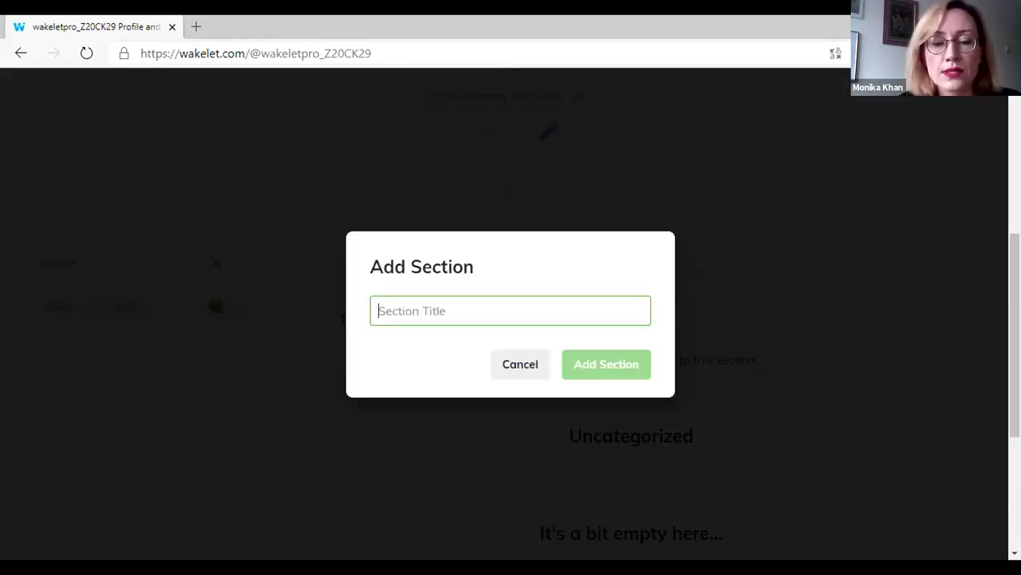
type("Osobiste")
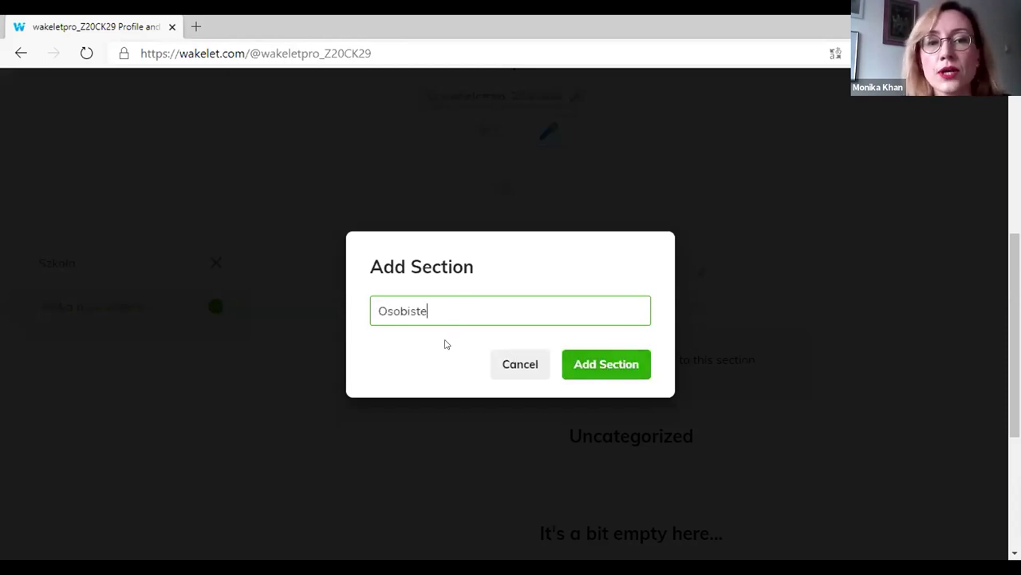
left_click(584, 362)
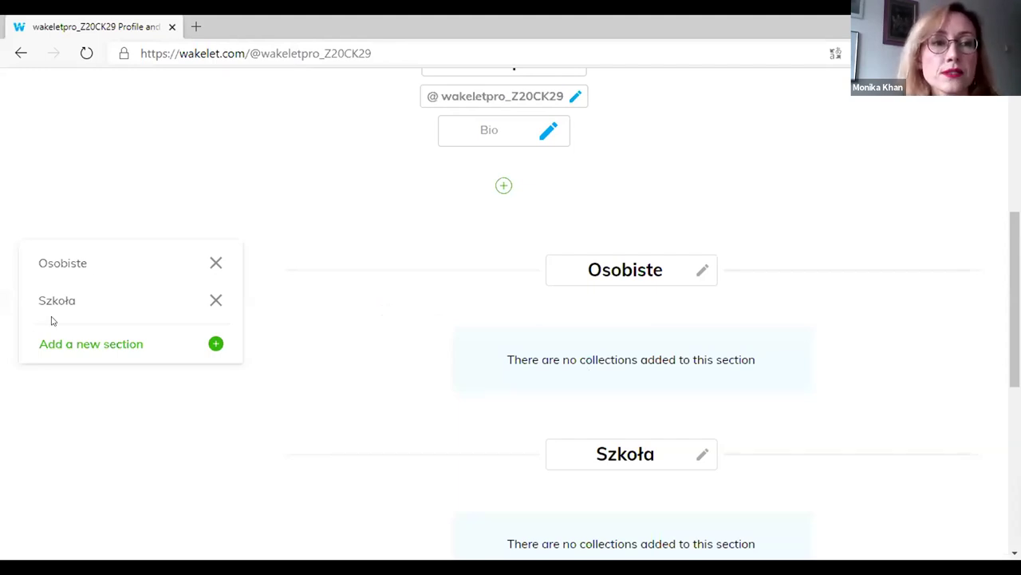
left_click_drag(65, 296, 93, 279)
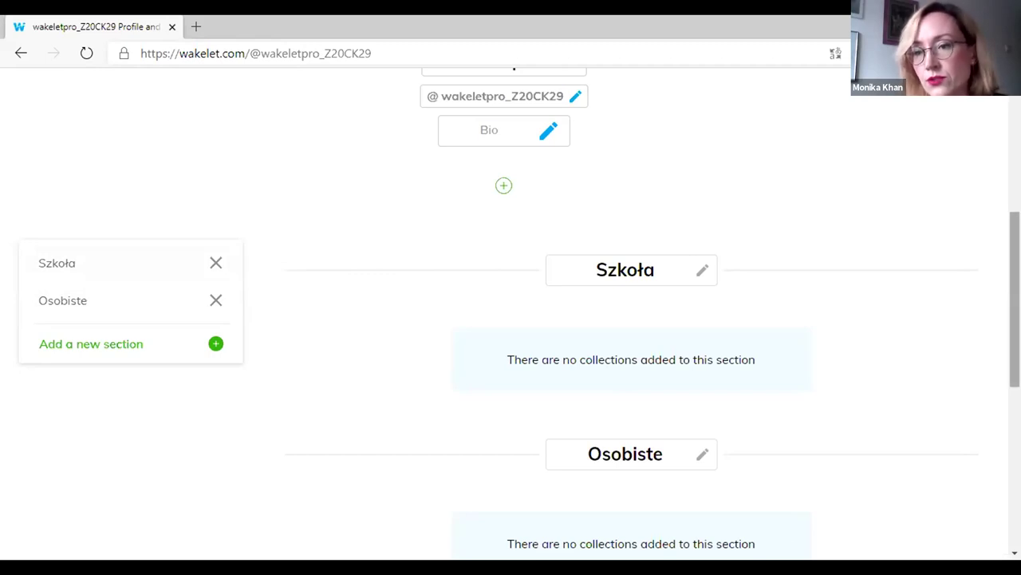
scroll(511, 319, "down", 1)
scroll(511, 319, "down", 1)
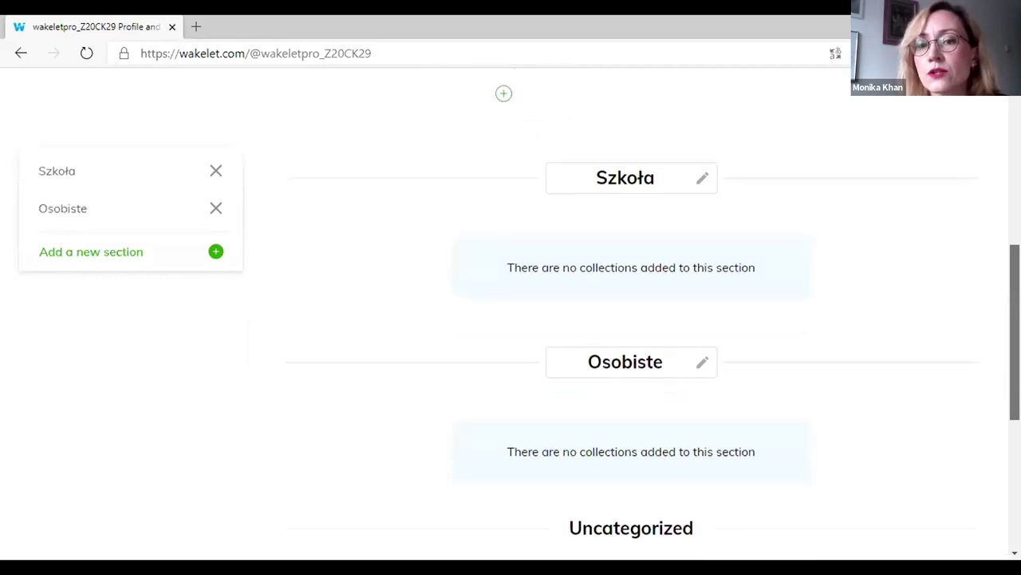
scroll(511, 320, "down", 1)
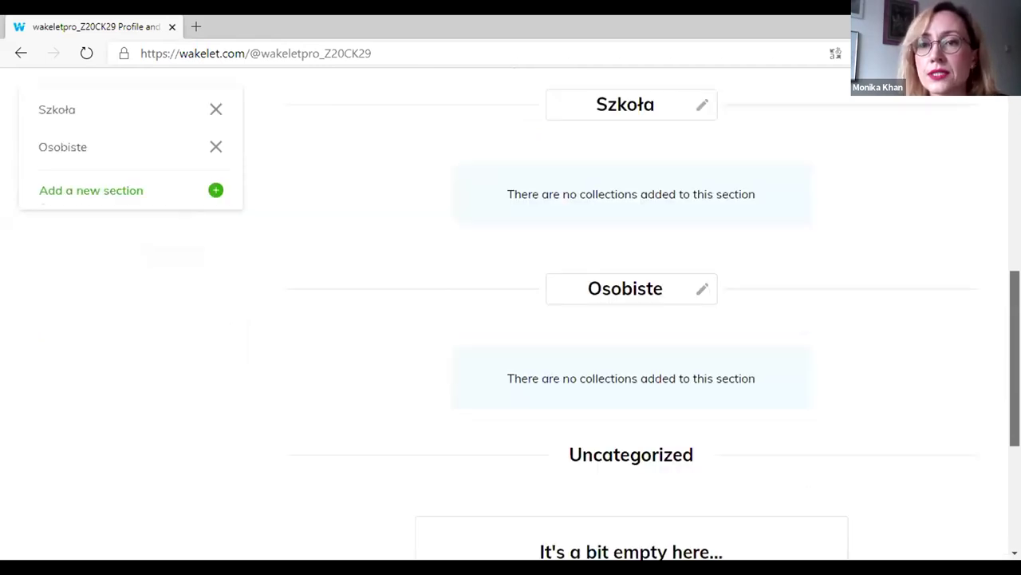
Step: Change the profile's display name to "Nieznany", leave the bio empty, and save the profile changes
scroll(600, 417, "up", 8)
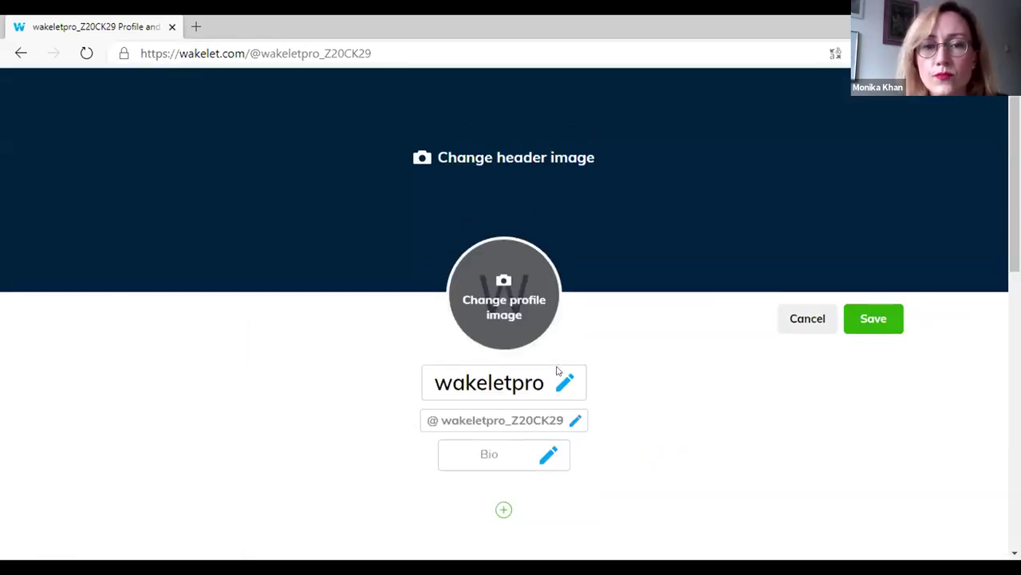
left_click(546, 384)
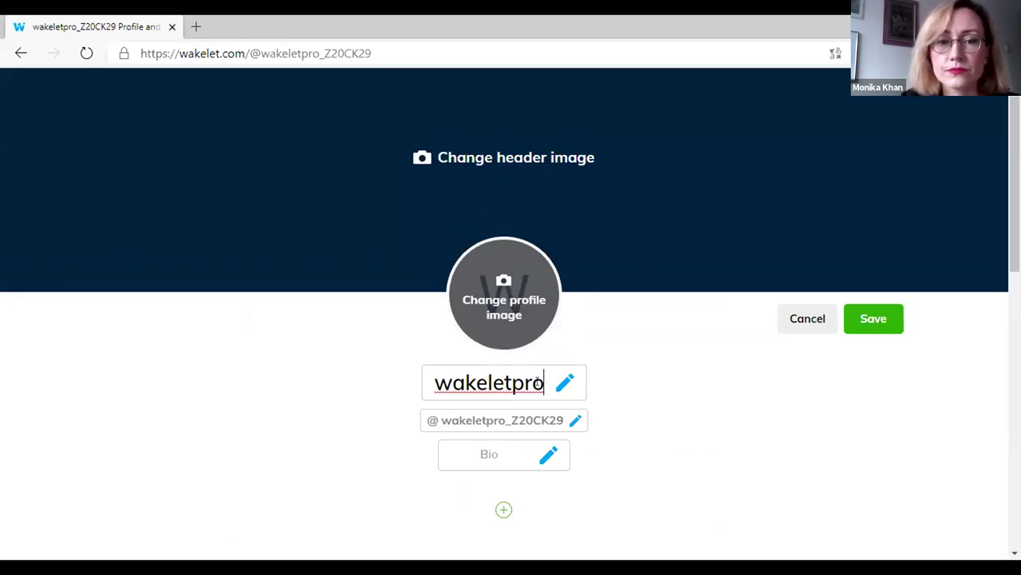
key("BackSpace")
key("BackSpace")
key("BackSpace")
key("BackSpace")
key("BackSpace")
key("BackSpace")
key("BackSpace")
key("BackSpace")
key("BackSpace")
key("BackSpace")
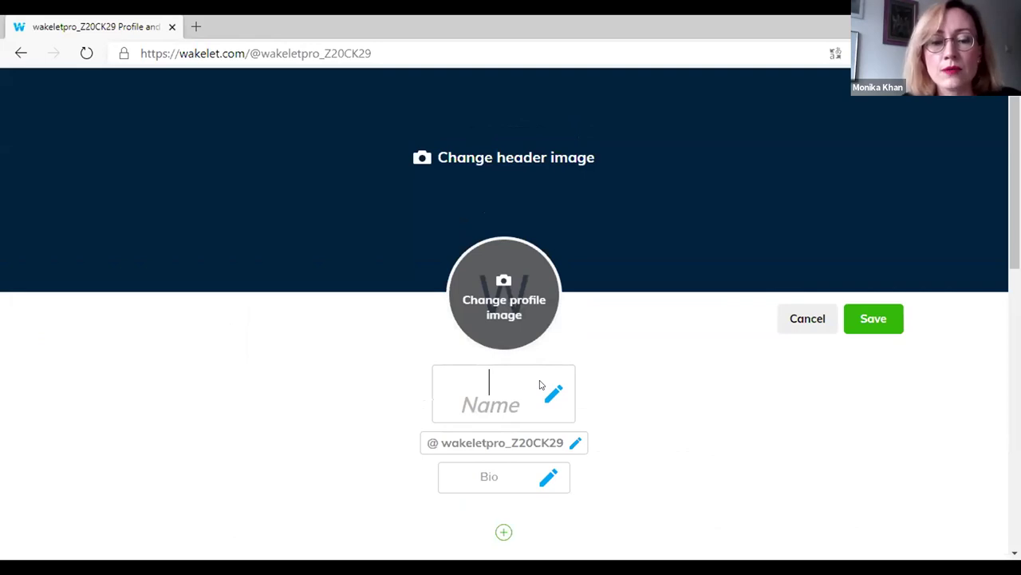
type("N")
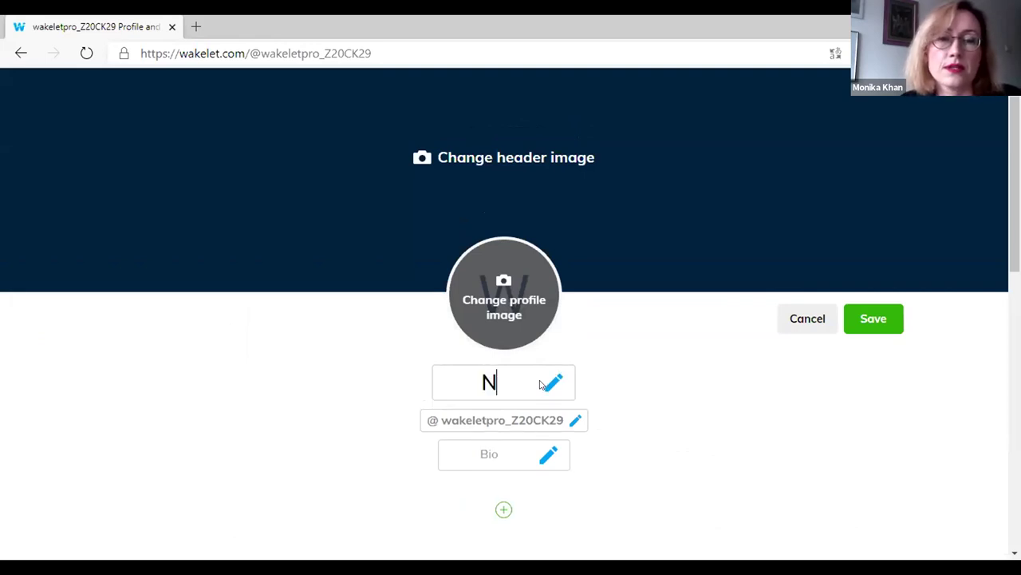
type("ie")
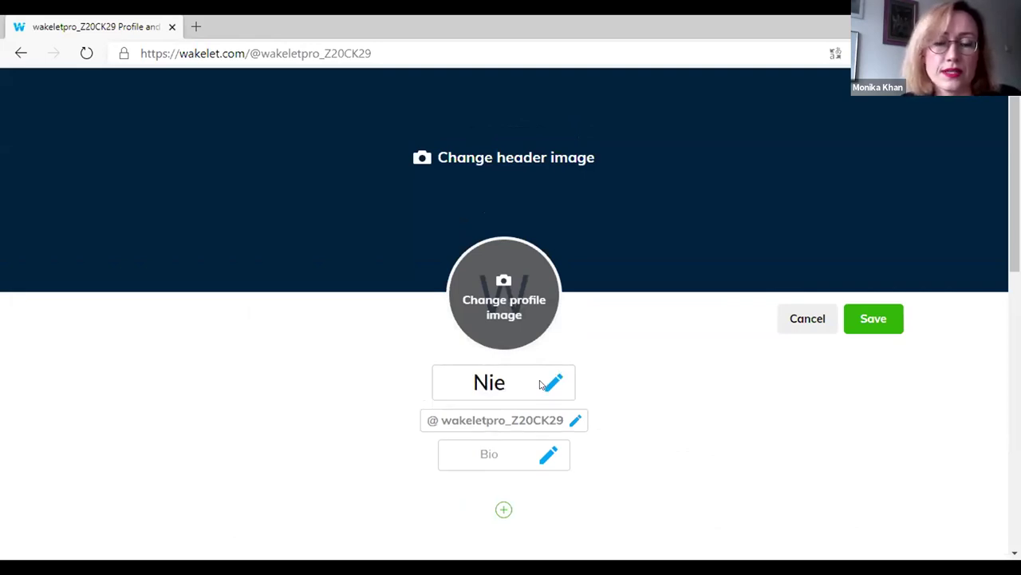
type("znany")
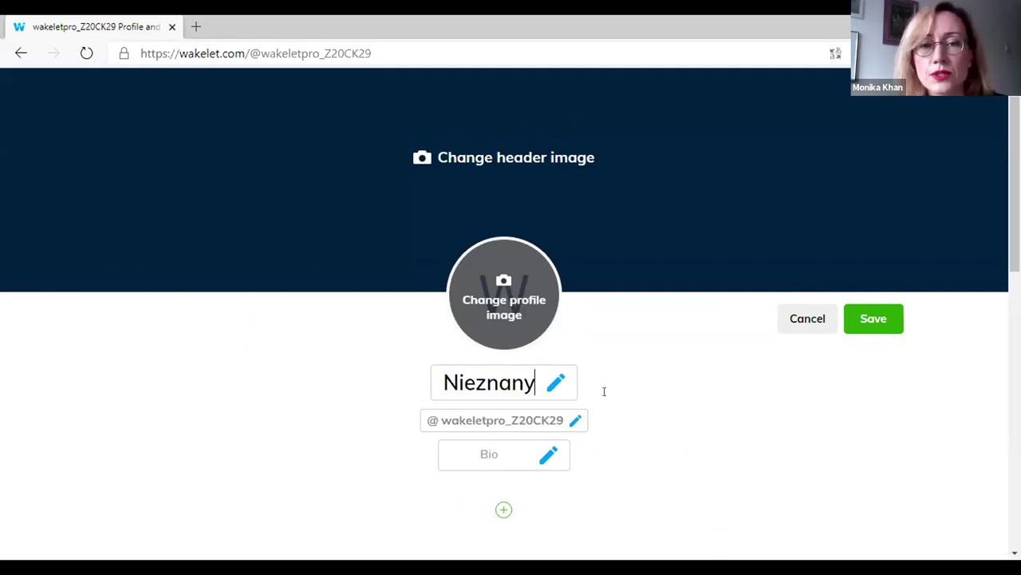
left_click(511, 454)
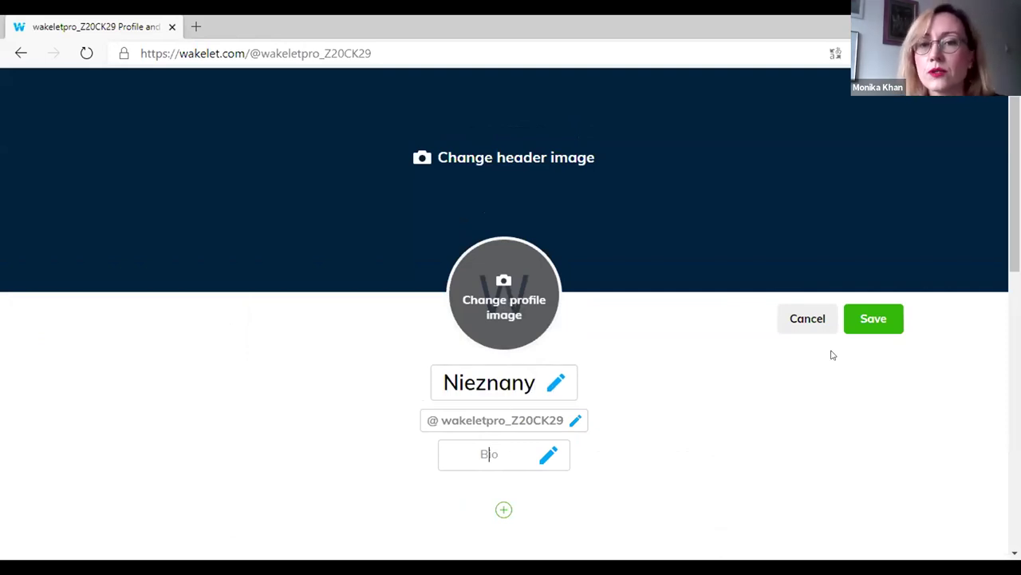
left_click(875, 327)
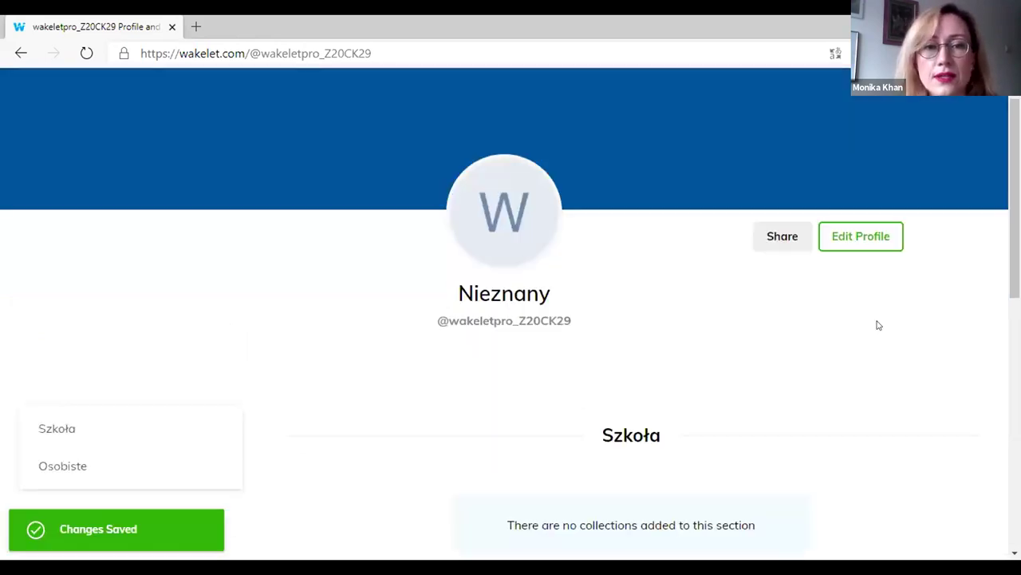
scroll(1015, 200, "down", 1)
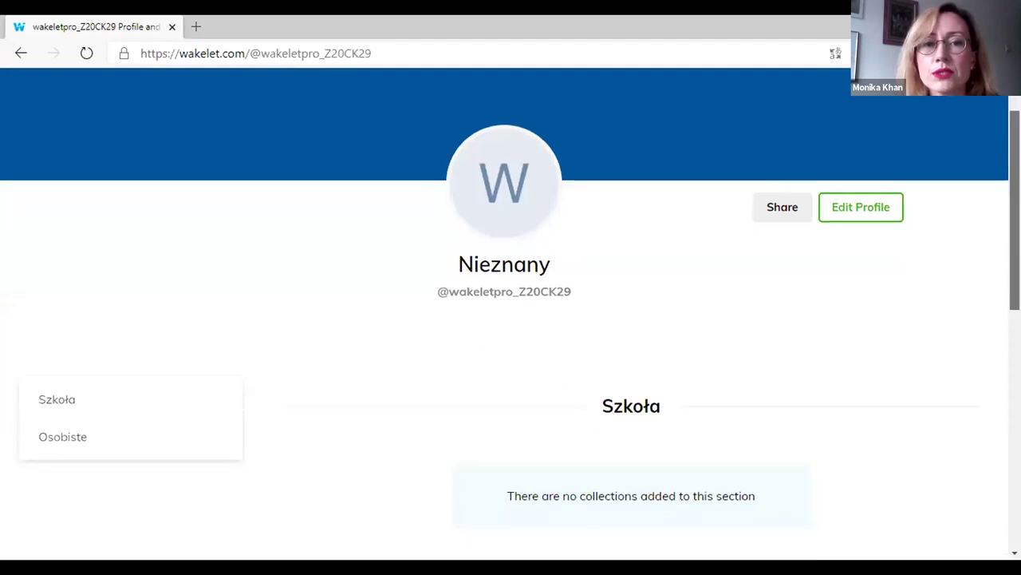
scroll(1003, 200, "up", 2)
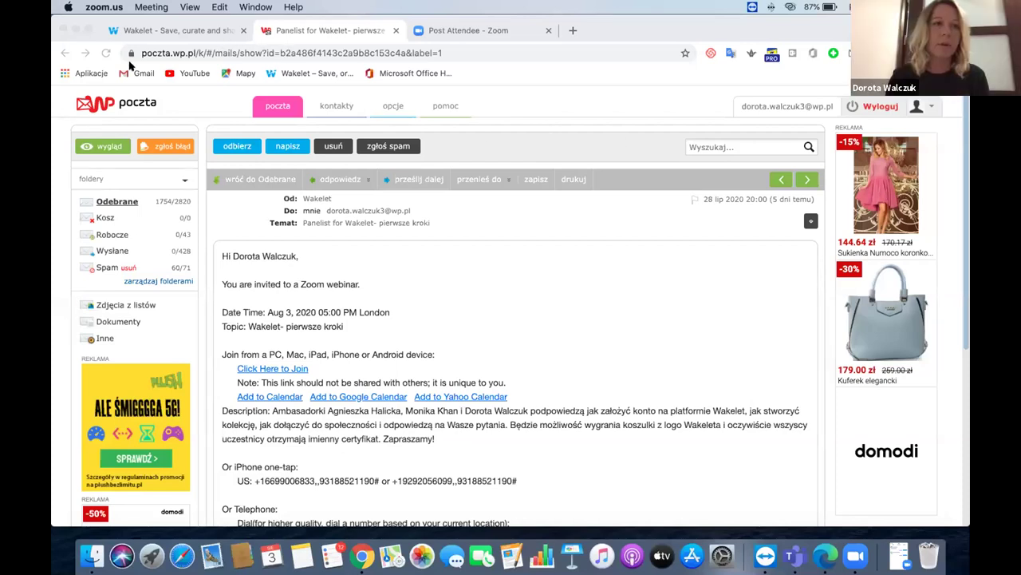
Step: Switch from the webmail message to the Wakelet home page and look through the account's existing collections
left_click(160, 32)
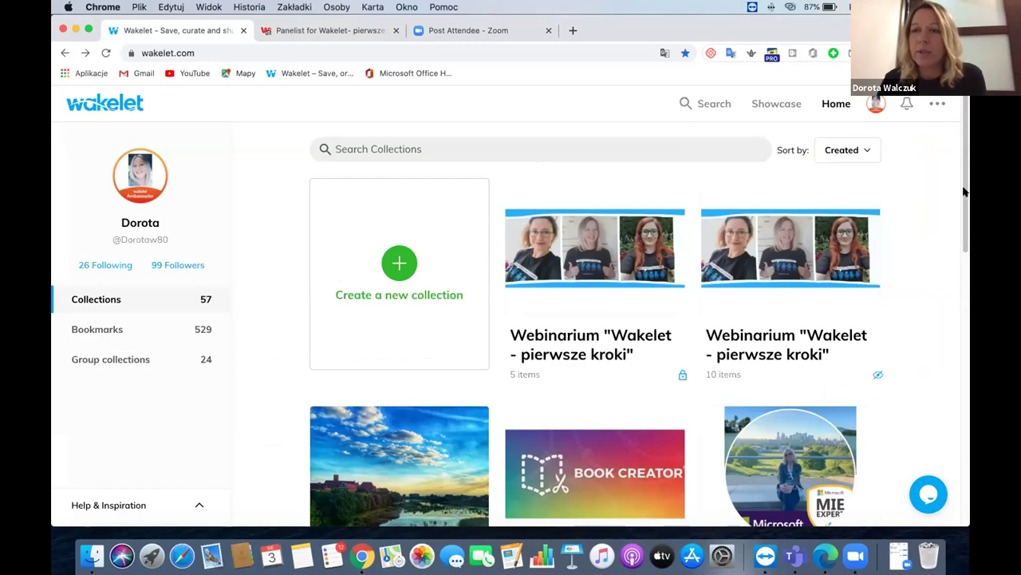
scroll(964, 199, "down", 5)
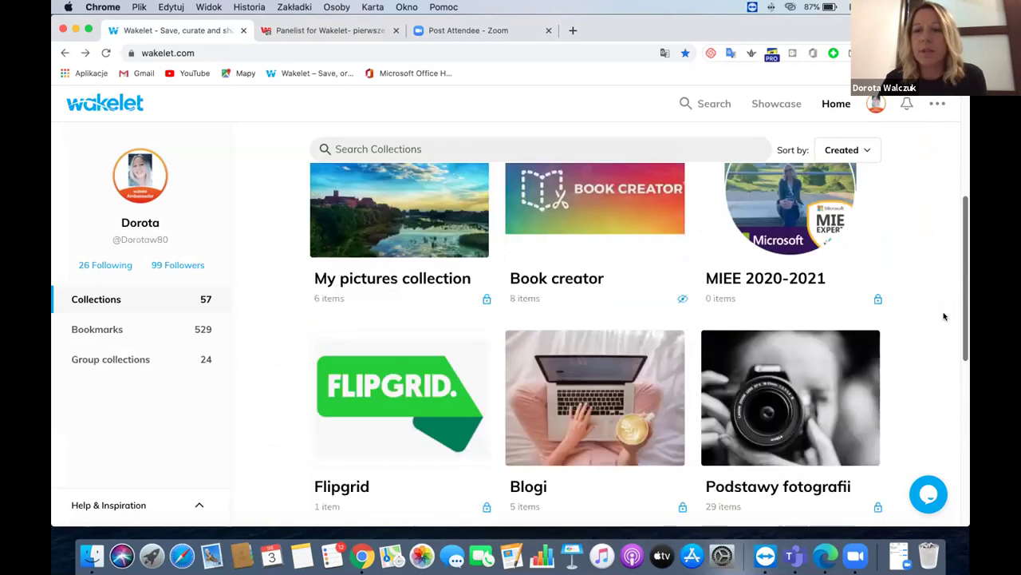
scroll(944, 317, "down", 2)
scroll(934, 352, "up", 1)
scroll(930, 372, "down", 2)
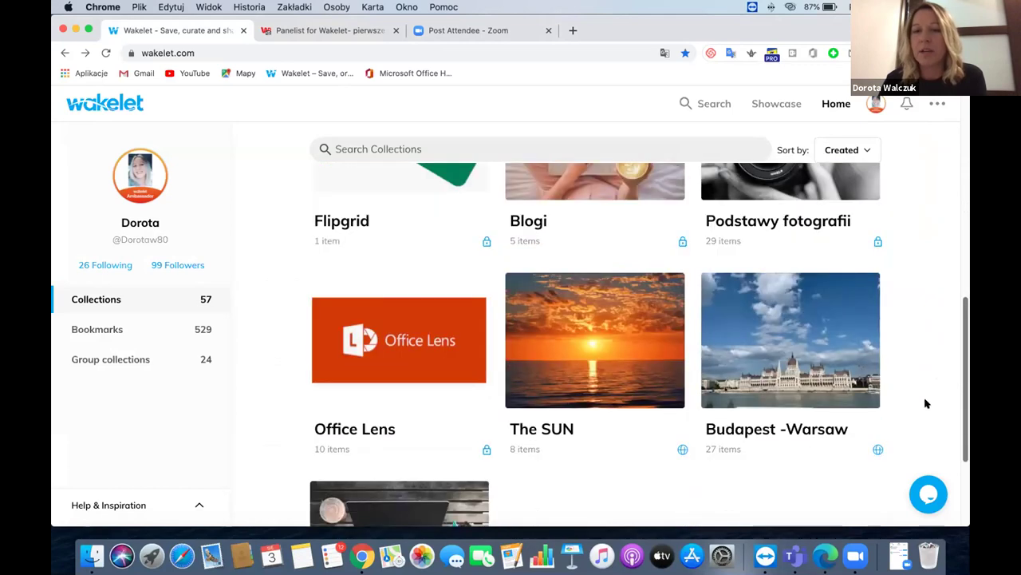
scroll(925, 403, "down", 2)
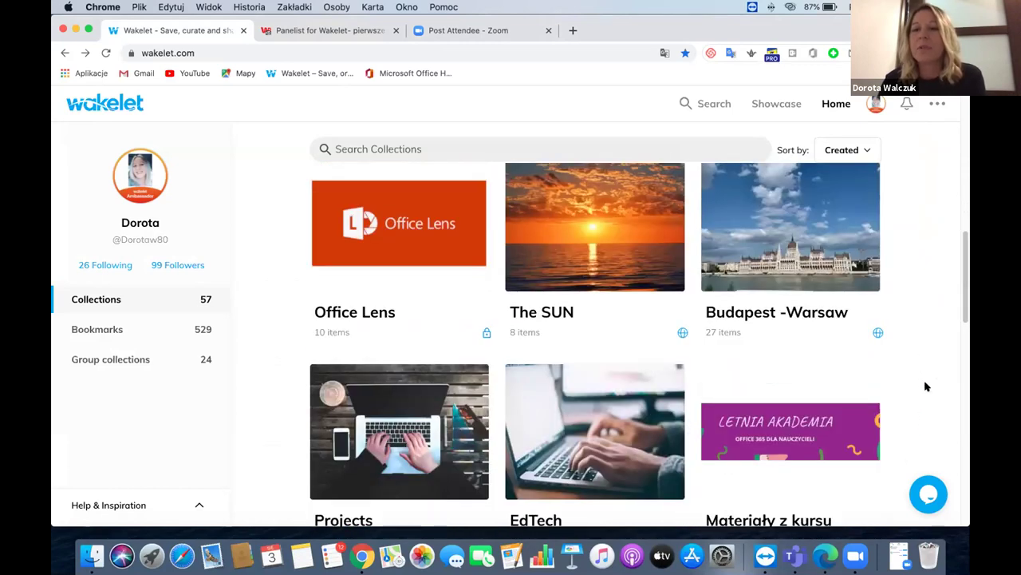
scroll(955, 226, "up", 2)
left_click_drag(962, 277, 926, 551)
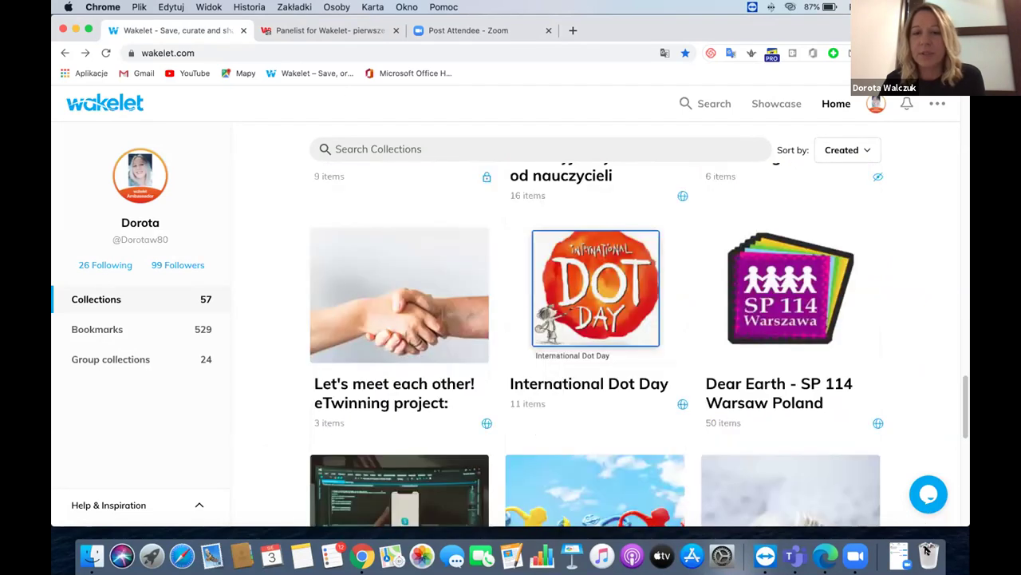
scroll(665, 277, "down", 6)
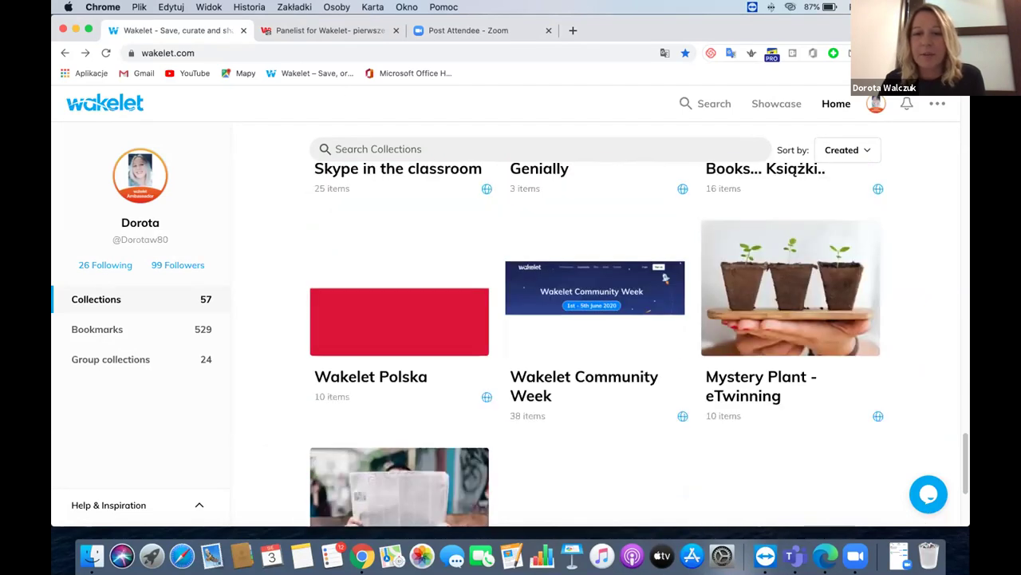
scroll(924, 418, "down", 5)
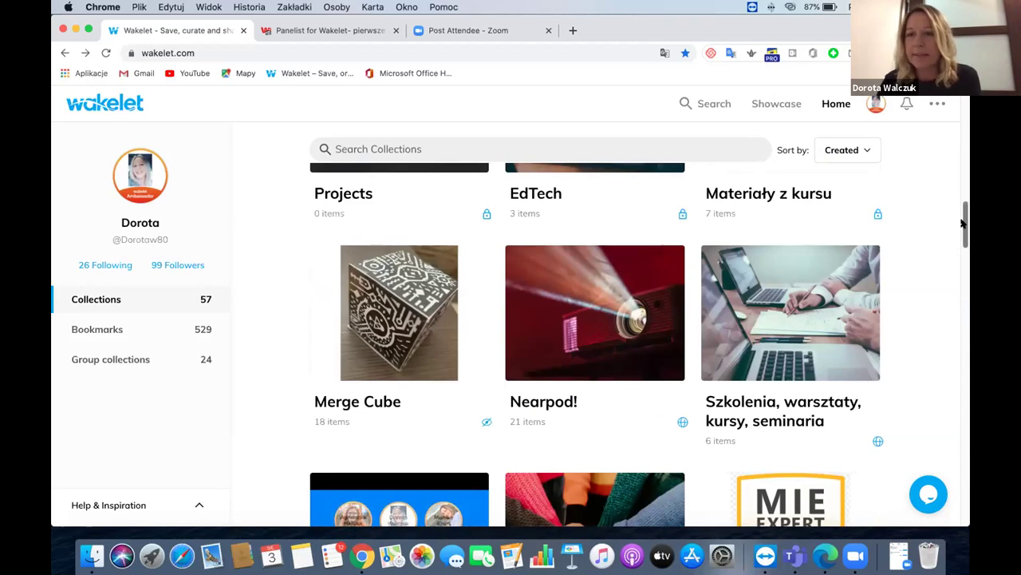
scroll(964, 161, "up", 2)
scroll(964, 152, "up", 6)
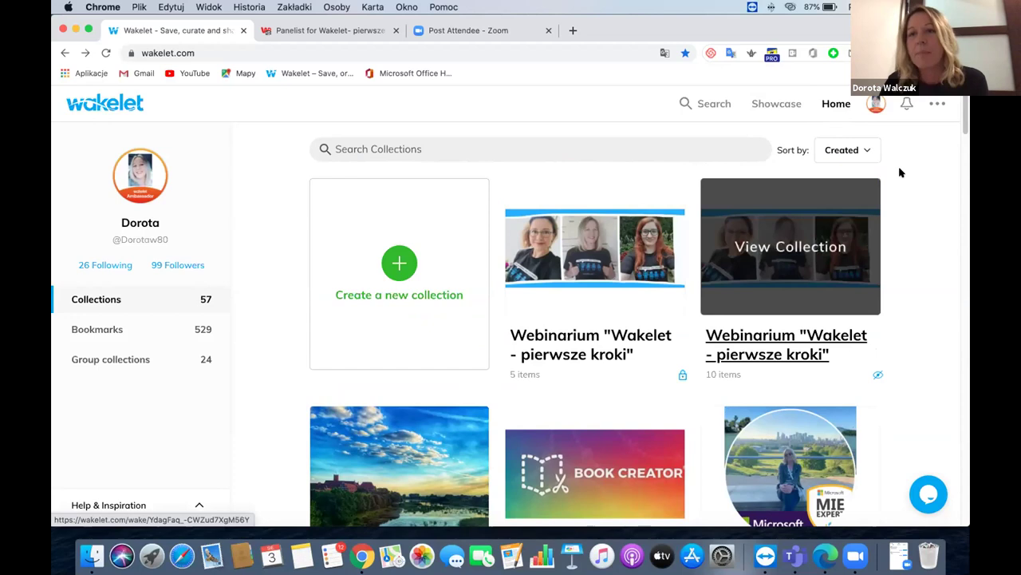
Step: Open the account's public profile and review how its collections are grouped into sections
left_click(877, 106)
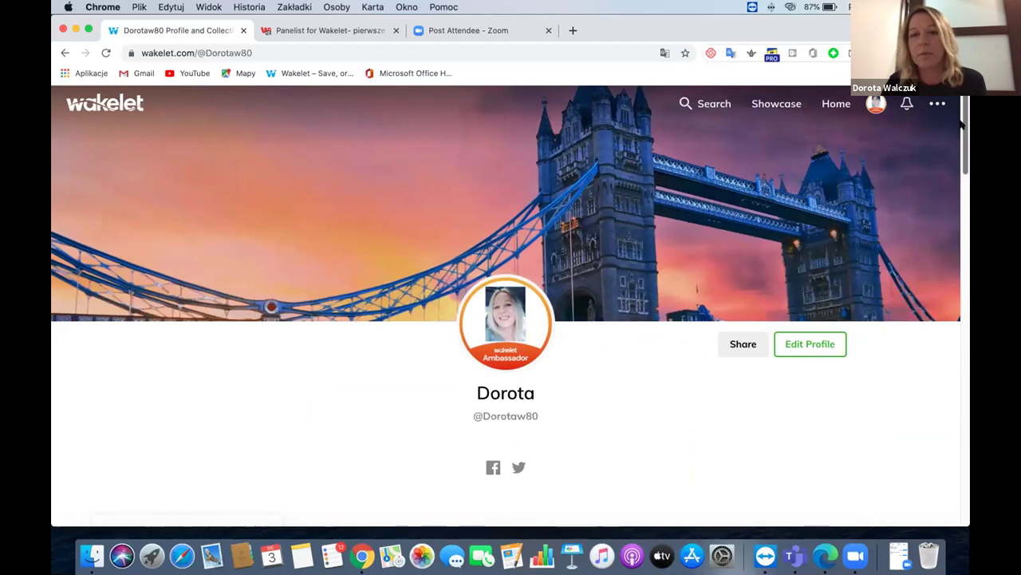
scroll(962, 127, "down", 3)
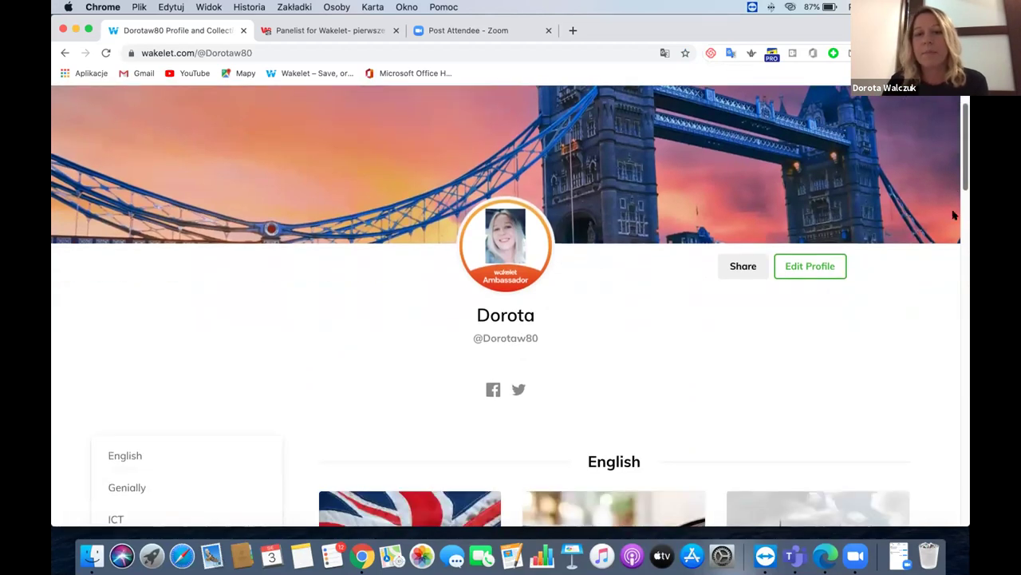
scroll(952, 228, "down", 10)
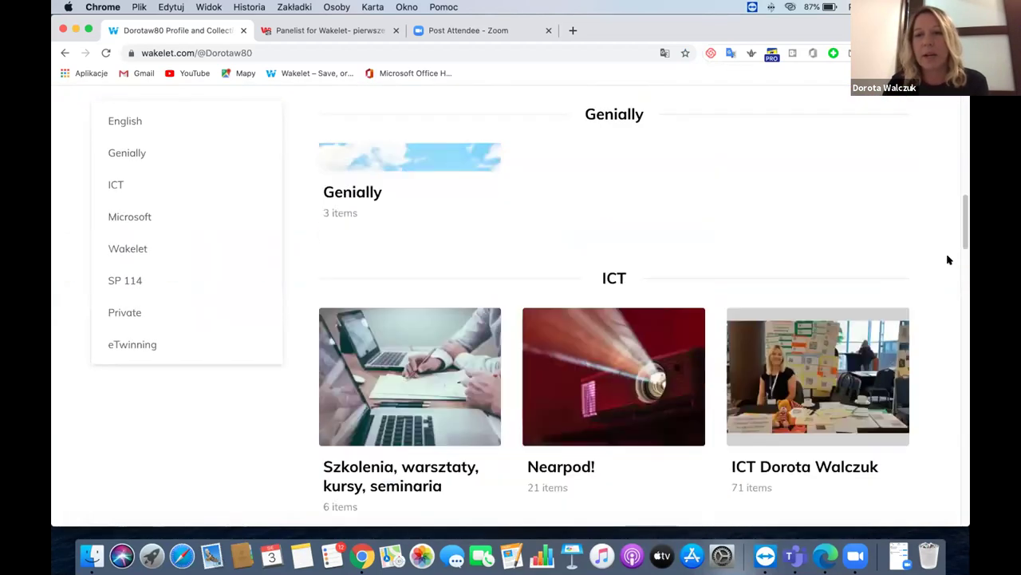
scroll(83, 182, "up", 8)
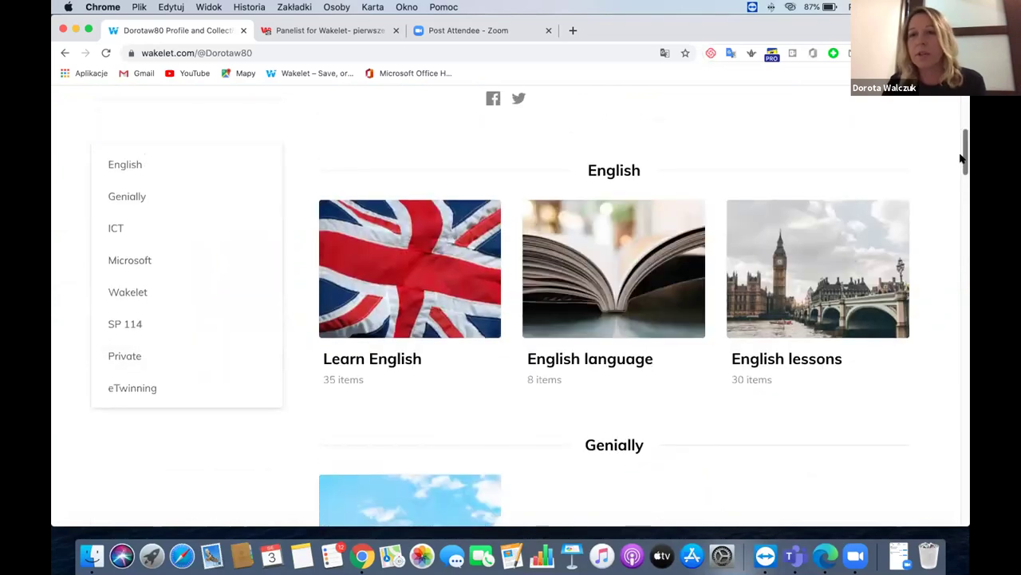
scroll(964, 144, "up", 2)
scroll(965, 99, "up", 7)
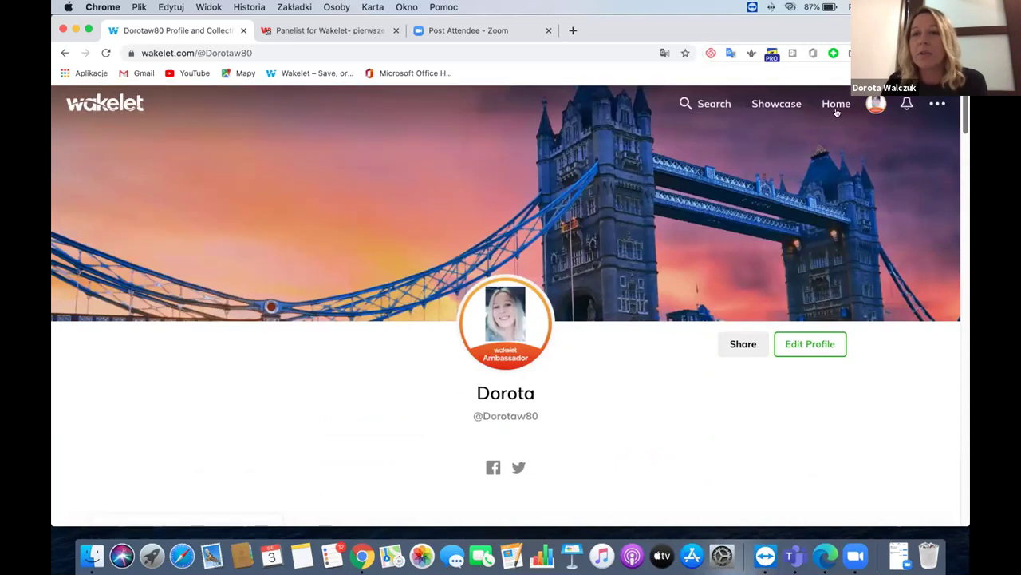
Step: Return to the home page and create a new collection titled "Wakelet - pierwsze kroki"
left_click(836, 103)
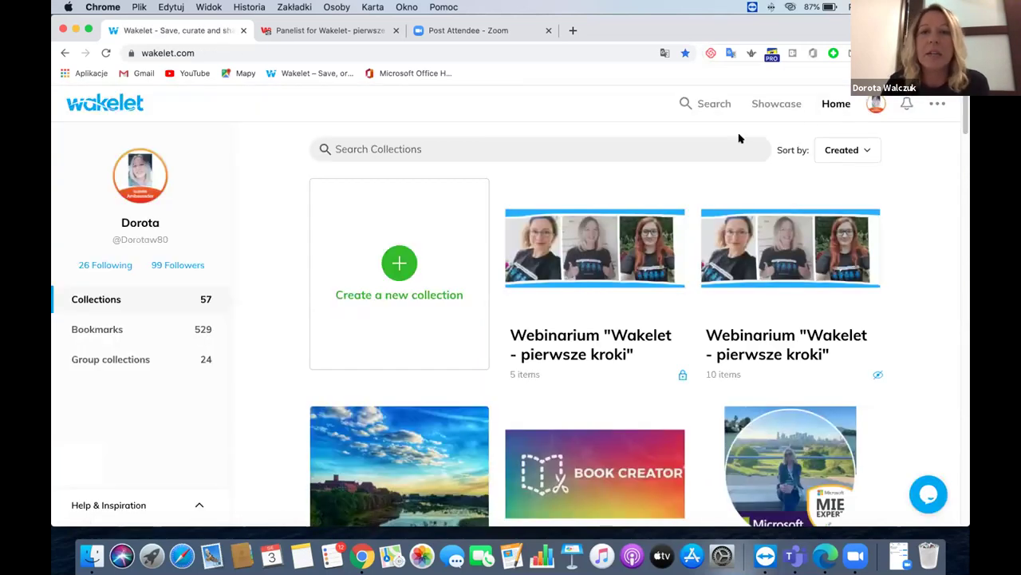
left_click(398, 266)
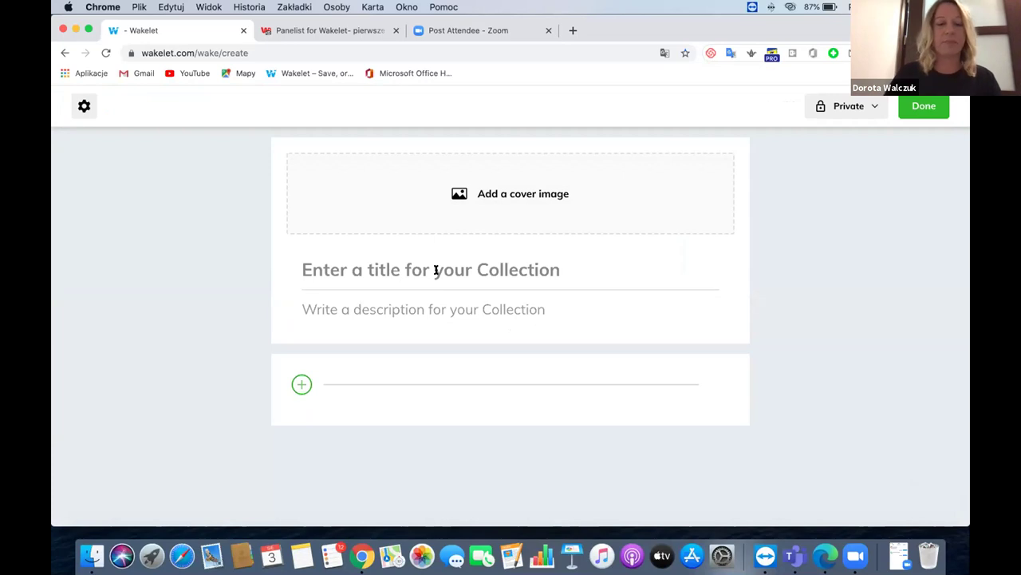
type("Wa")
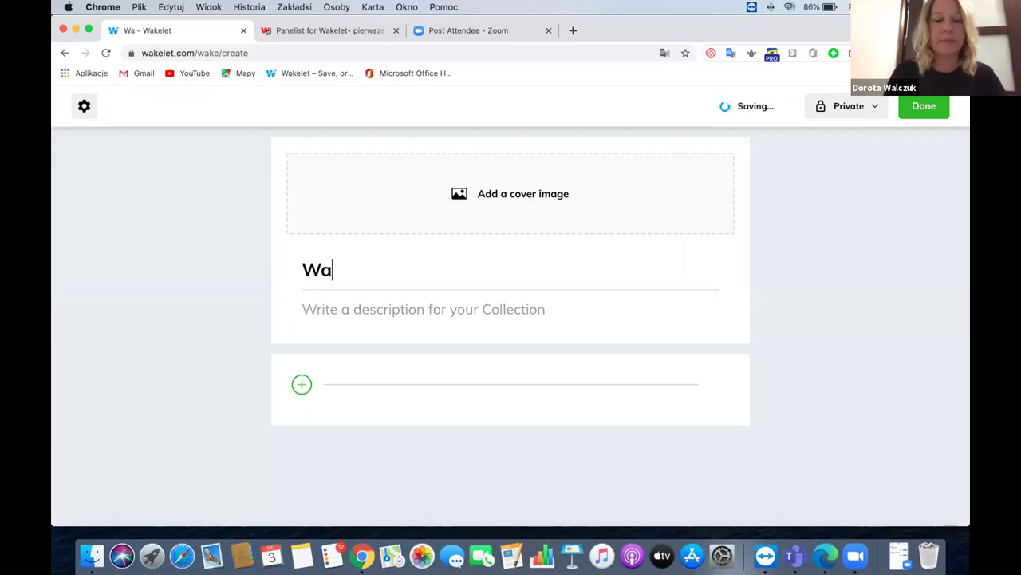
type("kelet - ")
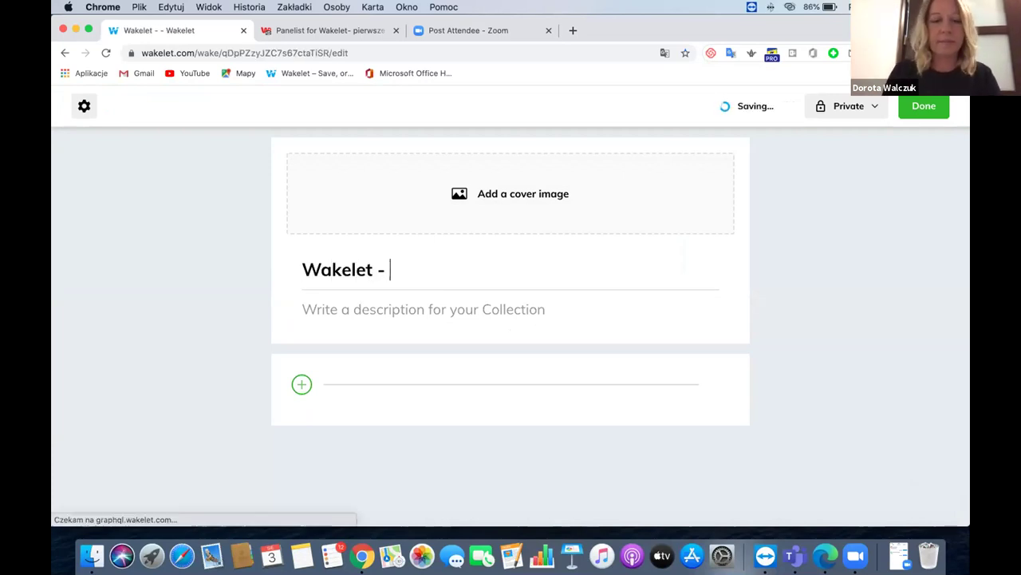
type("pierwsz")
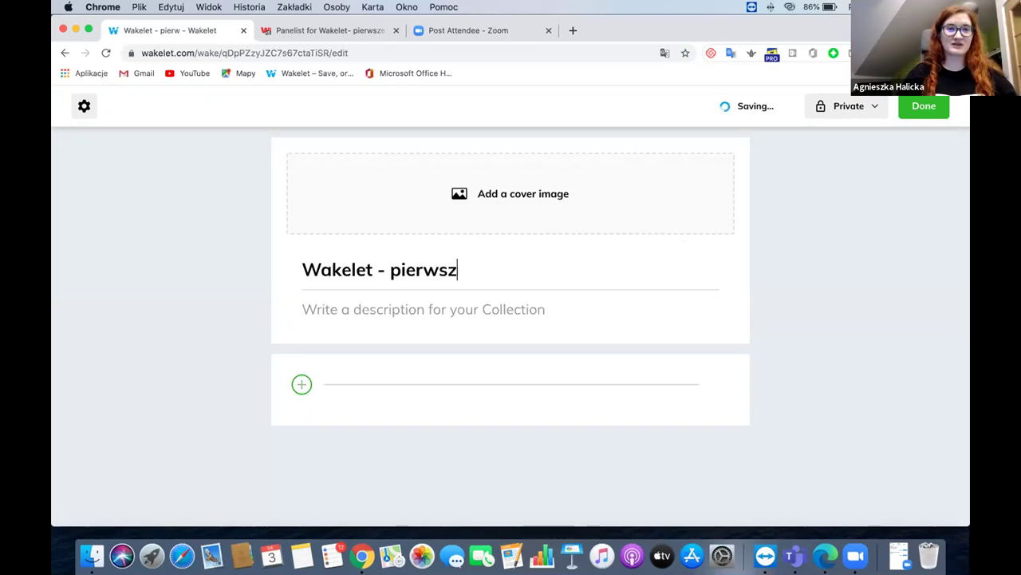
type("e kroki")
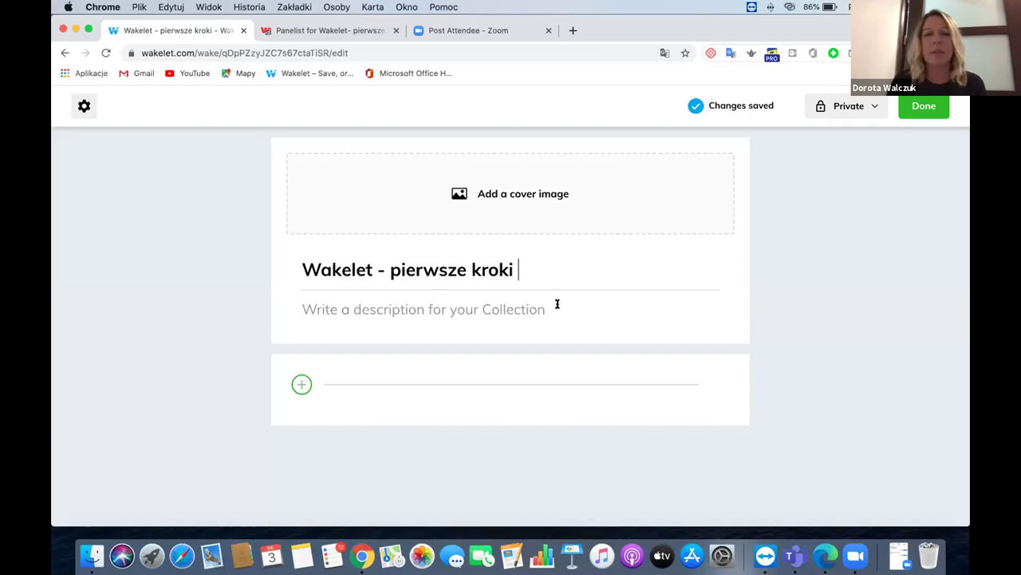
Step: Replace the collection's title with "Kolekcja - w 5 krokach"
key("BackSpace")
key("BackSpace")
key("BackSpace")
key("BackSpace")
key("BackSpace")
key("BackSpace")
key("BackSpace")
key("BackSpace")
key("BackSpace")
key("BackSpace")
key("BackSpace")
key("BackSpace")
key("BackSpace")
key("BackSpace")
key("BackSpace")
key("BackSpace")
key("BackSpace")
key("BackSpace")
key("BackSpace")
key("BackSpace")
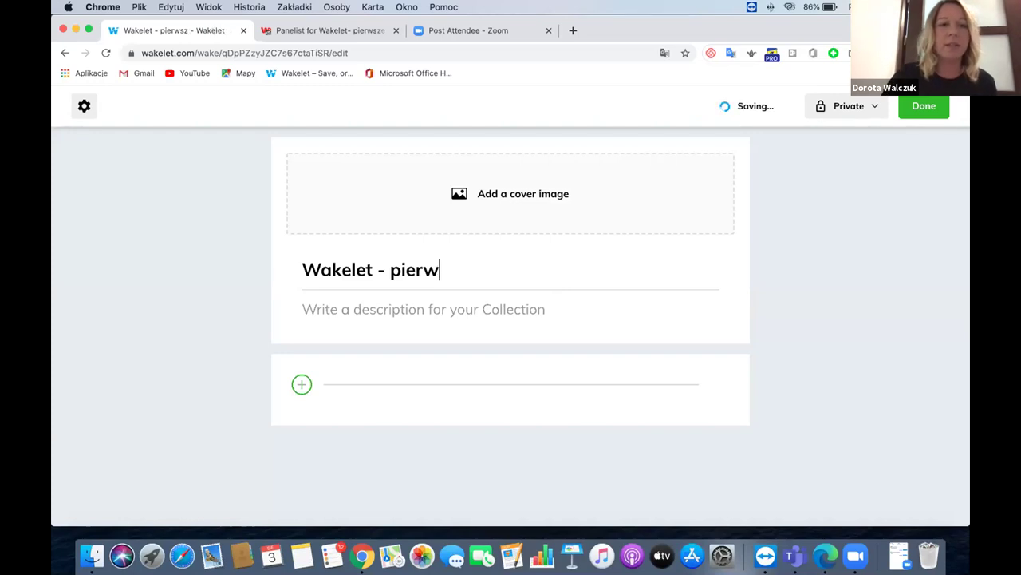
key("BackSpace")
key("BackSpace")
key("BackSpace")
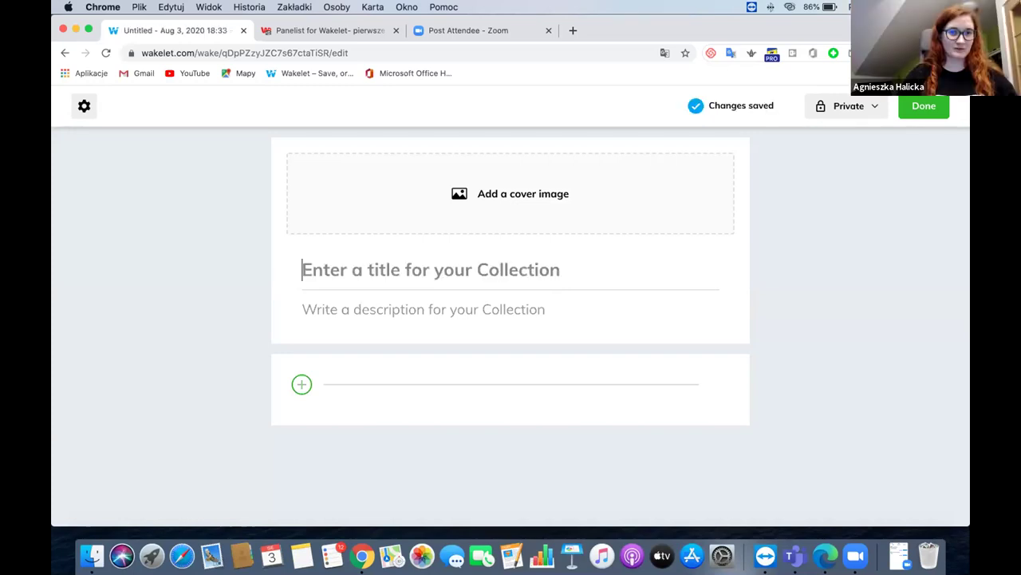
type("Kolekc")
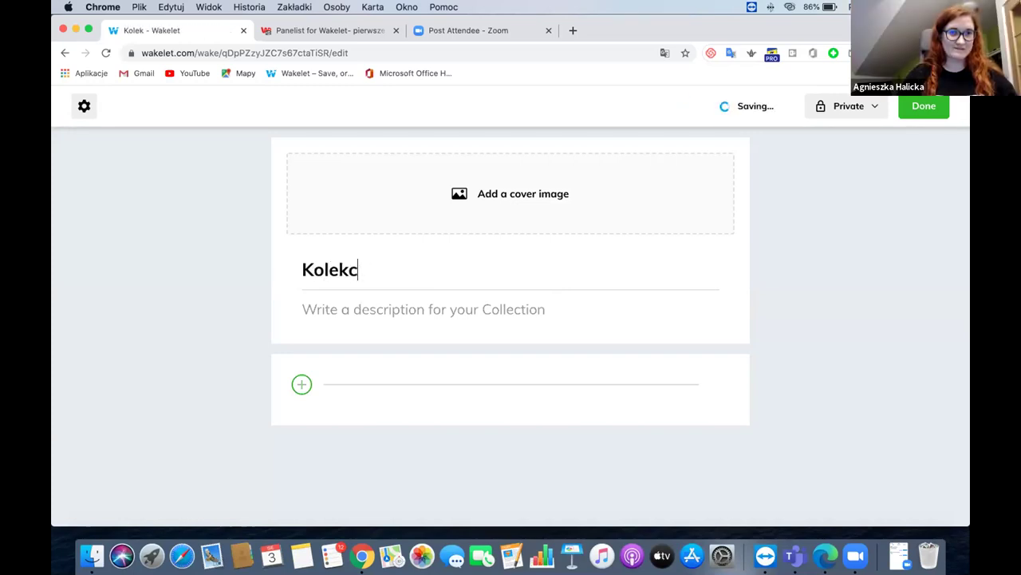
type("ja - w ")
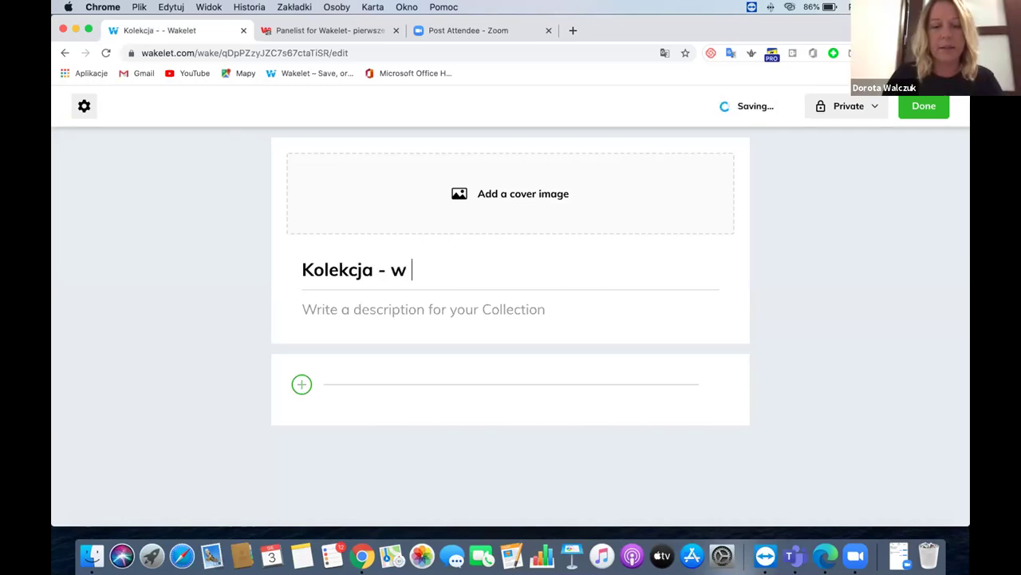
type("pieciu")
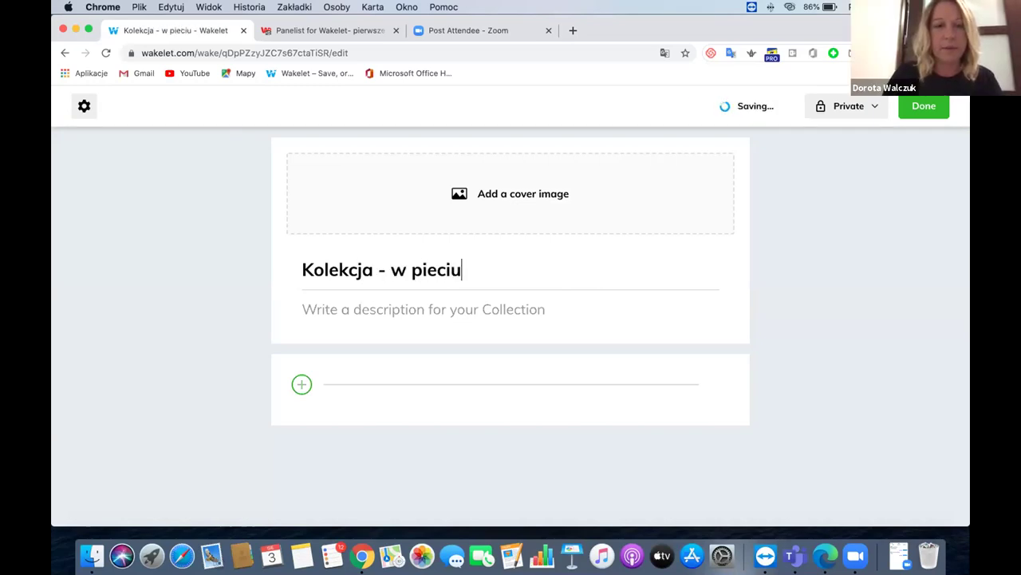
key("BackSpace")
key("BackSpace")
key("BackSpace")
key("BackSpace")
key("BackSpace")
key("BackSpace")
type("5 krokach")
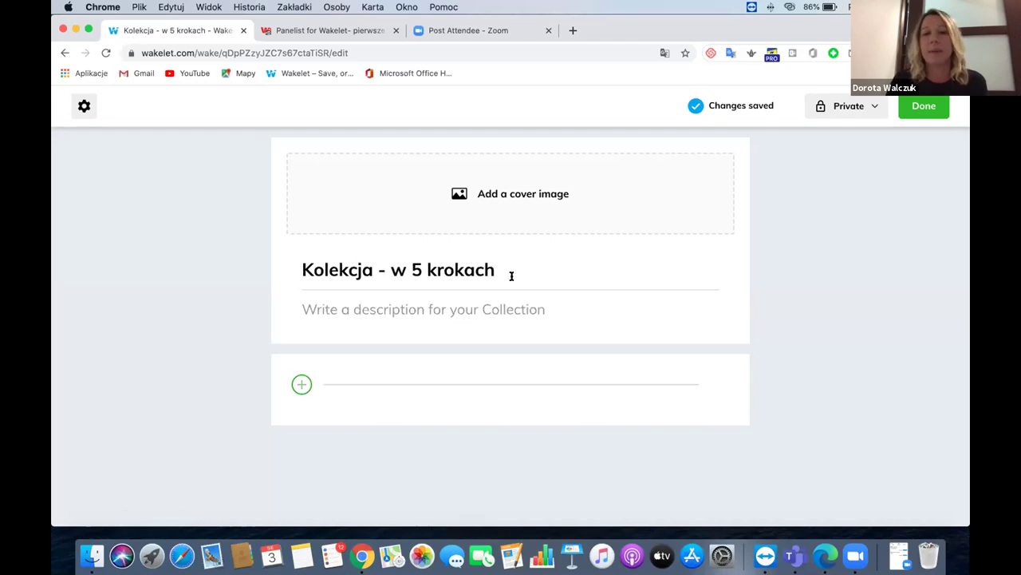
left_click(326, 306)
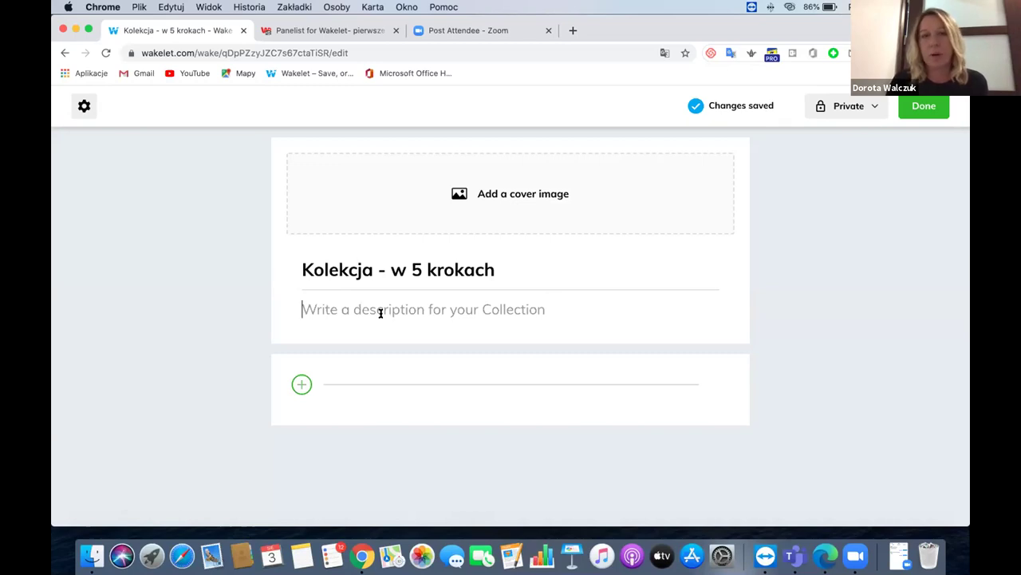
Step: Search the image library for "steps" and set the photo of a runner in a yellow jacket climbing stairs as the cover image
left_click(523, 194)
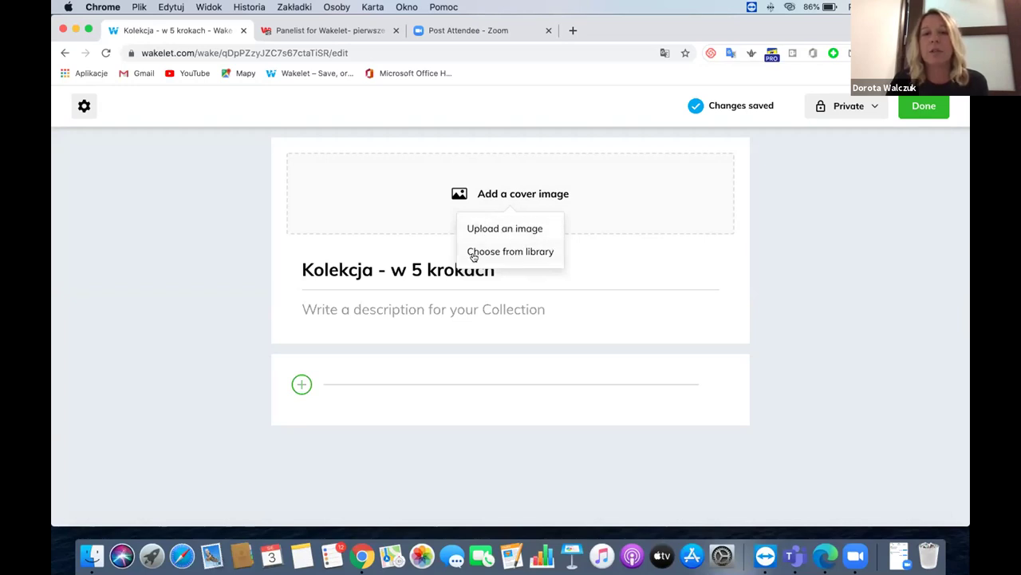
left_click(533, 253)
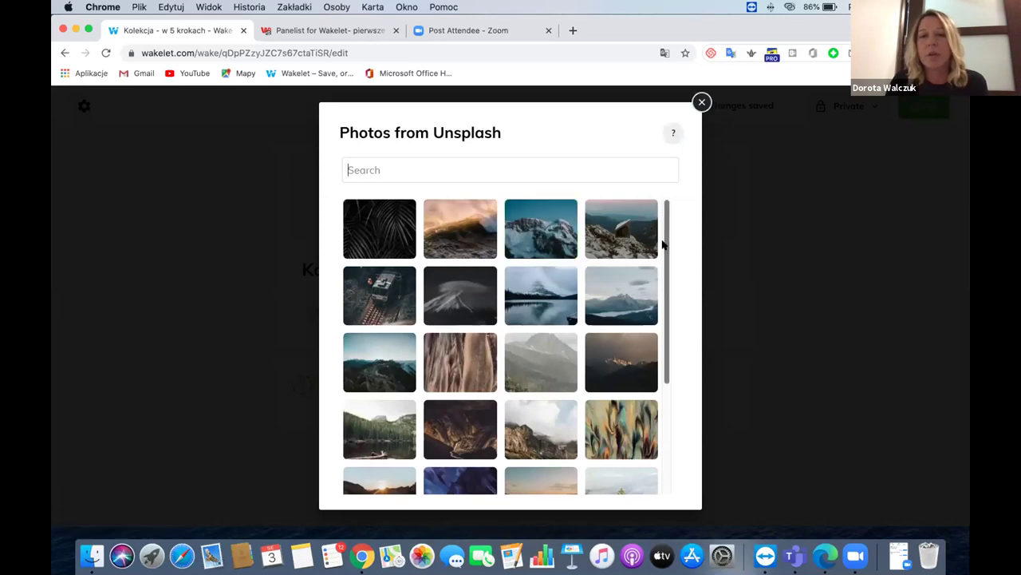
scroll(662, 246, "down", 2)
scroll(656, 257, "down", 2)
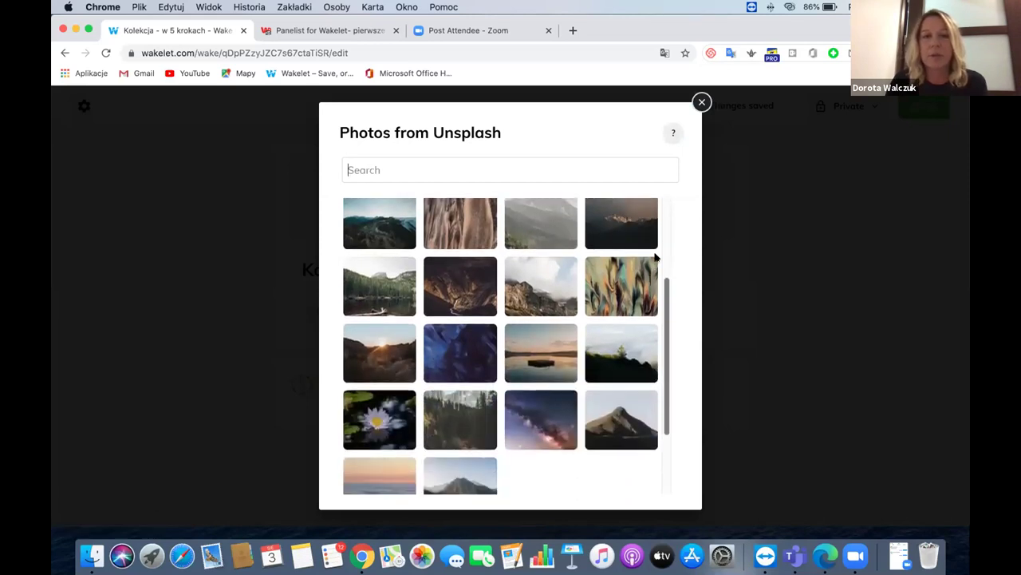
scroll(656, 257, "up", 4)
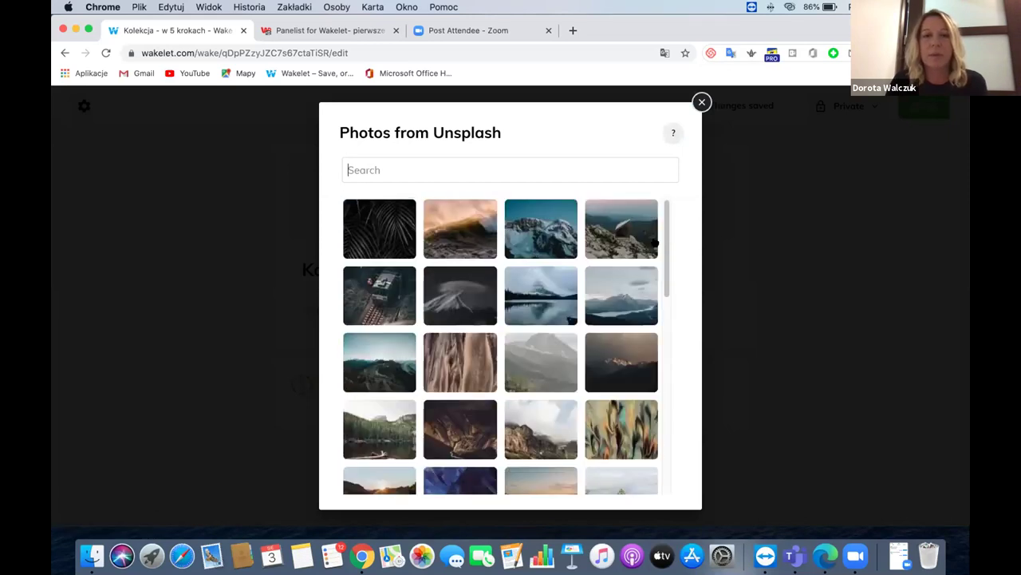
left_click(464, 169)
type("steps")
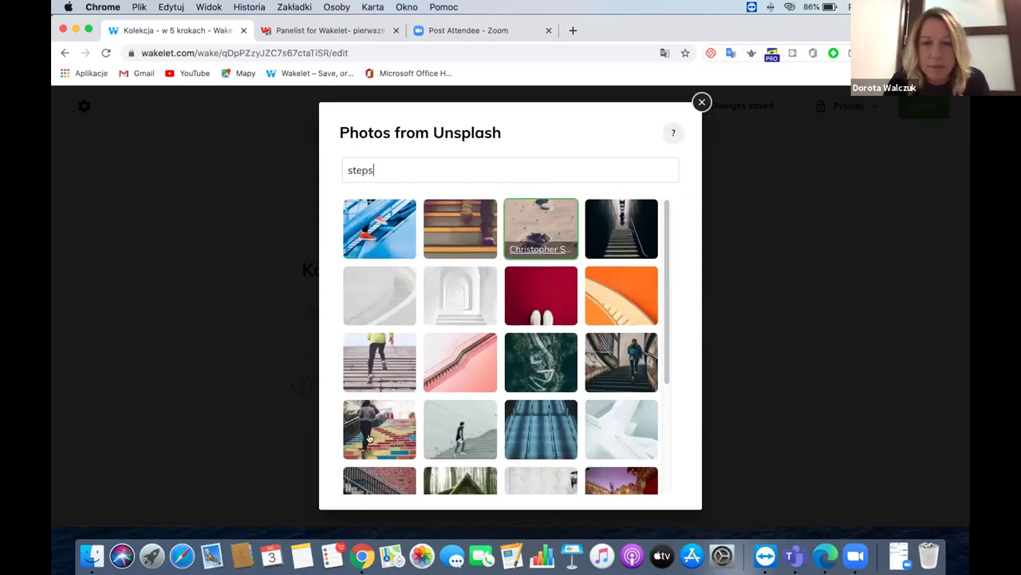
left_click(388, 359)
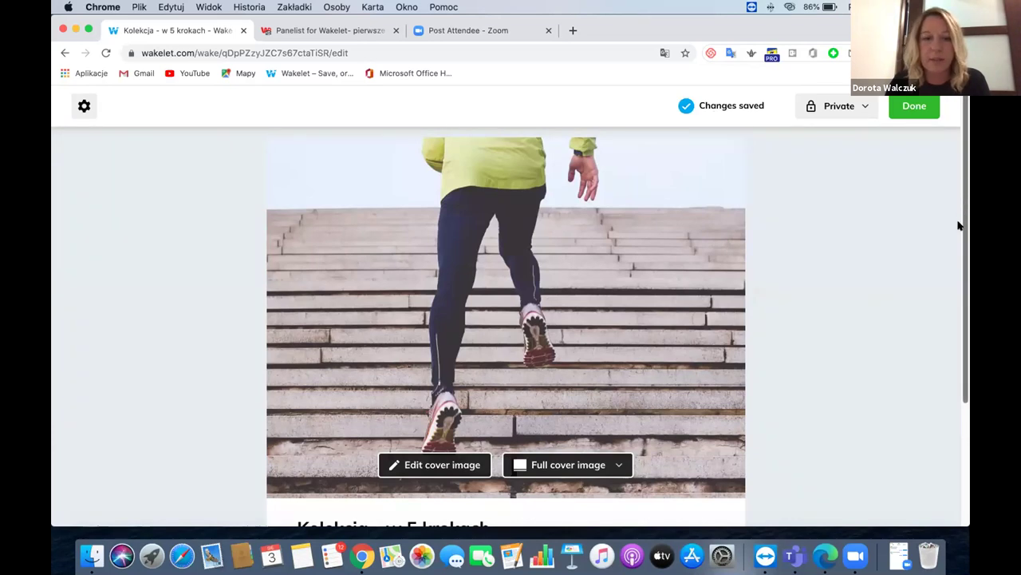
Step: Search the image library for "sky" and set the first photo, of a blue sky with clouds, as the collection's background image
scroll(958, 227, "down", 3)
scroll(955, 237, "down", 1)
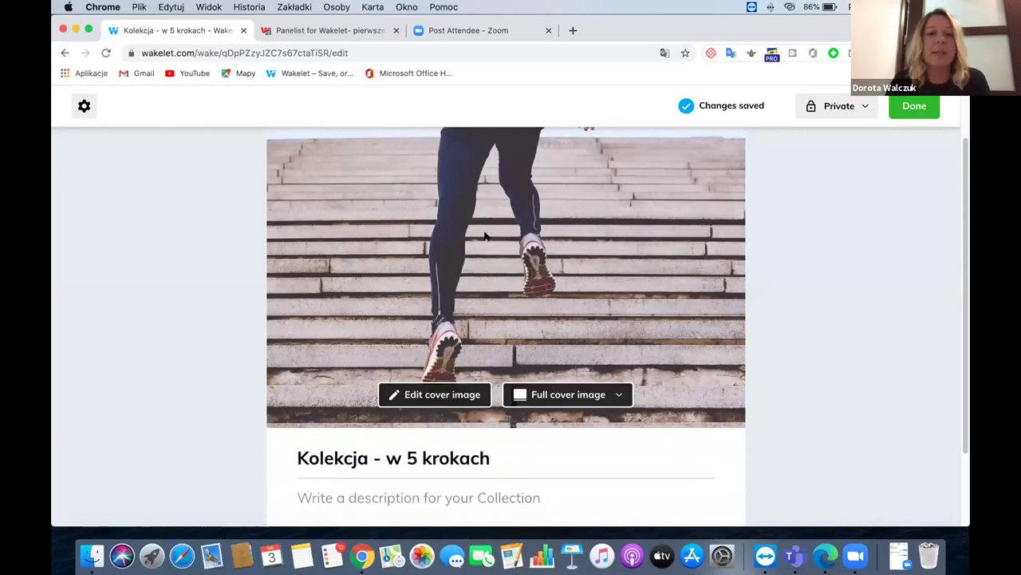
left_click(83, 107)
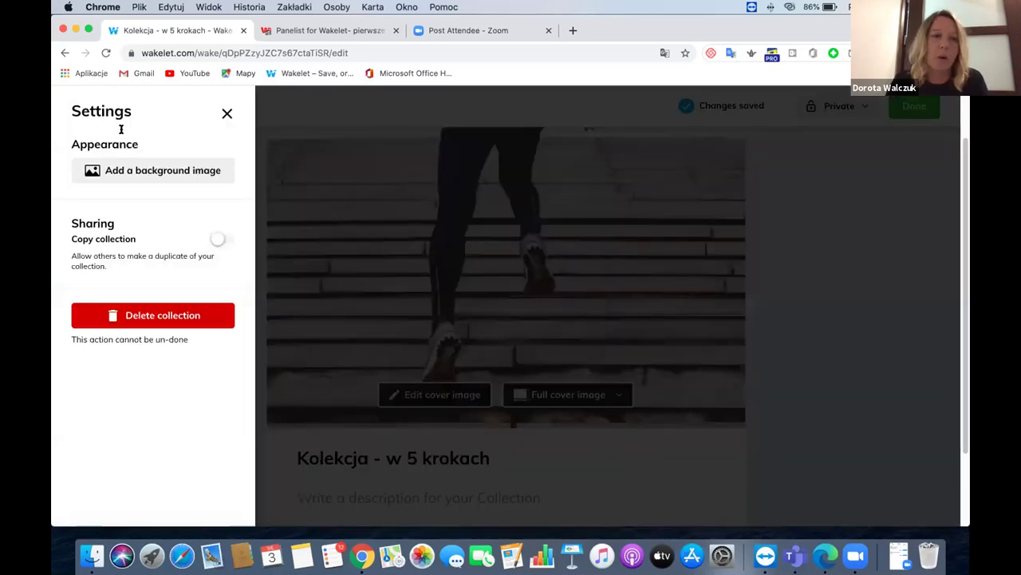
left_click(145, 169)
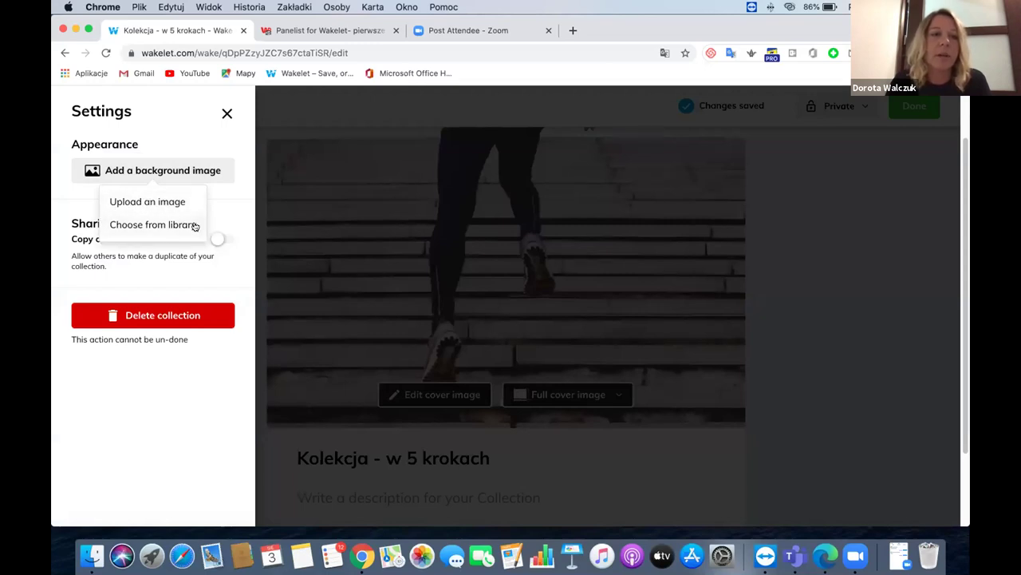
left_click(152, 226)
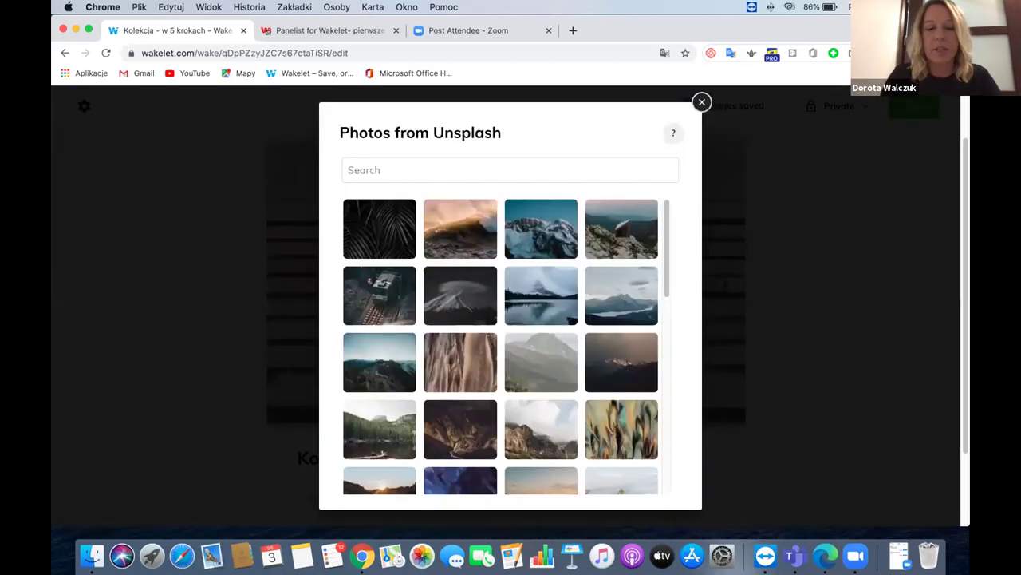
type("sky")
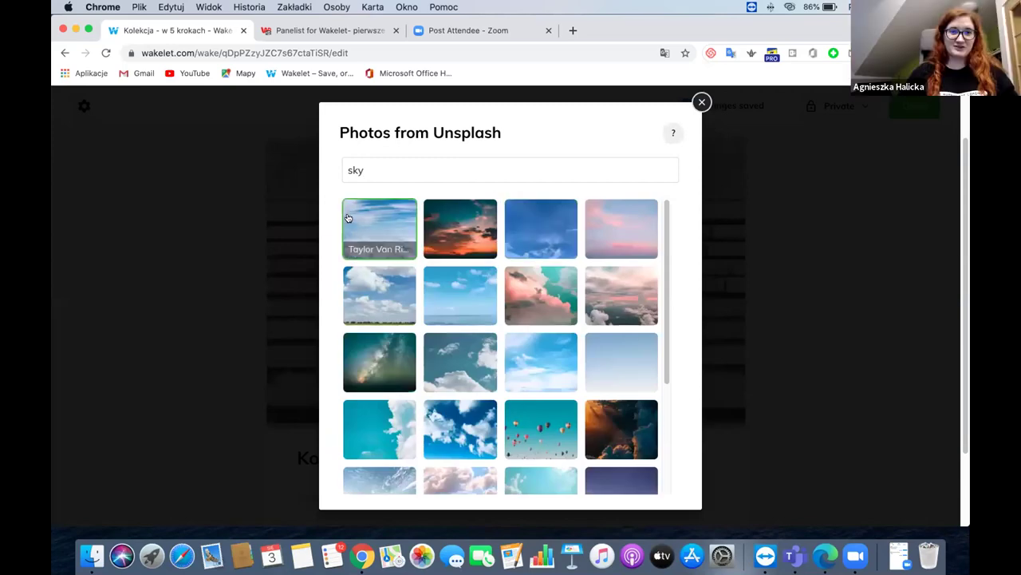
left_click(348, 218)
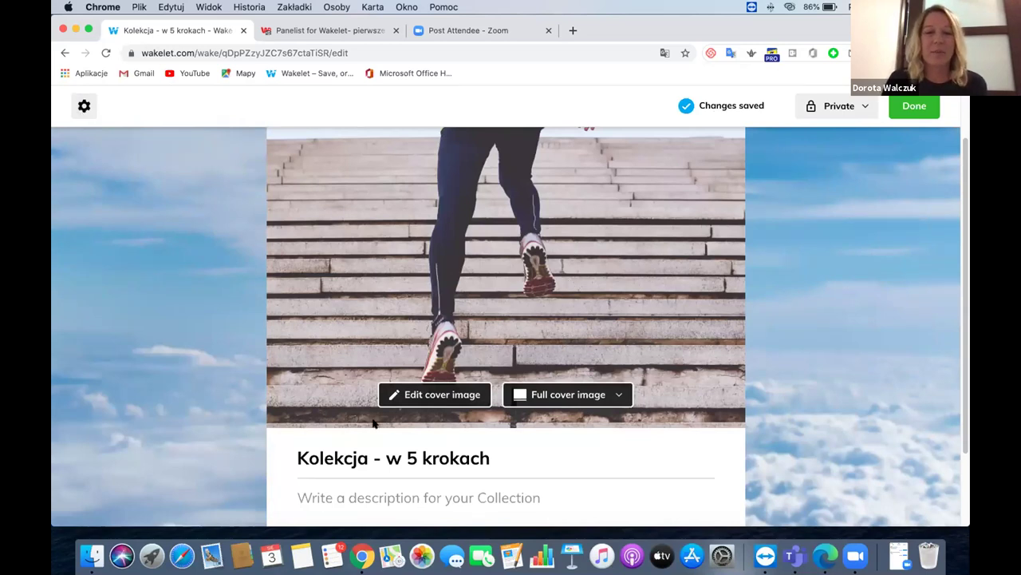
Step: Enter "kolekcja ze szkolenia" as the collection's description
left_click(373, 499)
type("kolekcja")
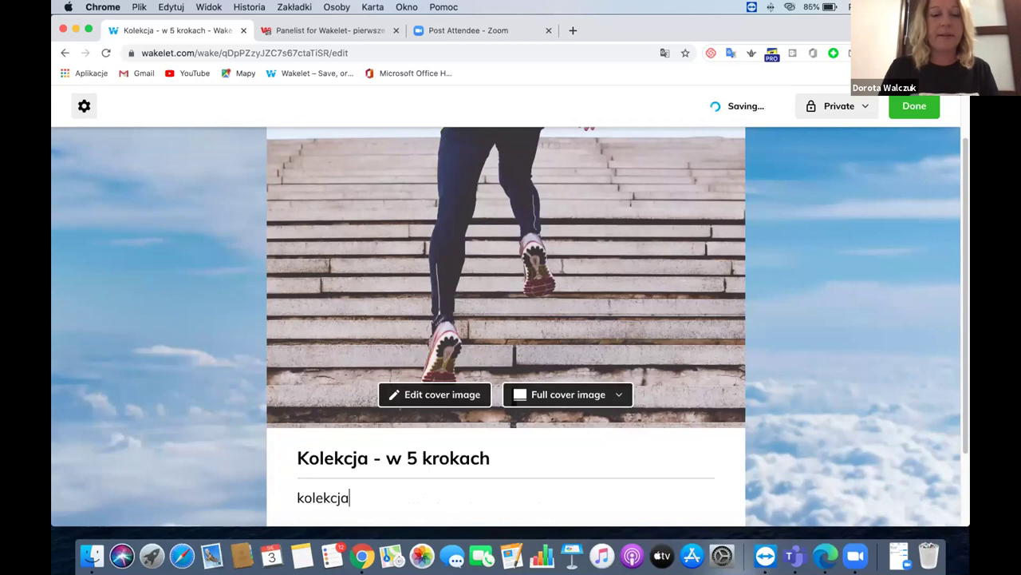
type(" ze szkolenia")
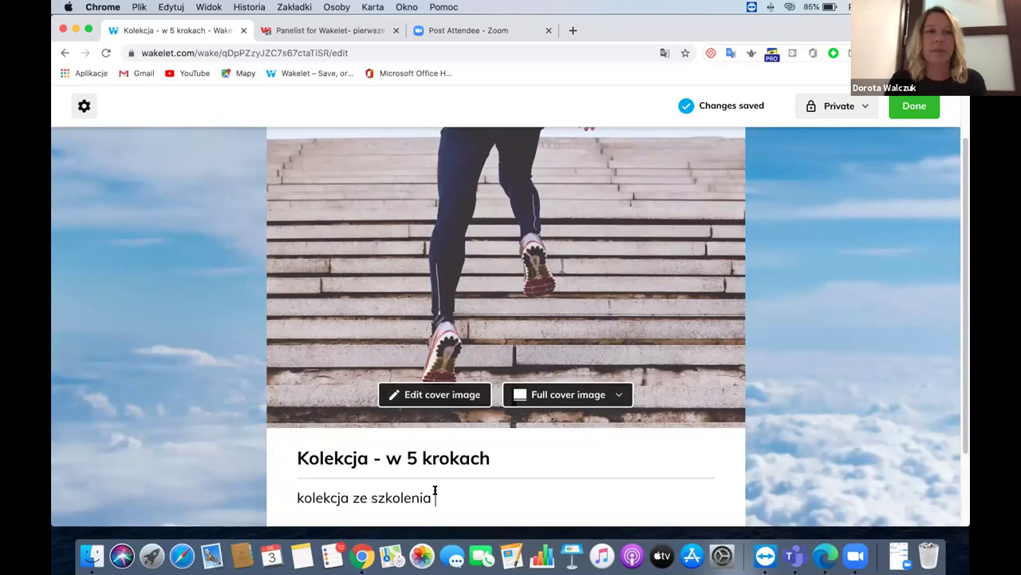
Step: Switch the Copy collection sharing option on and back off in the collection's settings and close them
left_click(84, 107)
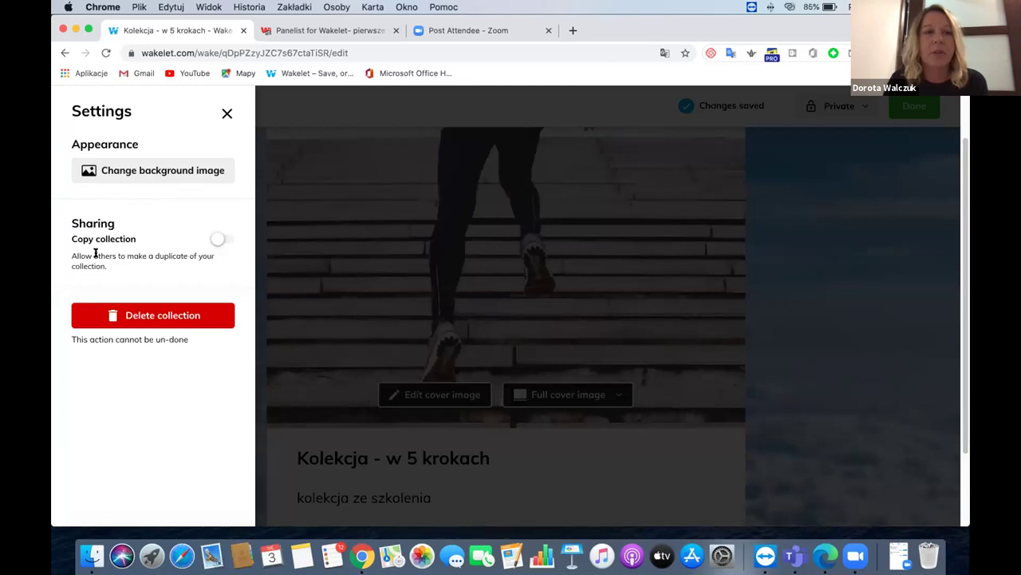
left_click(222, 241)
left_click(222, 241)
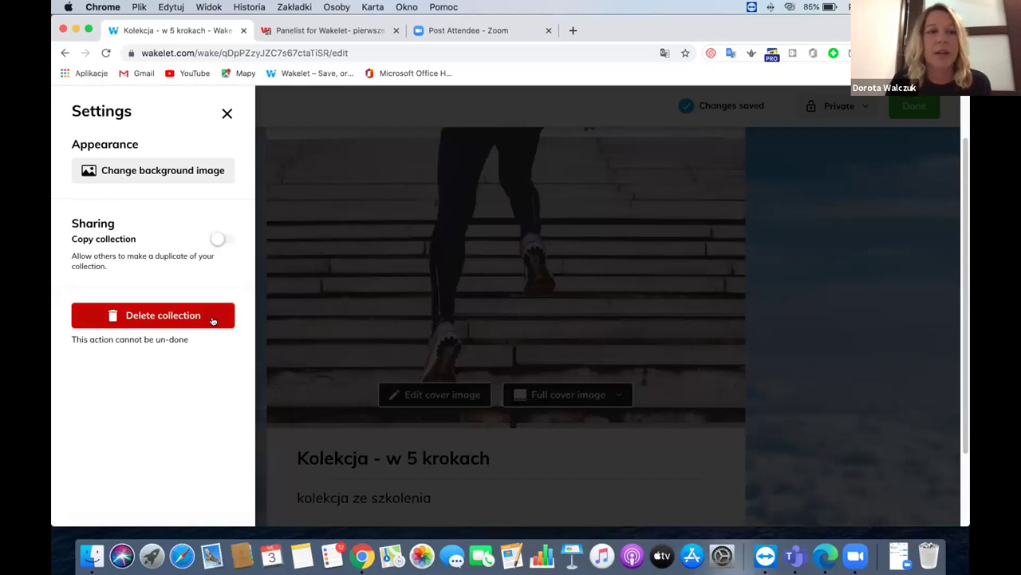
left_click(227, 113)
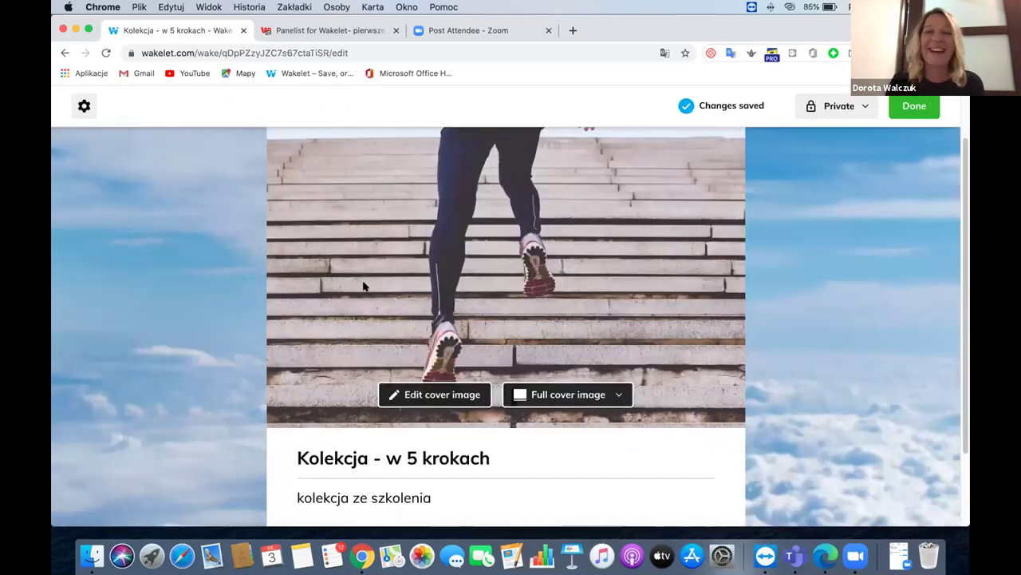
Step: Start a new text item below the collection's description and bring its text editor into view
scroll(962, 206, "up", 1)
left_click_drag(962, 206, 958, 286)
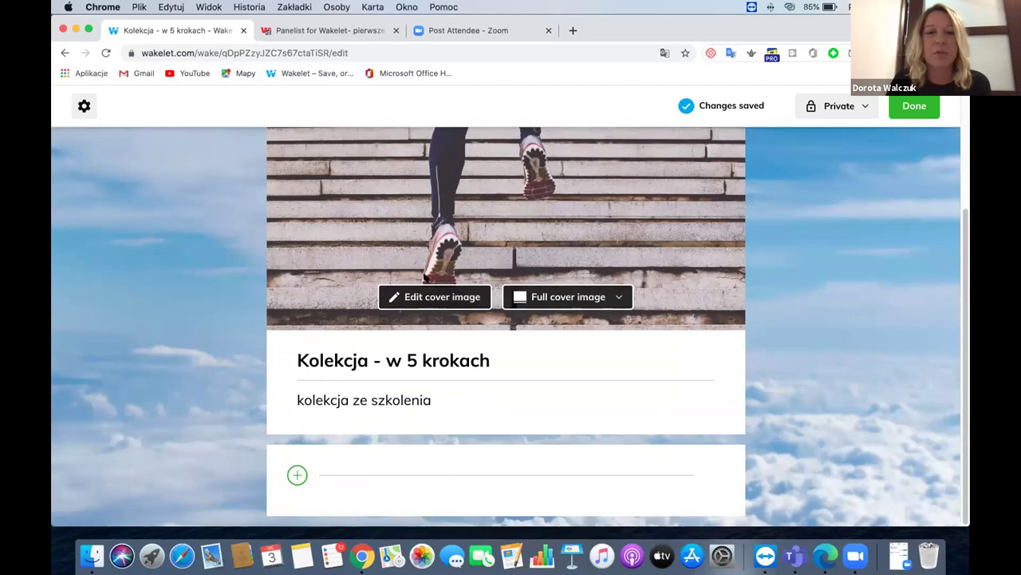
left_click(296, 476)
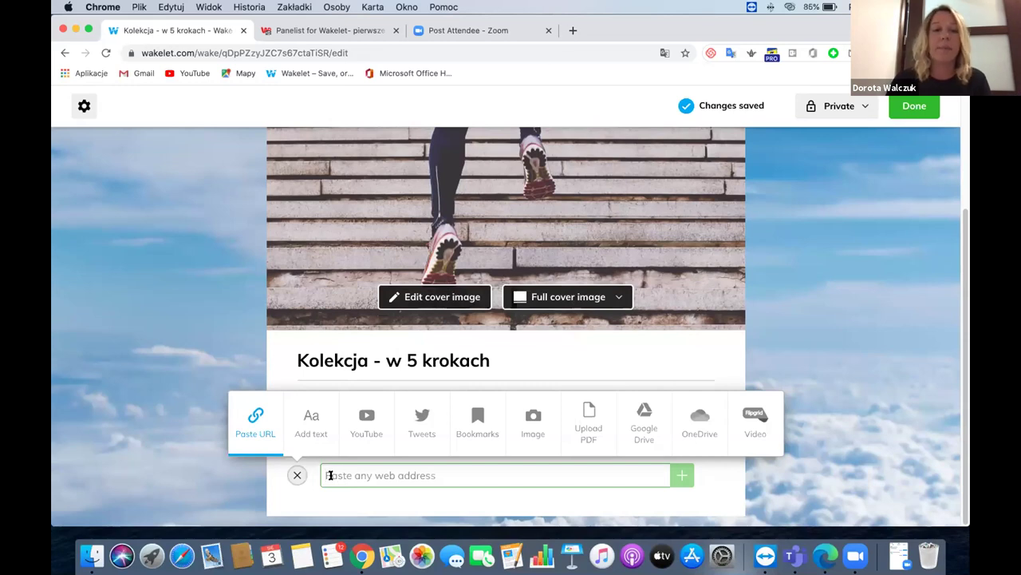
left_click(315, 431)
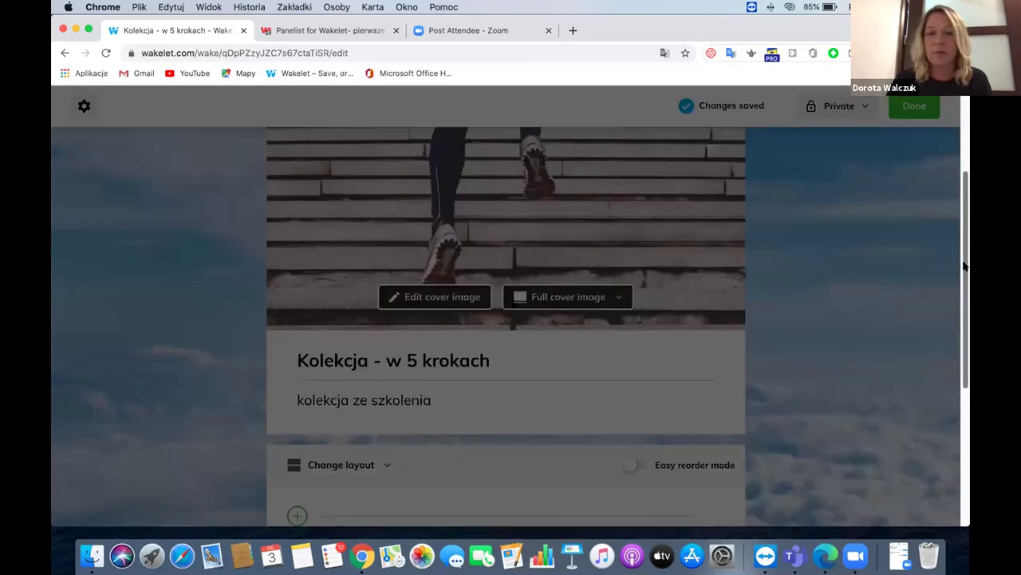
left_click_drag(964, 304, 955, 209)
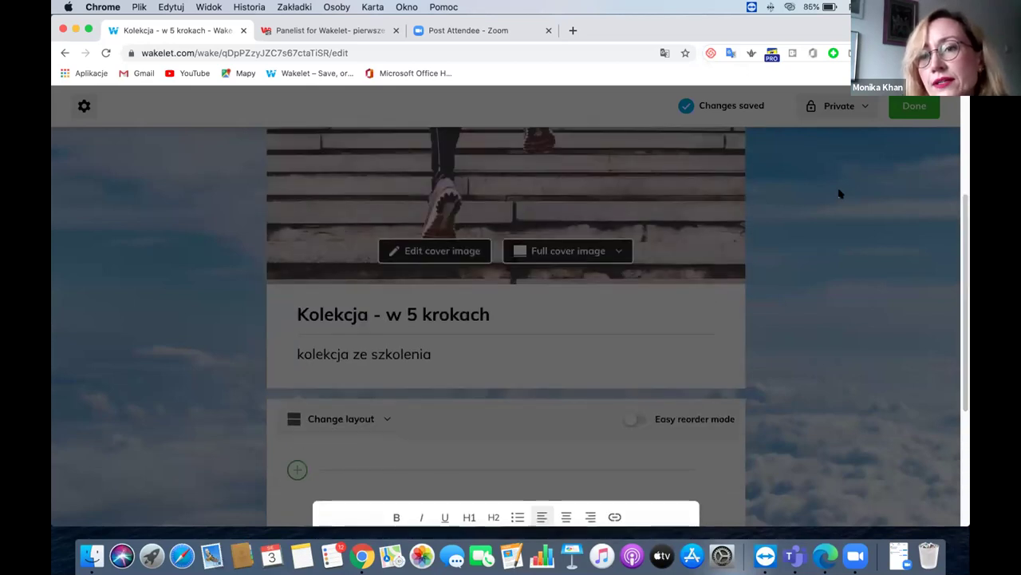
Step: Search Google for "salatka warzywna" in a new browser tab
left_click(571, 31)
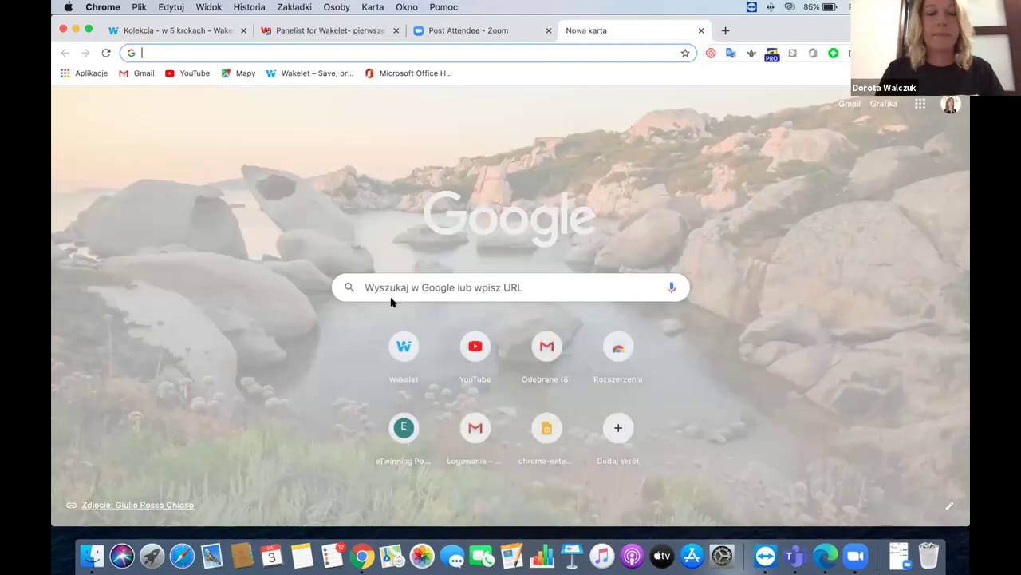
type("slaa")
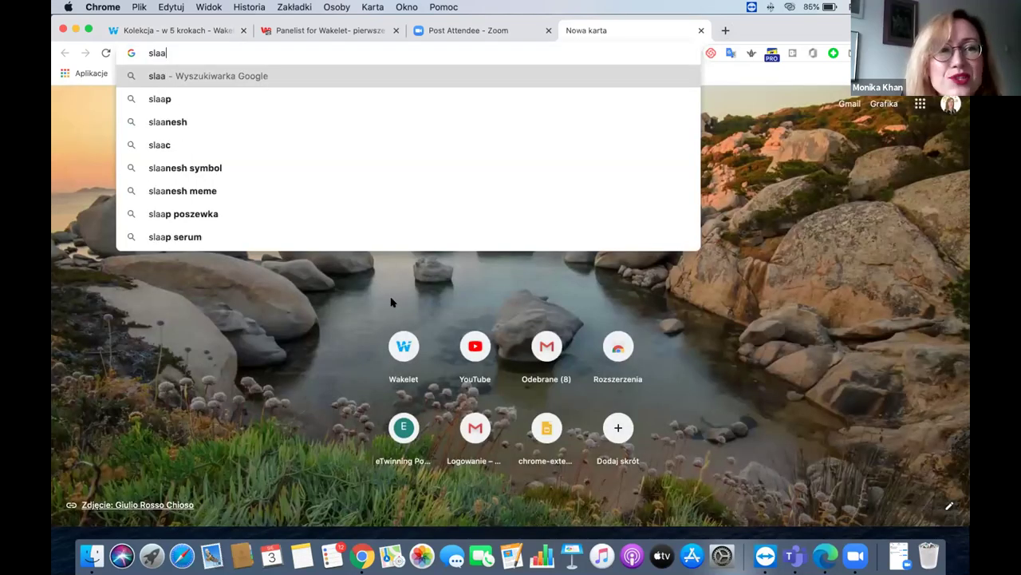
key("BackSpace")
key("BackSpace")
key("BackSpace")
type("alatka w")
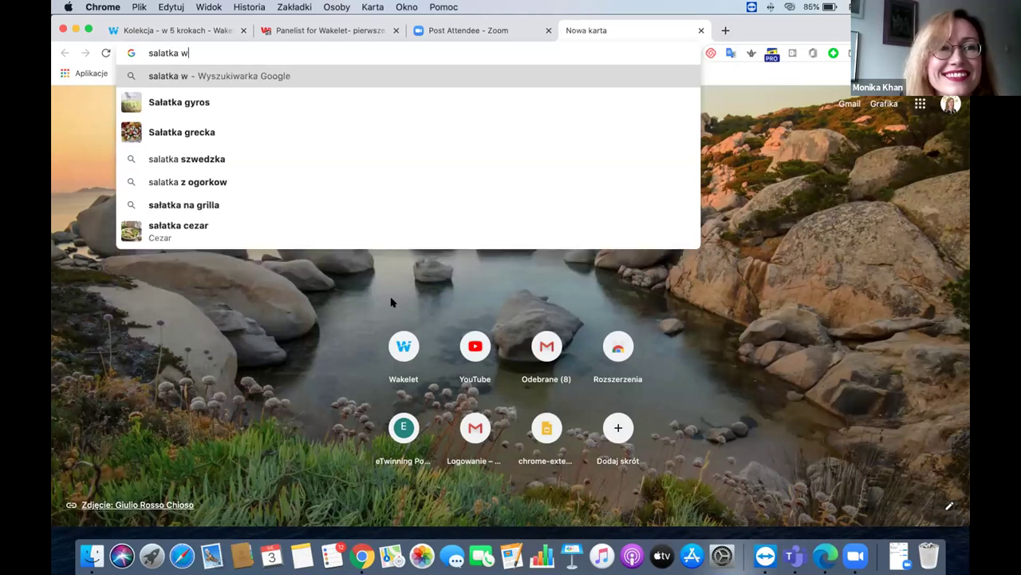
type("arzywna")
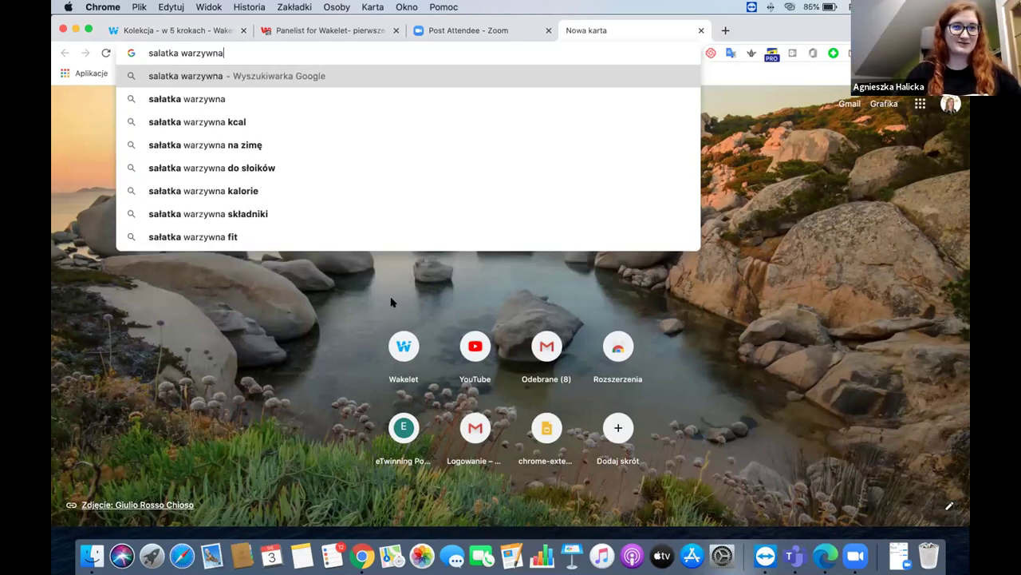
key("Return")
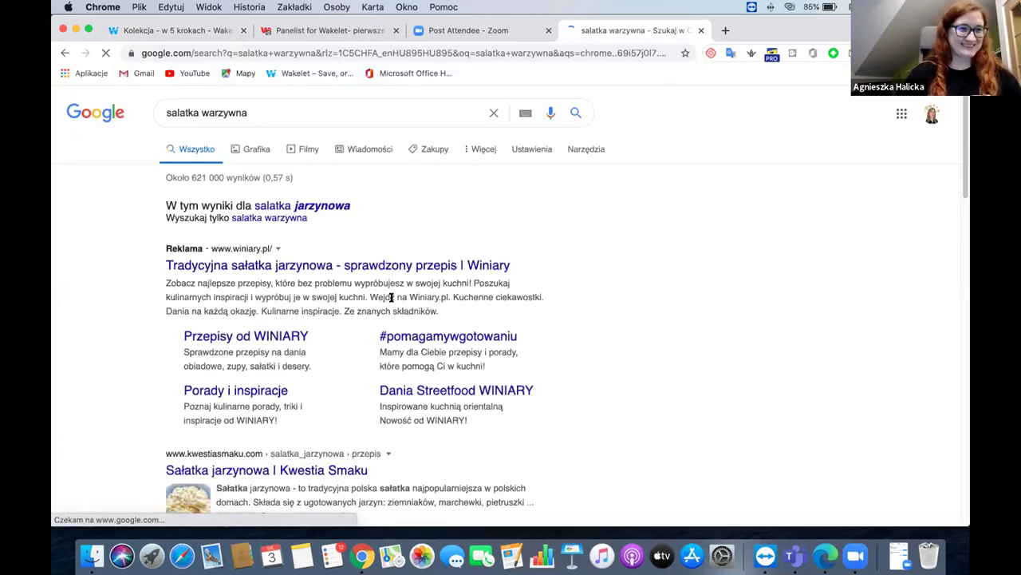
Step: Open Winiary's traditional vegetable salad recipe, copy its web address and return to the Wakelet collection
left_click(326, 265)
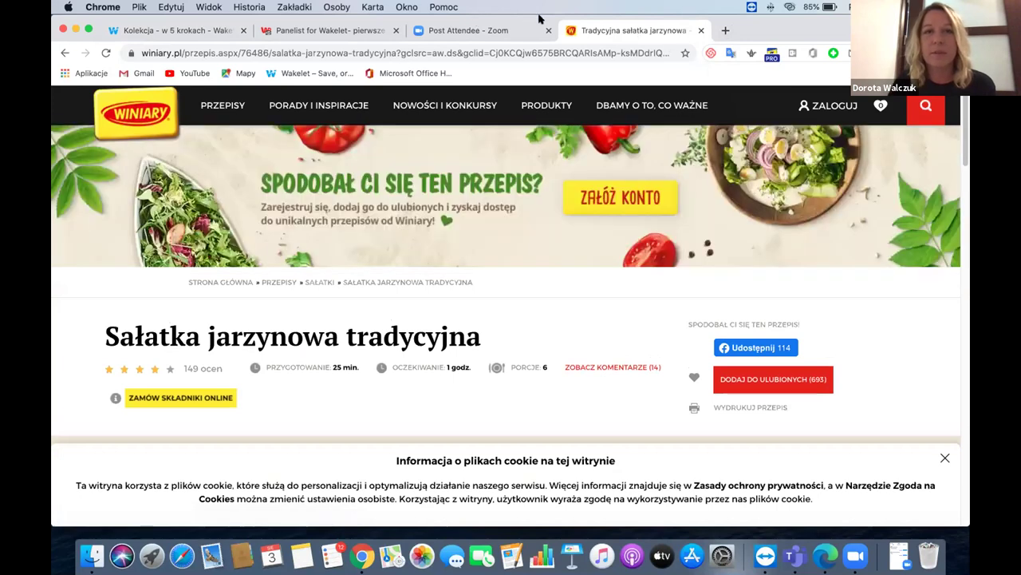
left_click(264, 51)
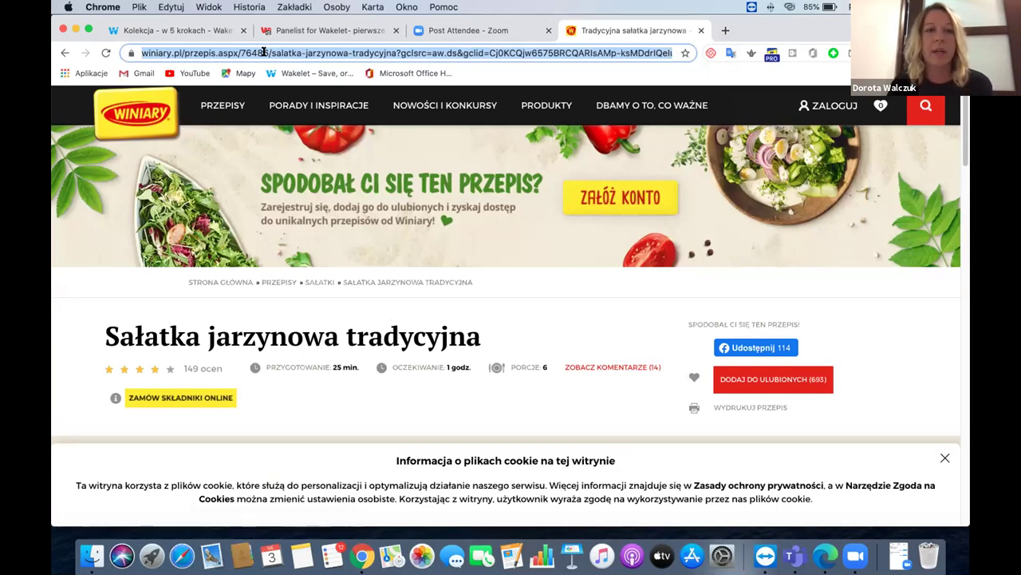
left_click(188, 34)
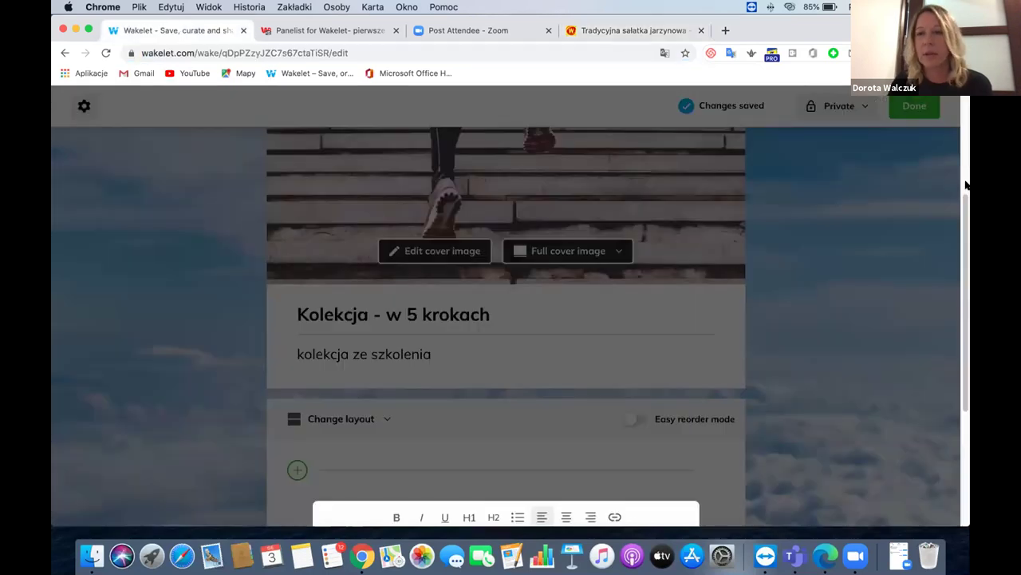
Step: Close the empty text editor and add the copied Winiary recipe link above the empty text item
scroll(961, 255, "down", 3)
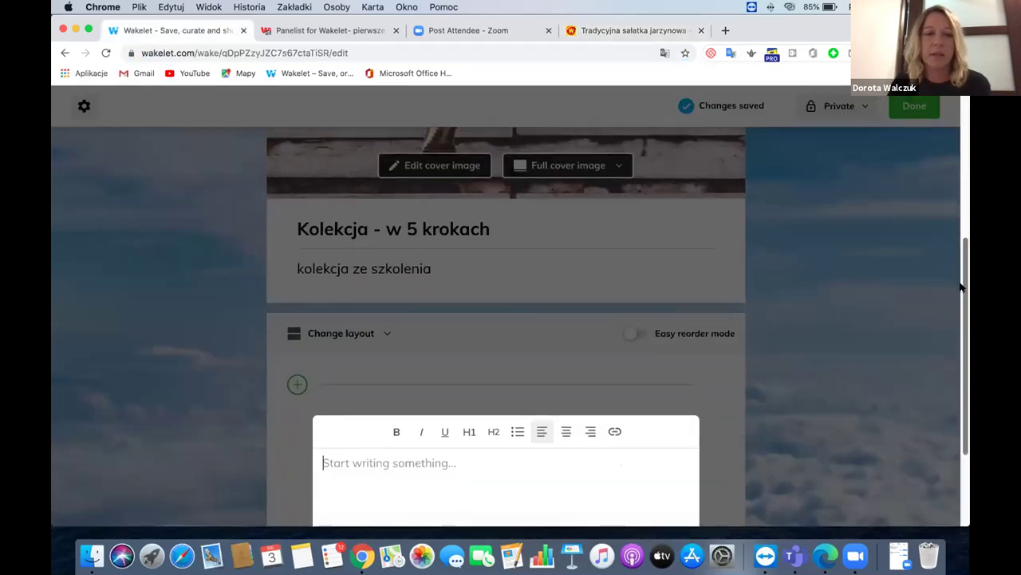
scroll(883, 381, "down", 5)
left_click(660, 401)
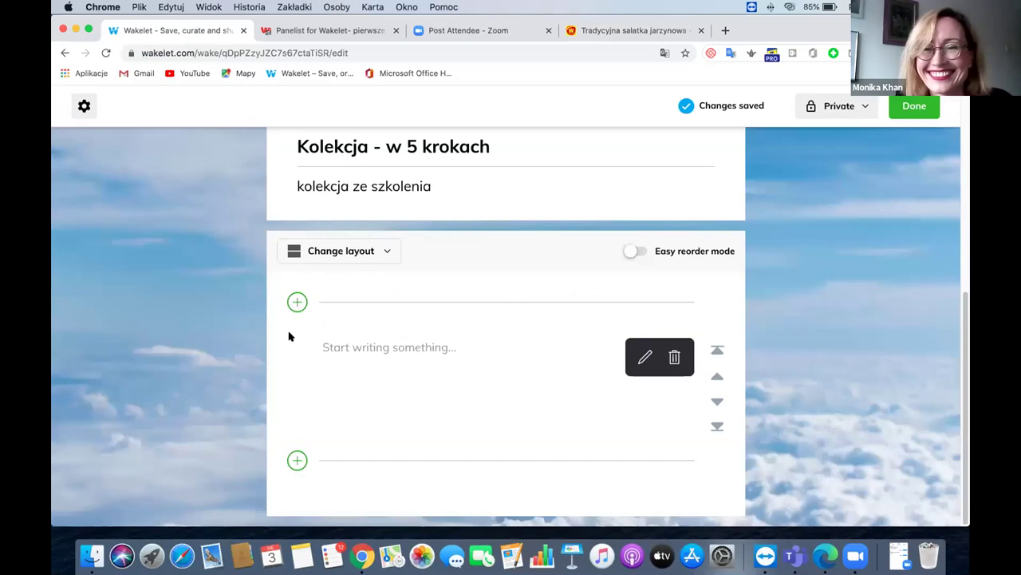
left_click(297, 301)
left_click(349, 358)
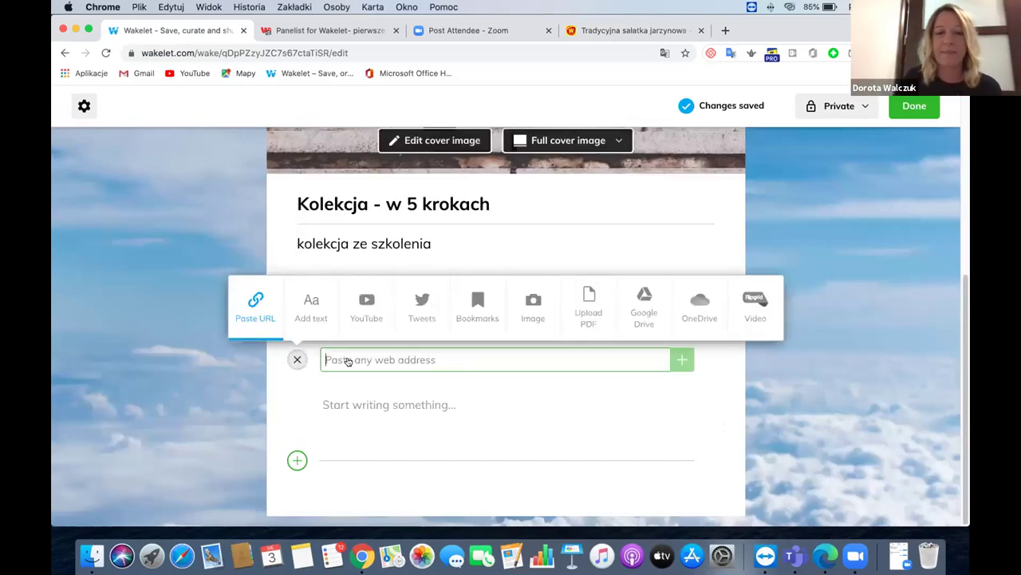
key("super+v")
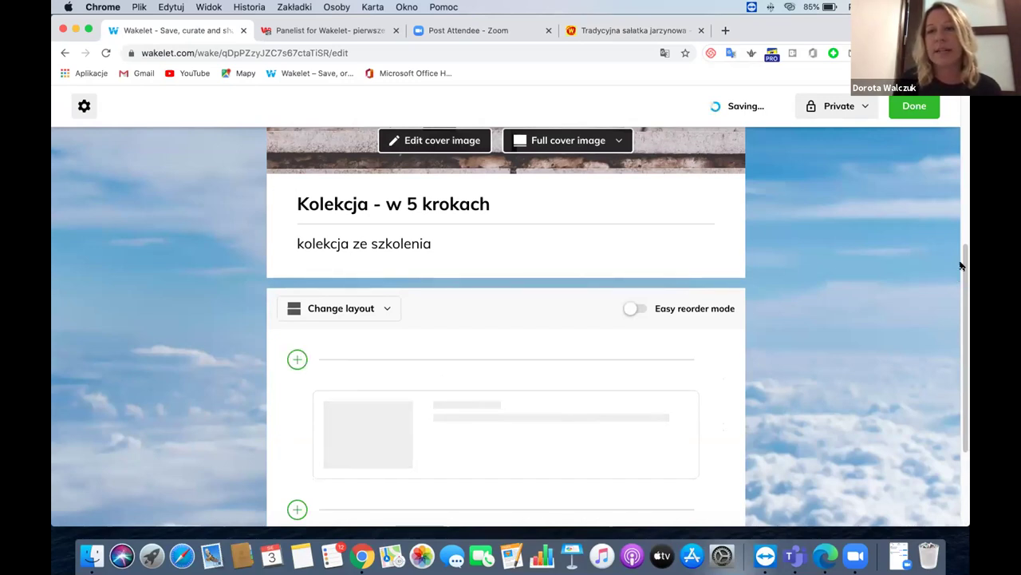
Step: Delete the empty text item below the salad recipe link from the collection
scroll(957, 295, "down", 2)
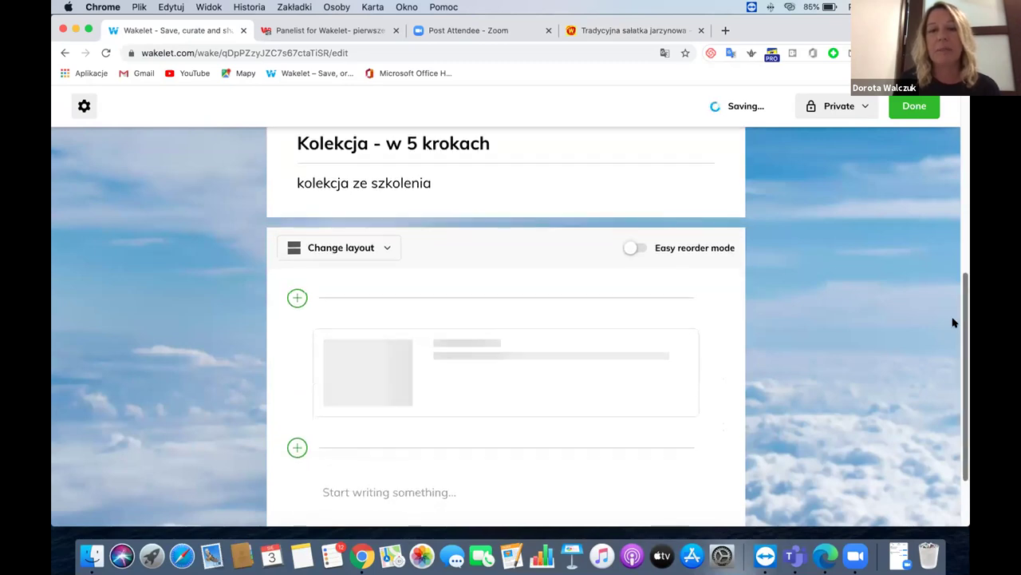
scroll(953, 323, "down", 1)
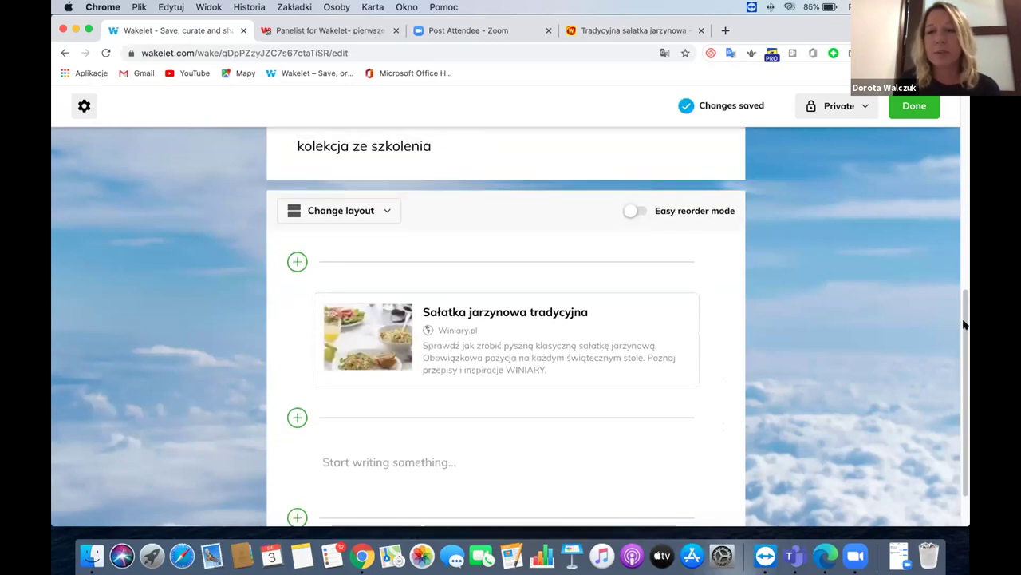
scroll(960, 349, "down", 2)
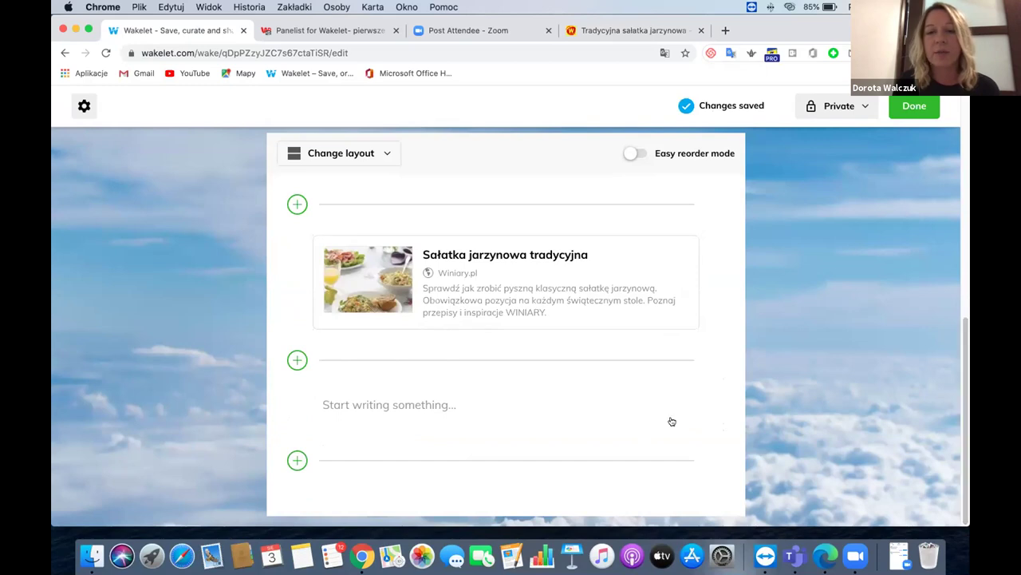
mouse_move(668, 420)
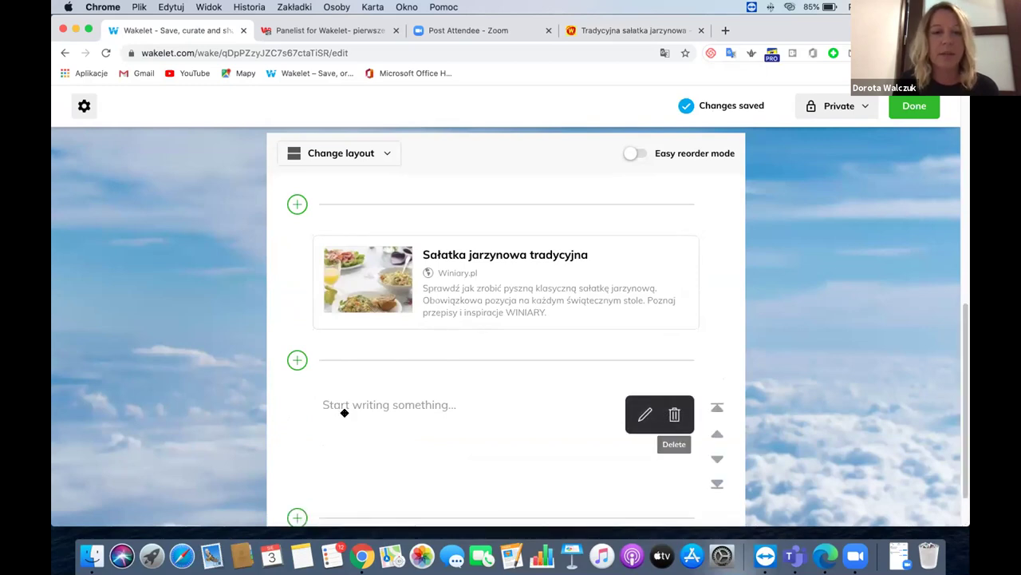
left_click(675, 414)
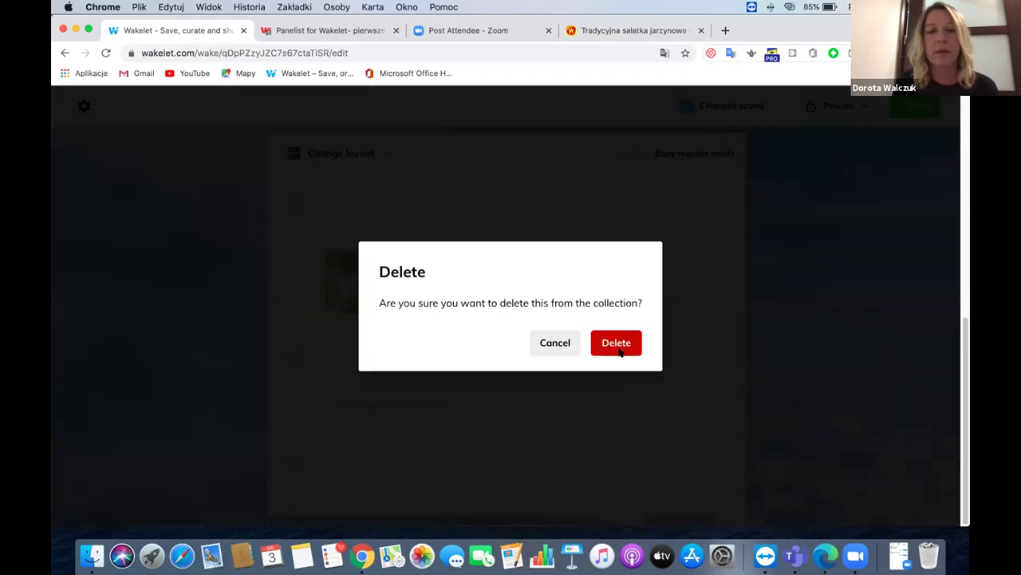
left_click(620, 347)
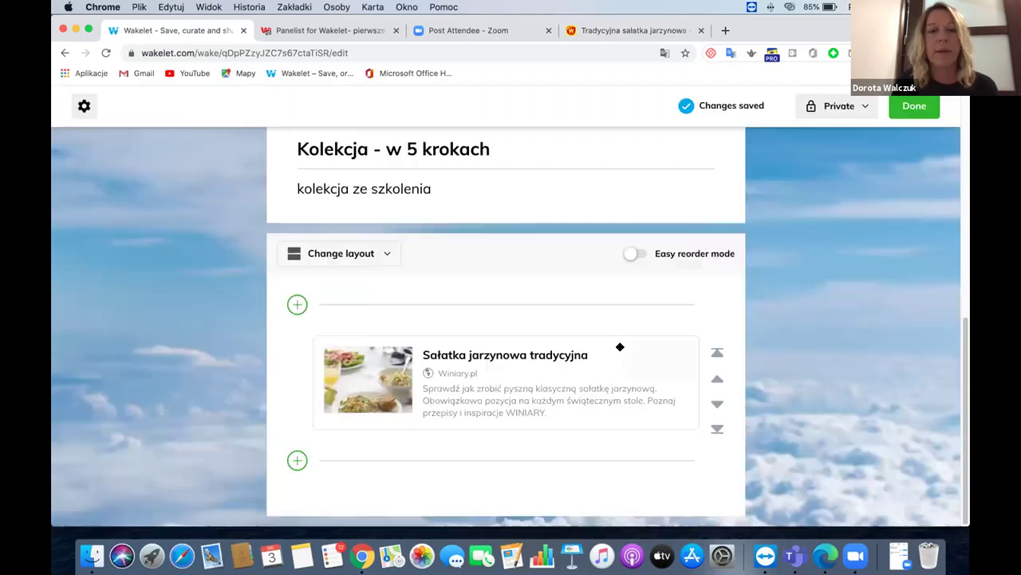
Step: Add a text item above the recipe link reading "Witam Was!!!" and format it as an H1 heading
left_click(298, 305)
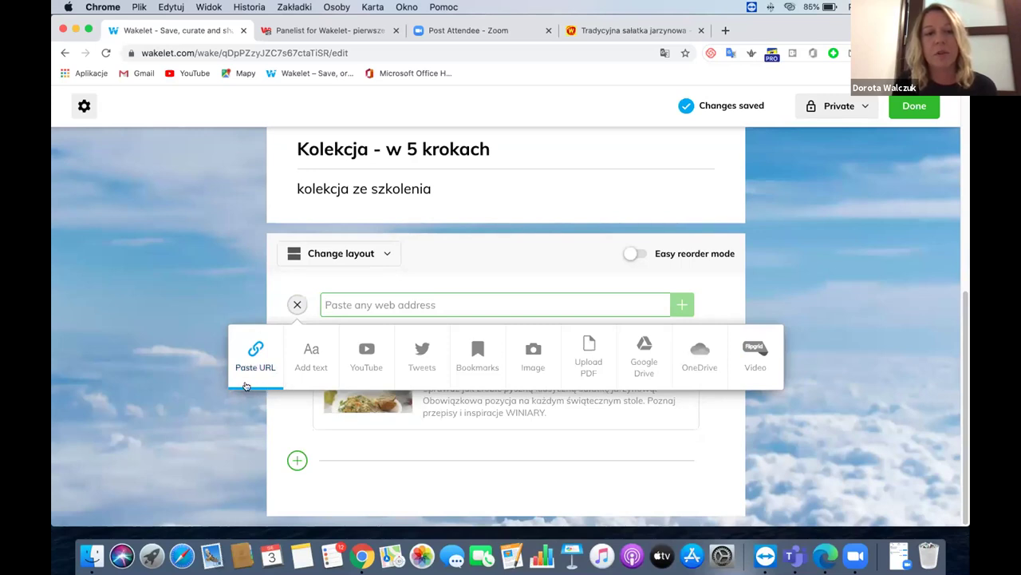
left_click(315, 352)
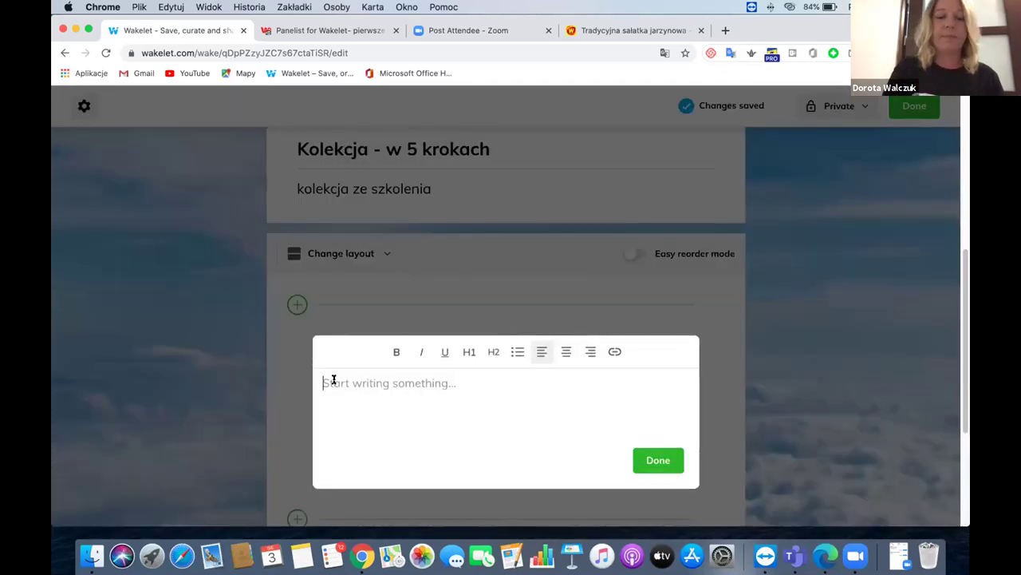
type("Witam was")
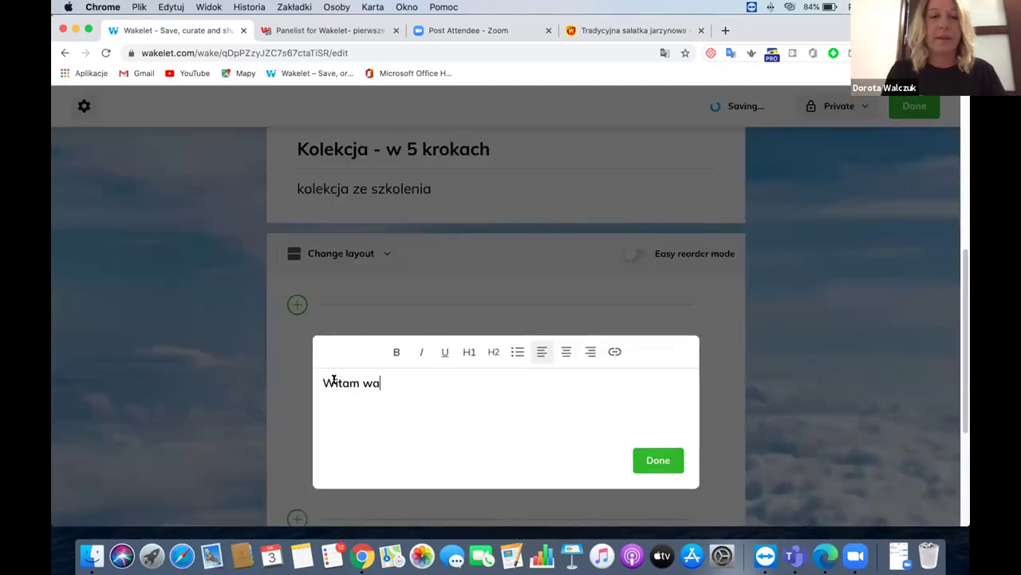
key("BackSpace")
key("BackSpace")
key("BackSpace")
type("Was!!!")
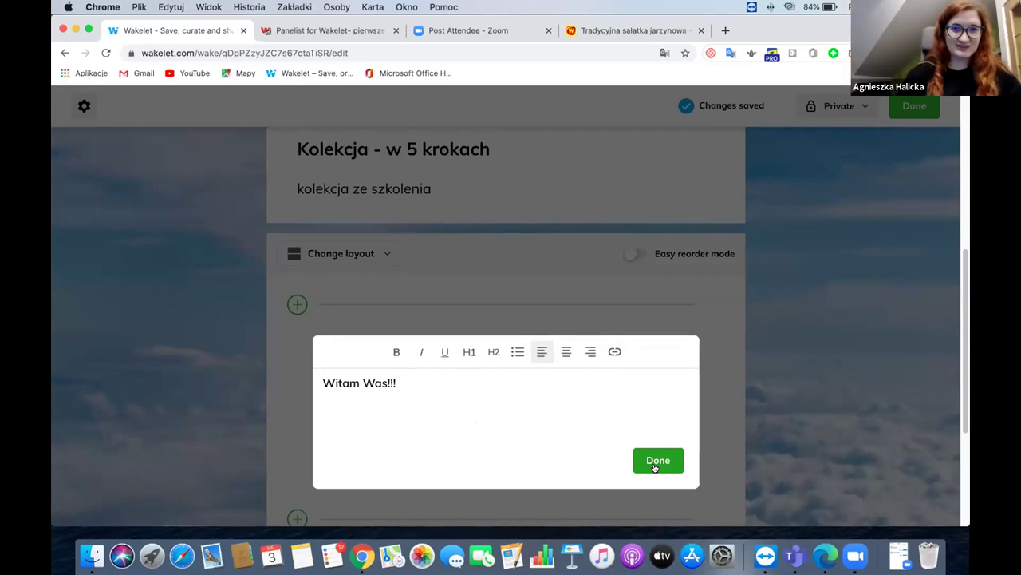
left_click(470, 352)
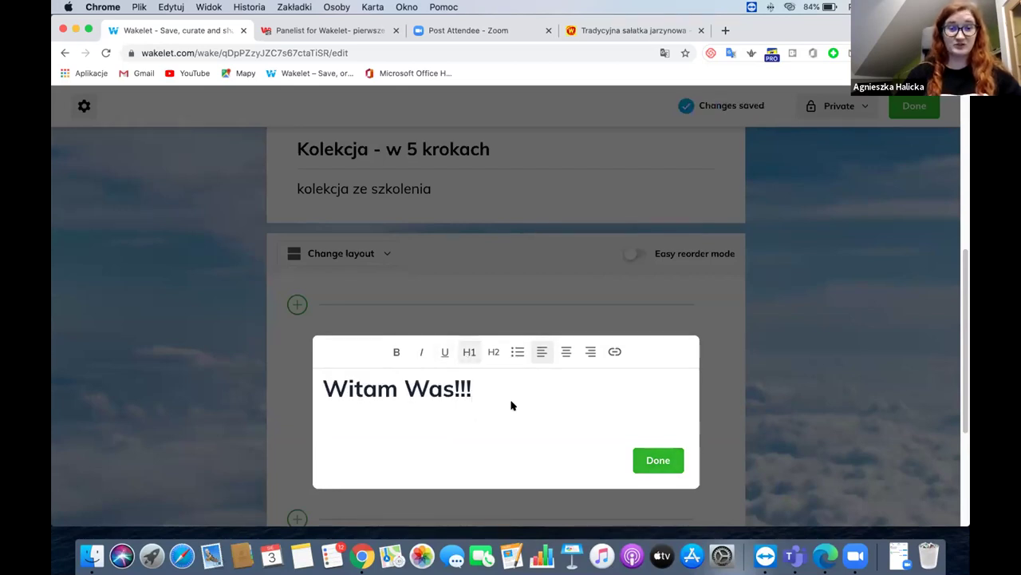
Step: Add a second line "Dziękuję za uwagę!" as an H2 heading and finish the text item
key("Return")
left_click(492, 352)
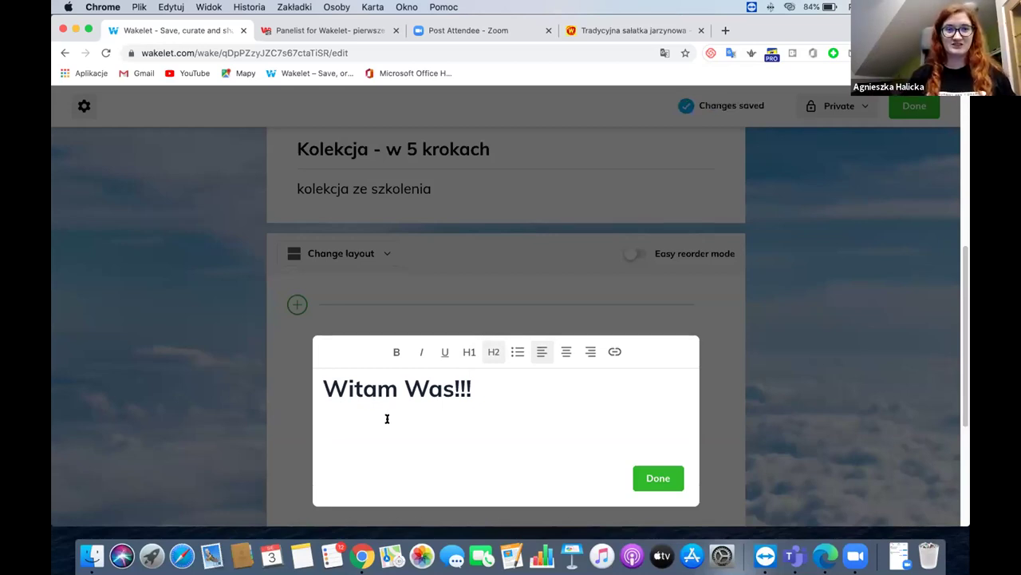
type("Dzie")
key("BackSpace")
type("e")
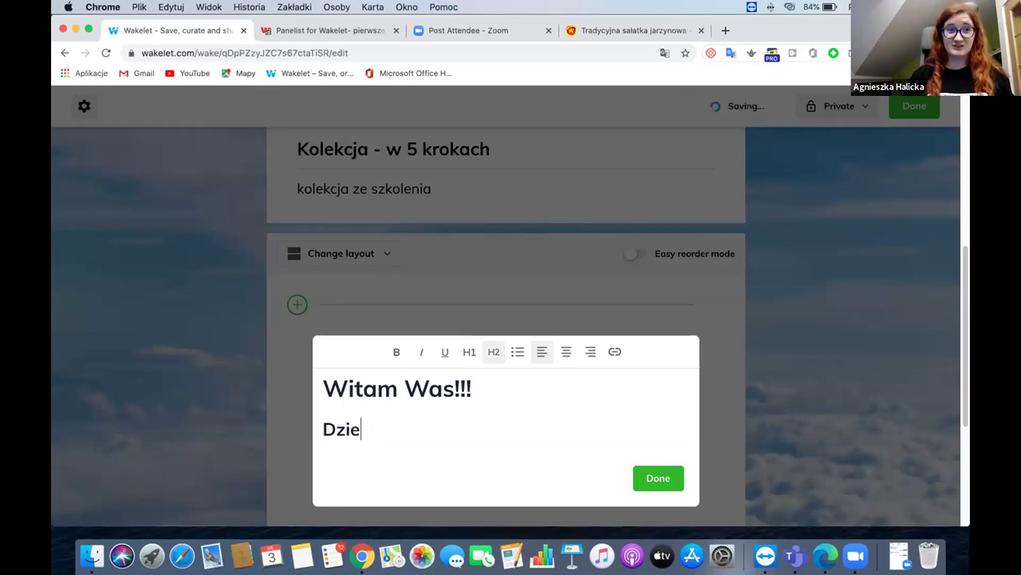
type("kuje")
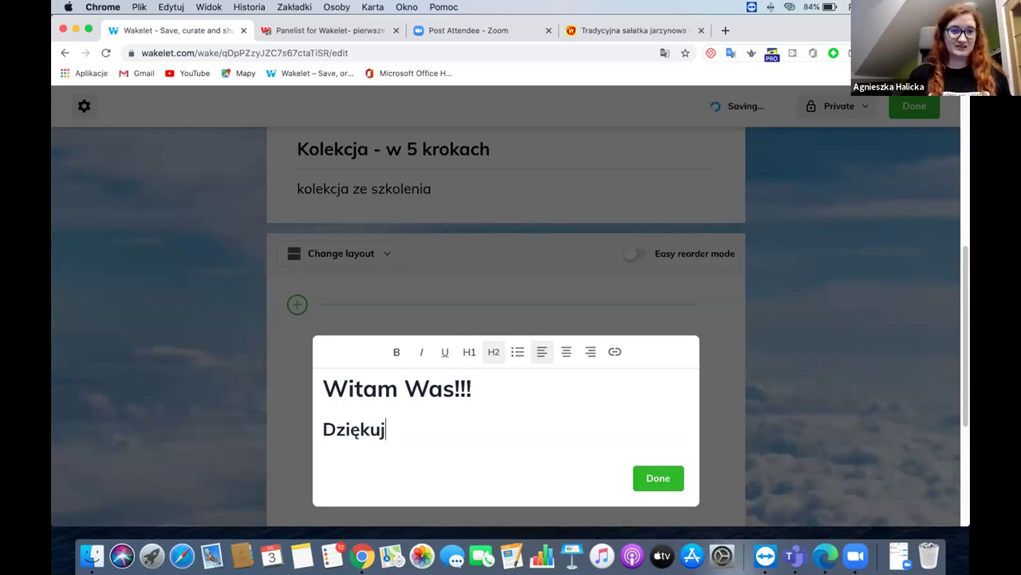
key("BackSpace")
type("ę za u")
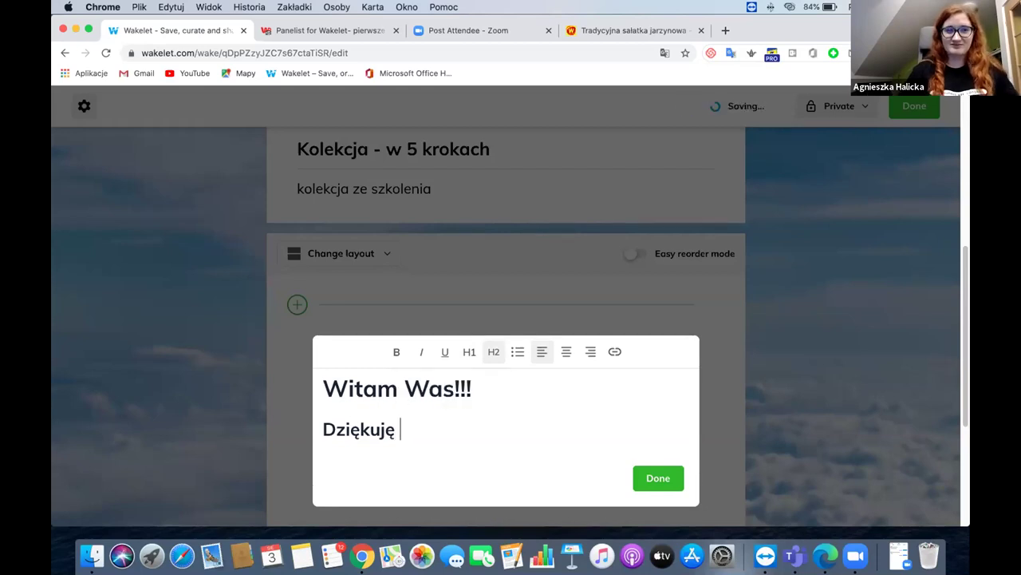
type("wagę!")
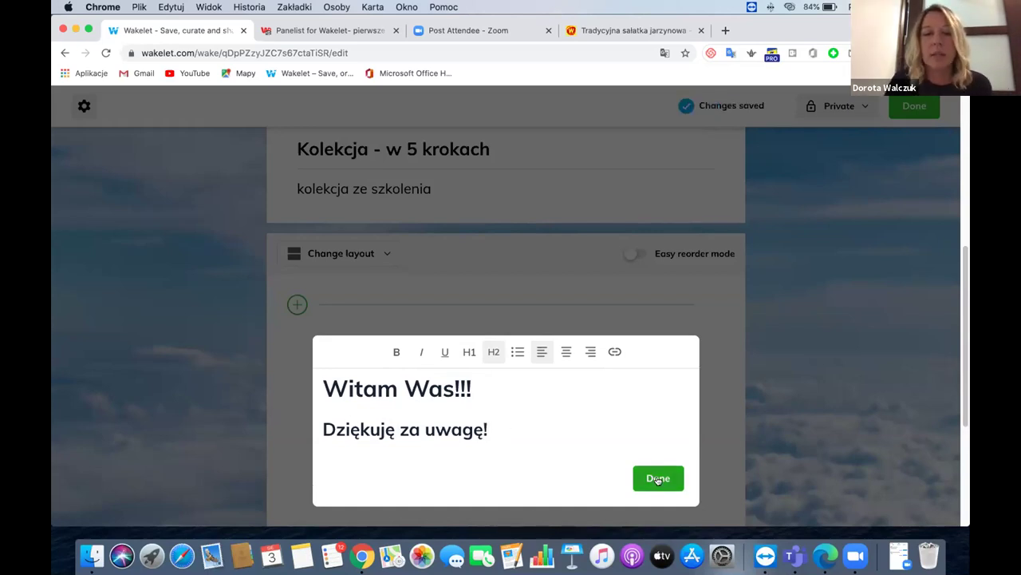
left_click(657, 479)
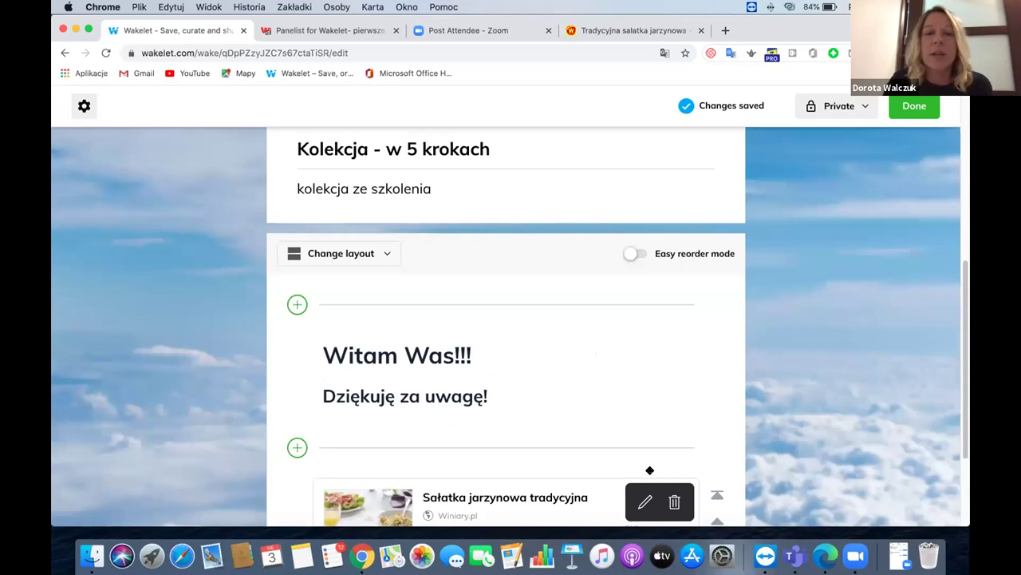
Step: Reopen the "Witam Was!!!" text item for editing and try each of its two lines as H1 and H2
mouse_move(698, 405)
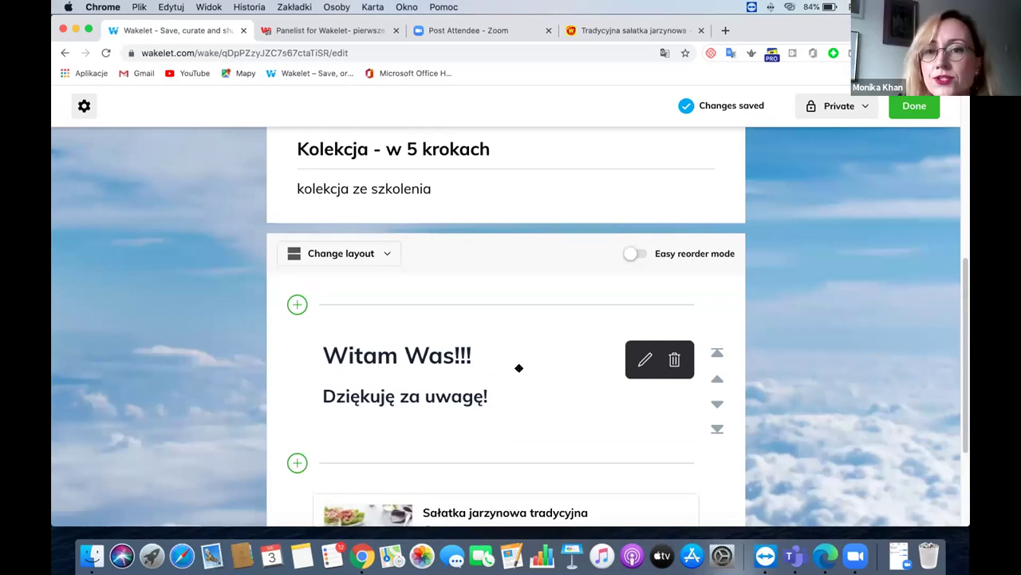
left_click(645, 360)
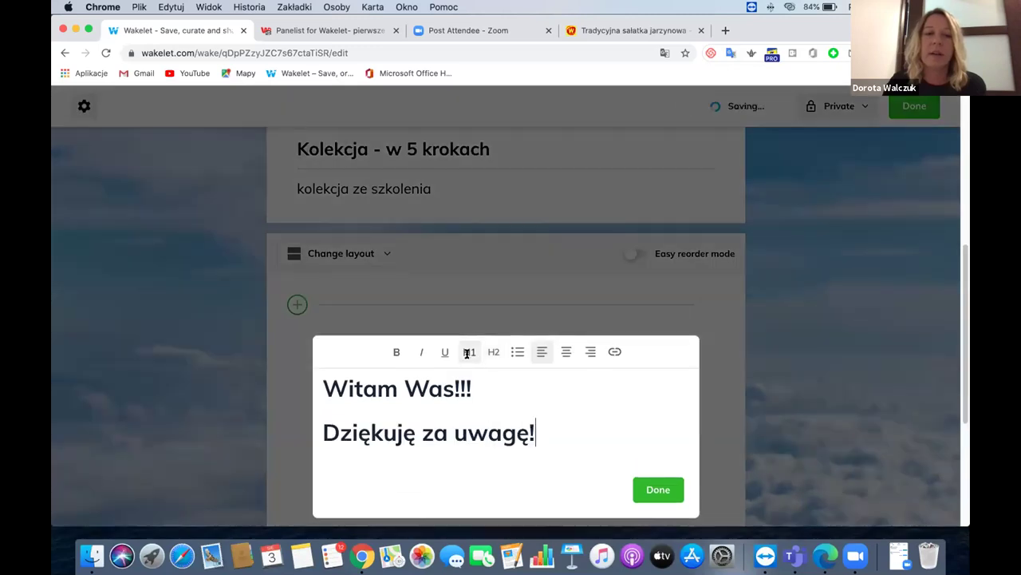
left_click(492, 352)
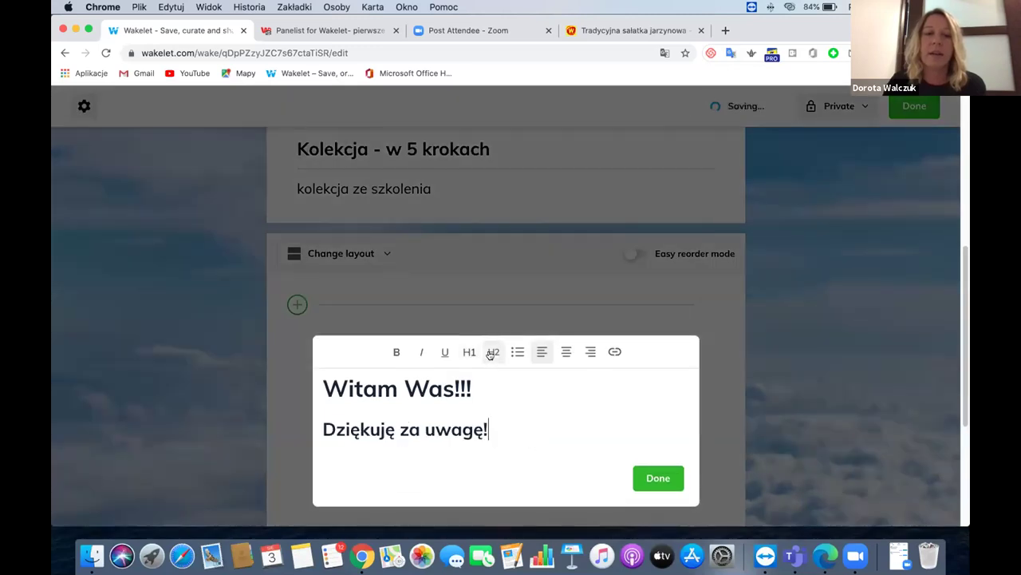
triple_click(475, 388)
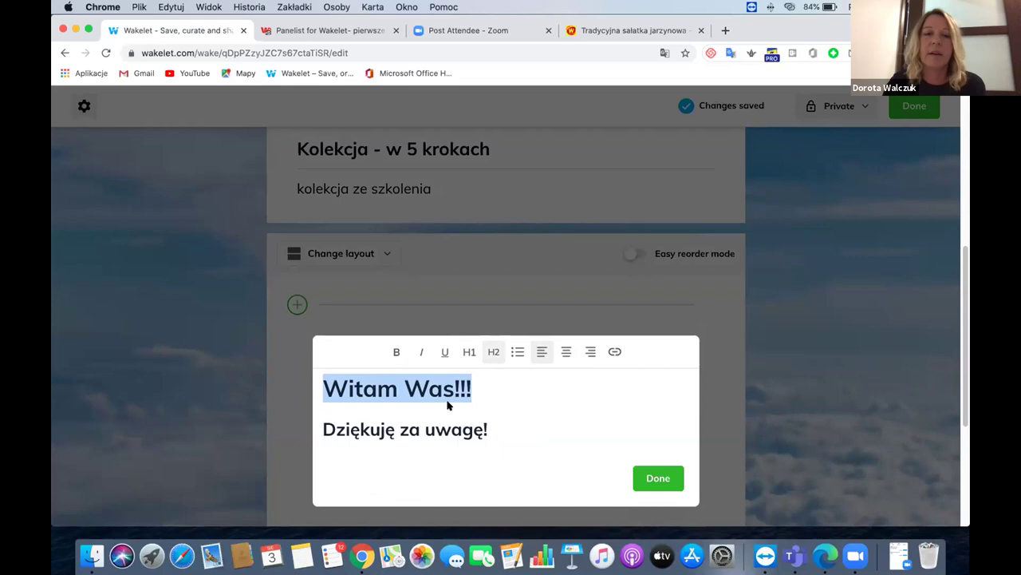
left_click(493, 353)
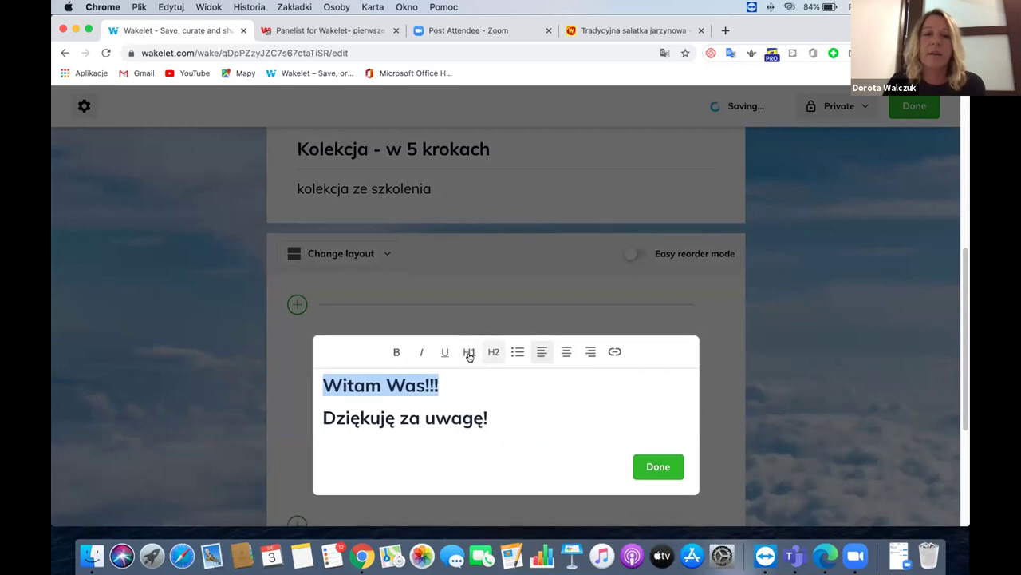
left_click(470, 352)
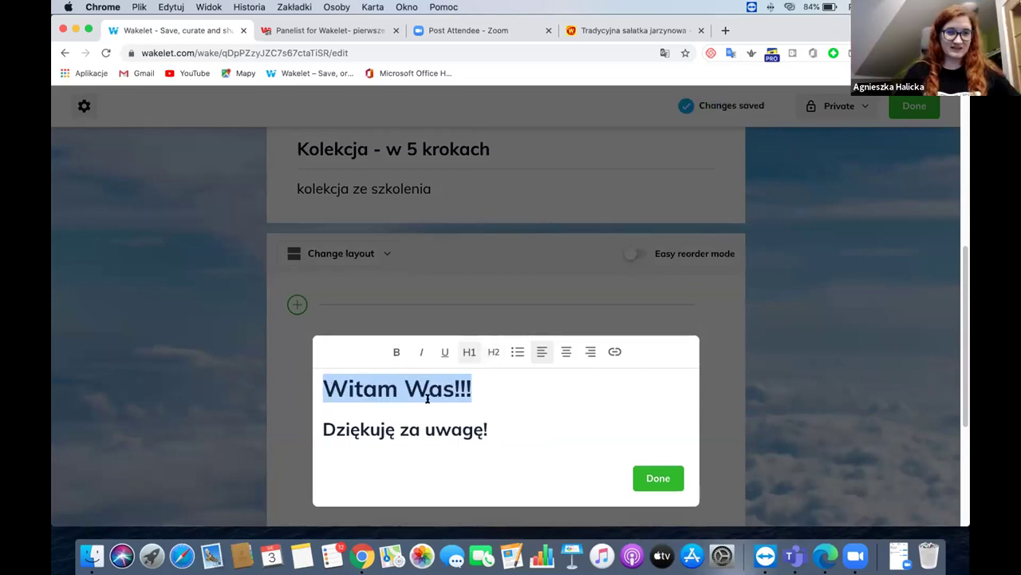
Step: Try "Witam Was!!!" as H2 and "Dziękuję za uwagę!" as H1, and restore the first line to H1 and the second to H2
left_click(490, 356)
left_click_drag(489, 418, 321, 417)
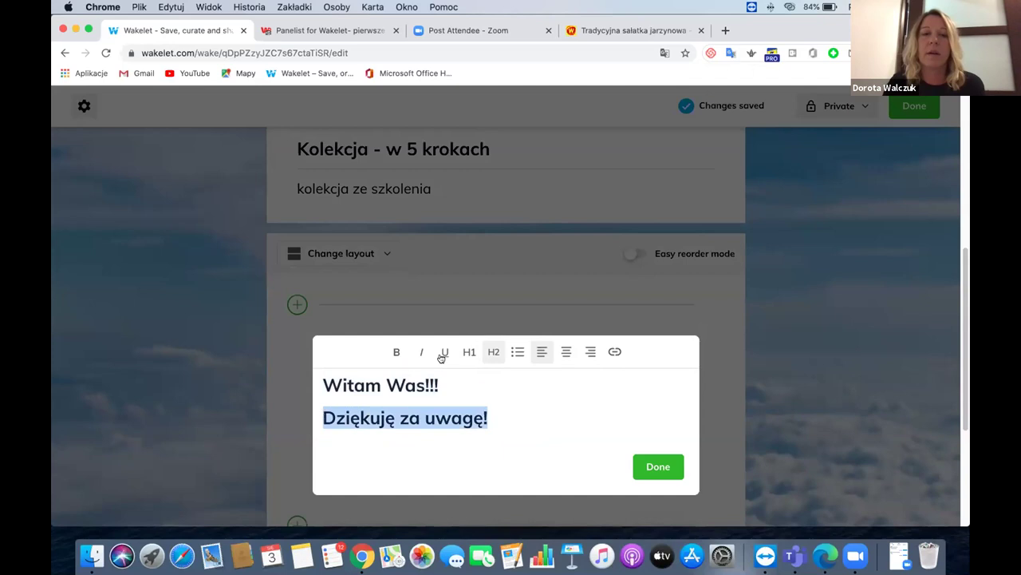
left_click(466, 353)
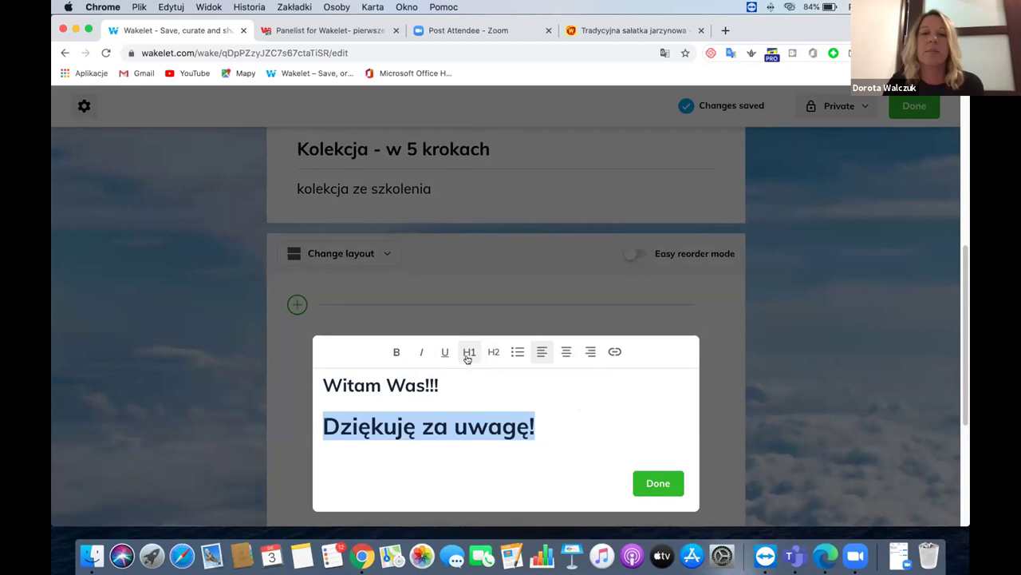
left_click(493, 353)
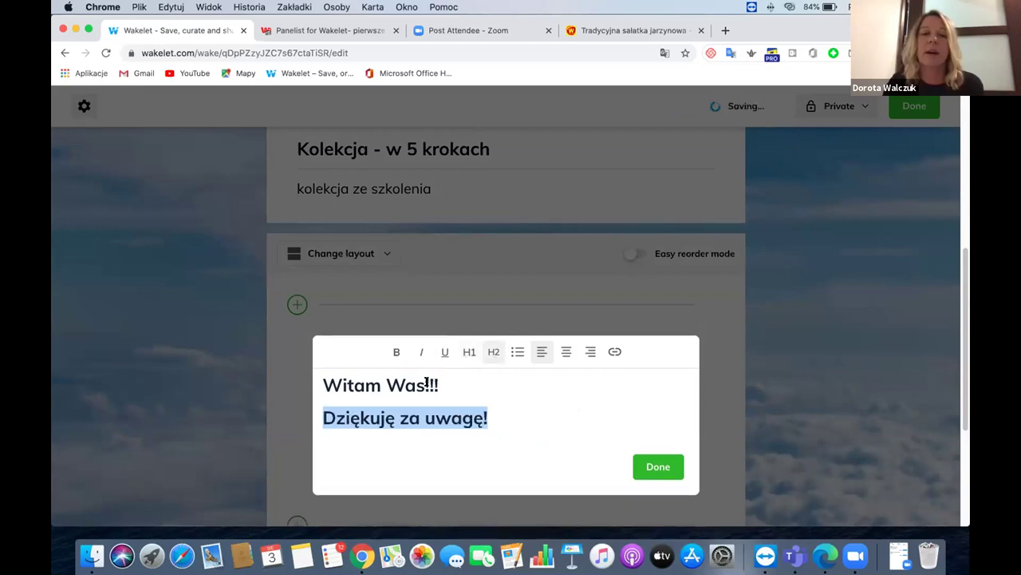
left_click_drag(440, 385, 295, 378)
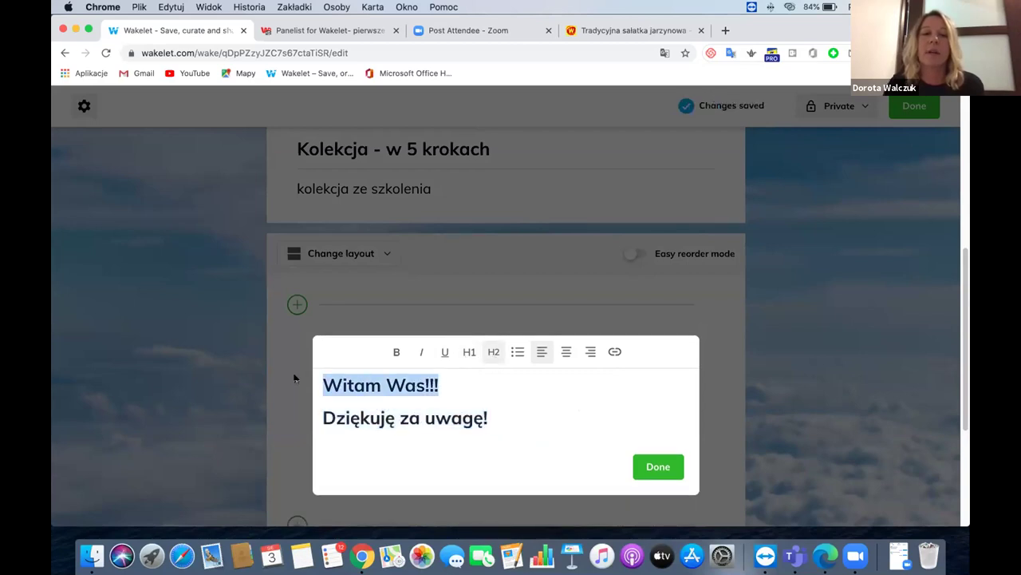
left_click(468, 357)
left_click(502, 407)
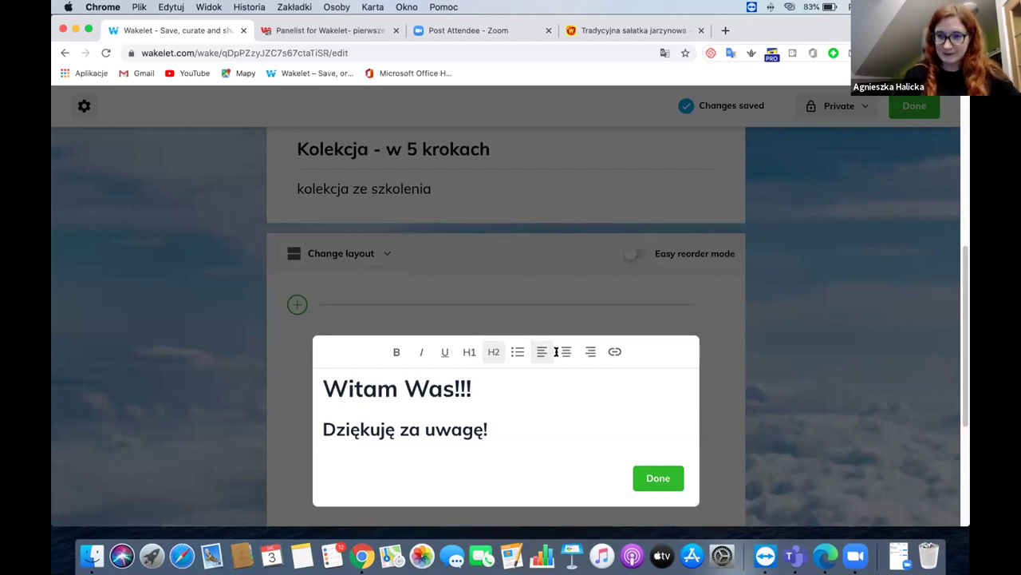
Step: Try italic on the "Dziękuję za uwagę!" line, switch it to bold instead, and finish editing the text item
left_click_drag(492, 433, 322, 407)
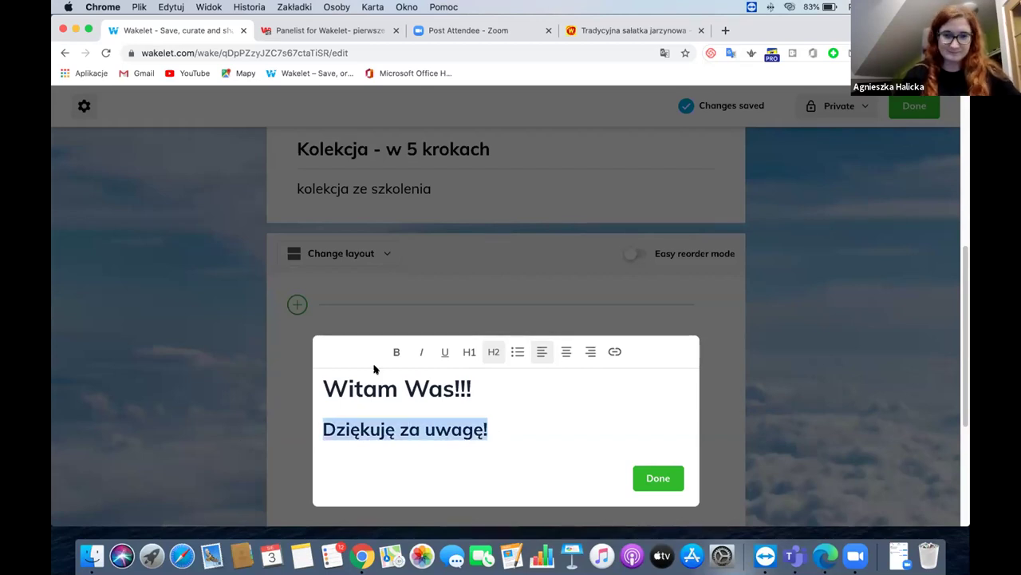
left_click(416, 354)
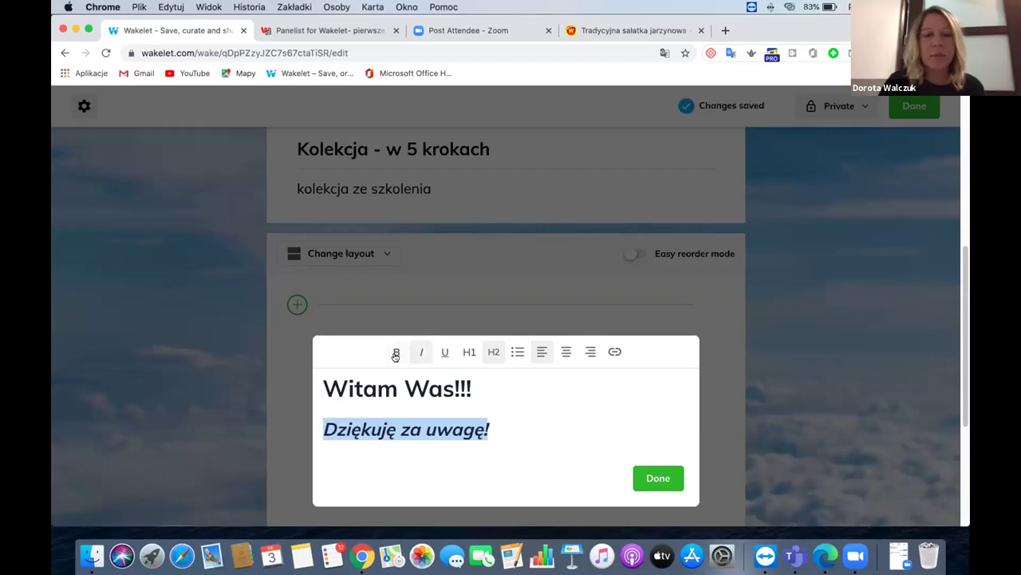
left_click(417, 354)
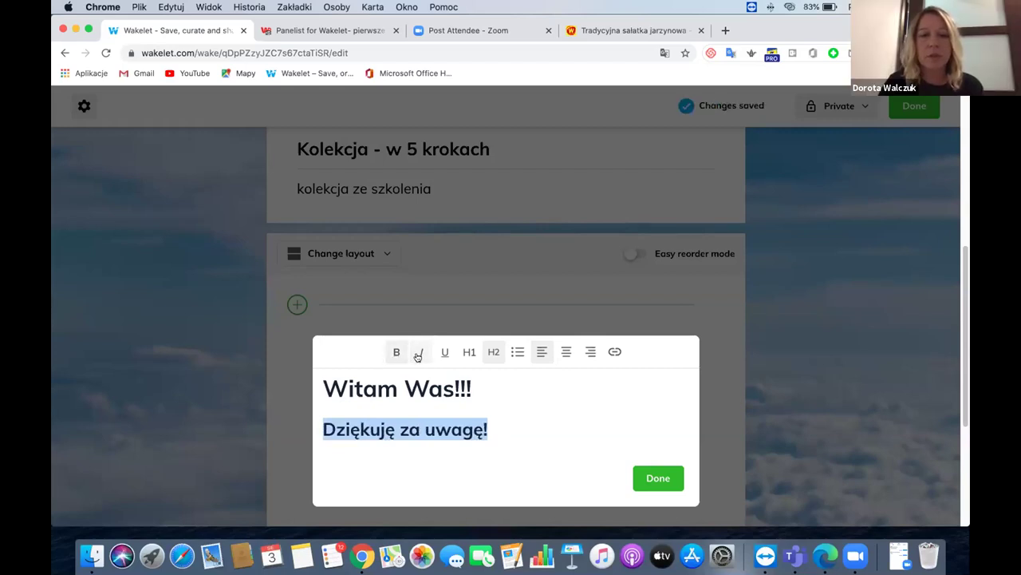
left_click(536, 433)
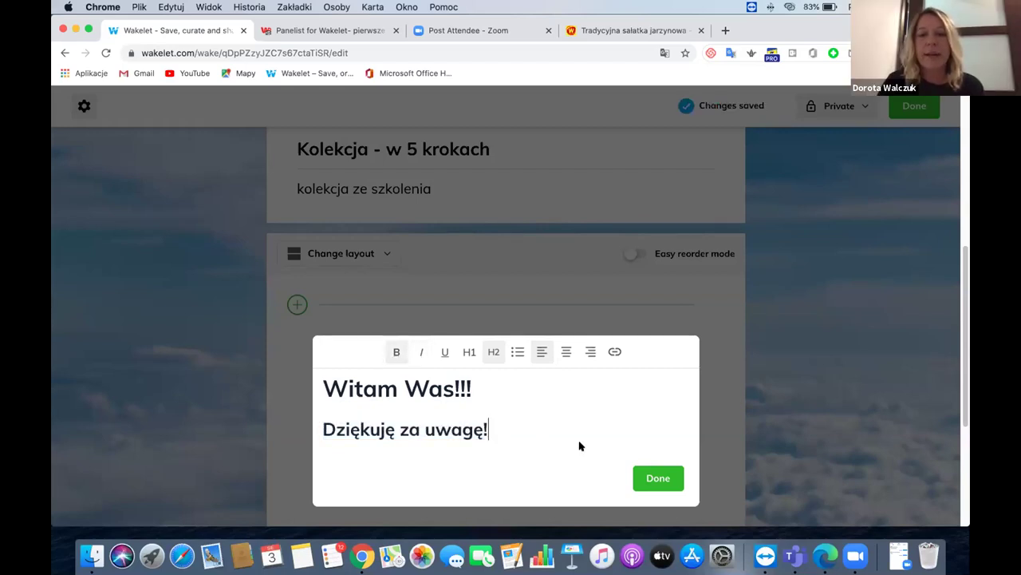
left_click(660, 479)
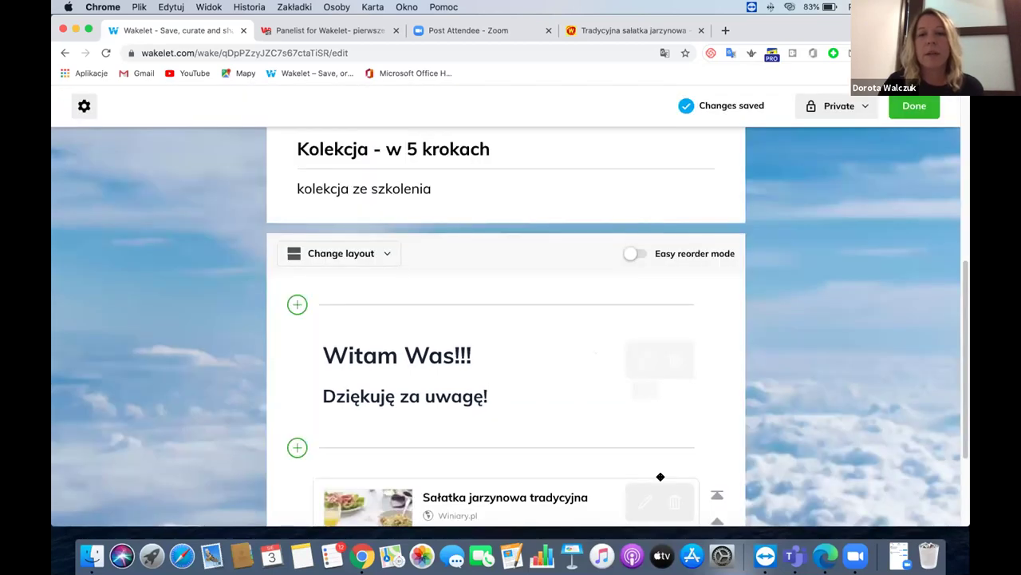
Step: Move the "Witam Was!!!" text item one position down, below the "Sałatka jarzynowa tradycyjna" link
mouse_move(673, 360)
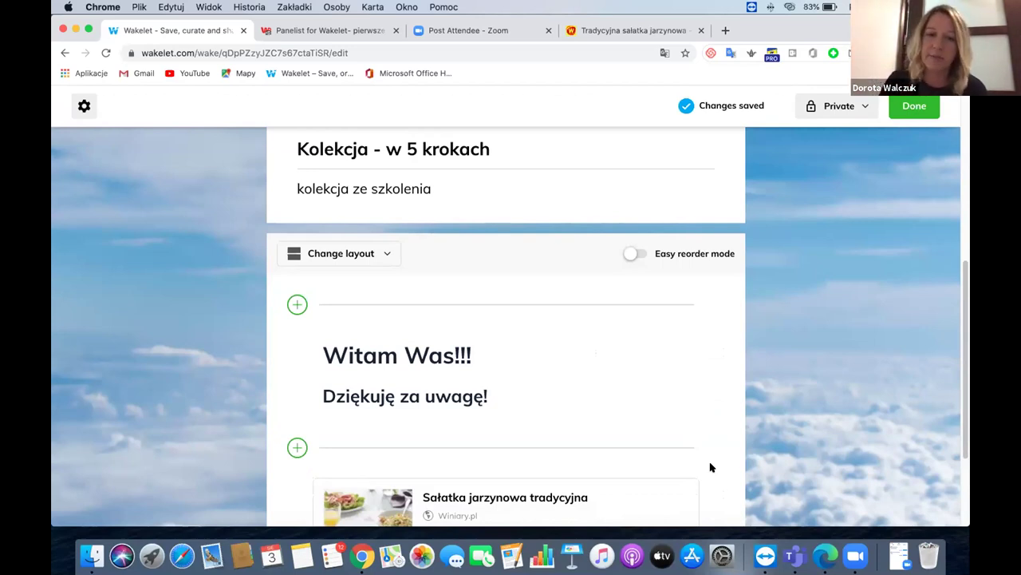
mouse_move(674, 394)
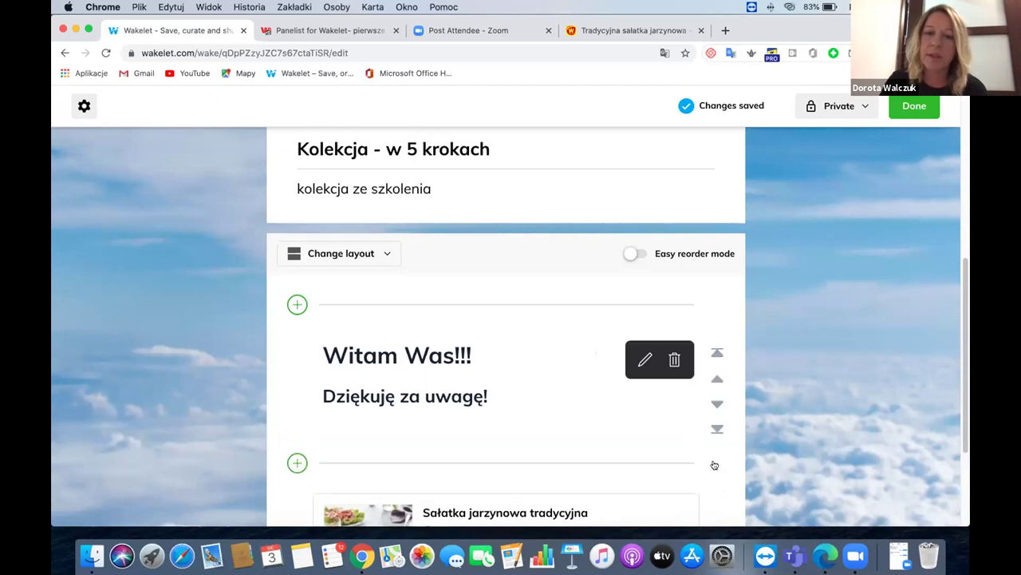
mouse_move(700, 508)
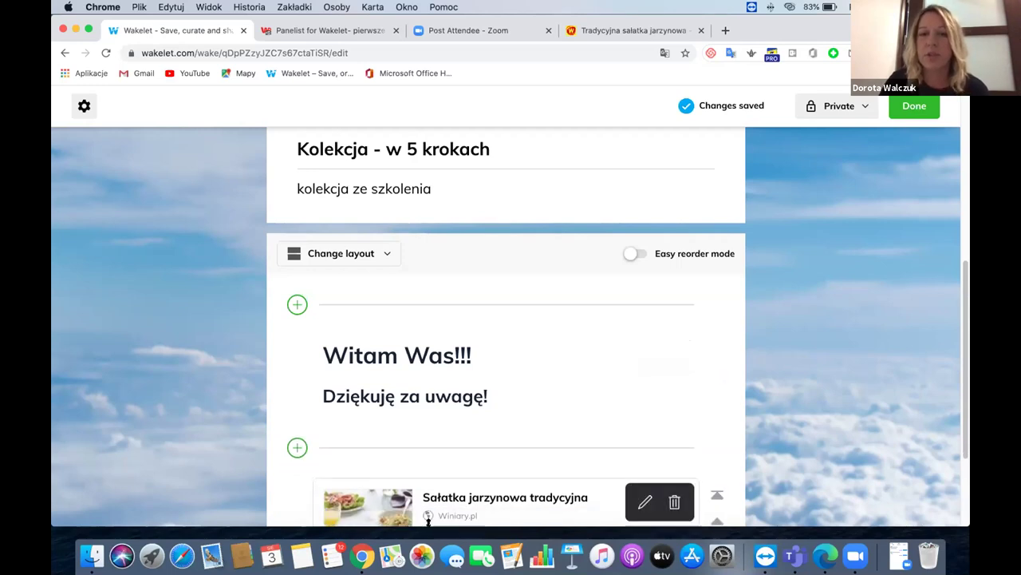
mouse_move(618, 364)
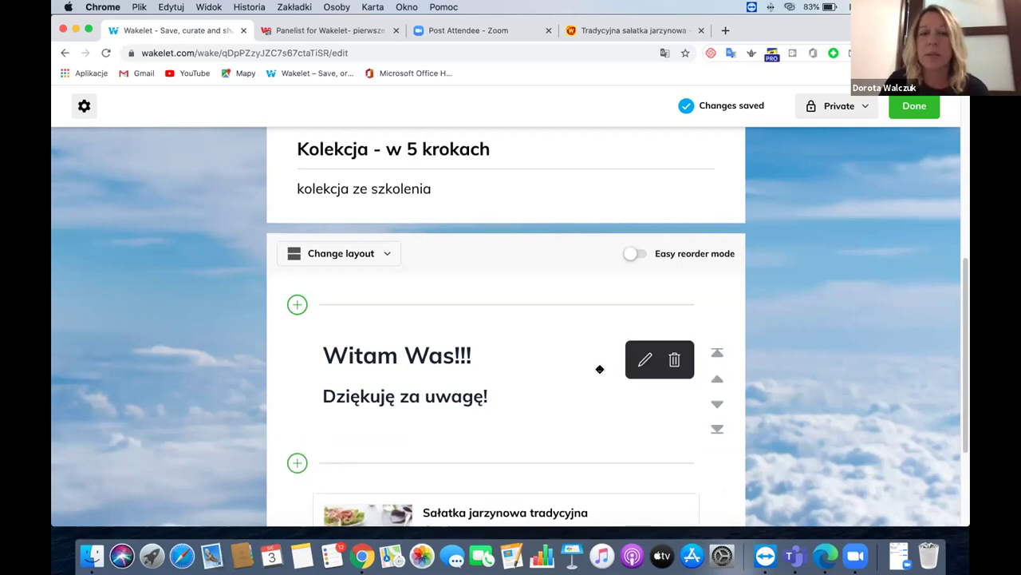
left_click(716, 385)
left_click(715, 405)
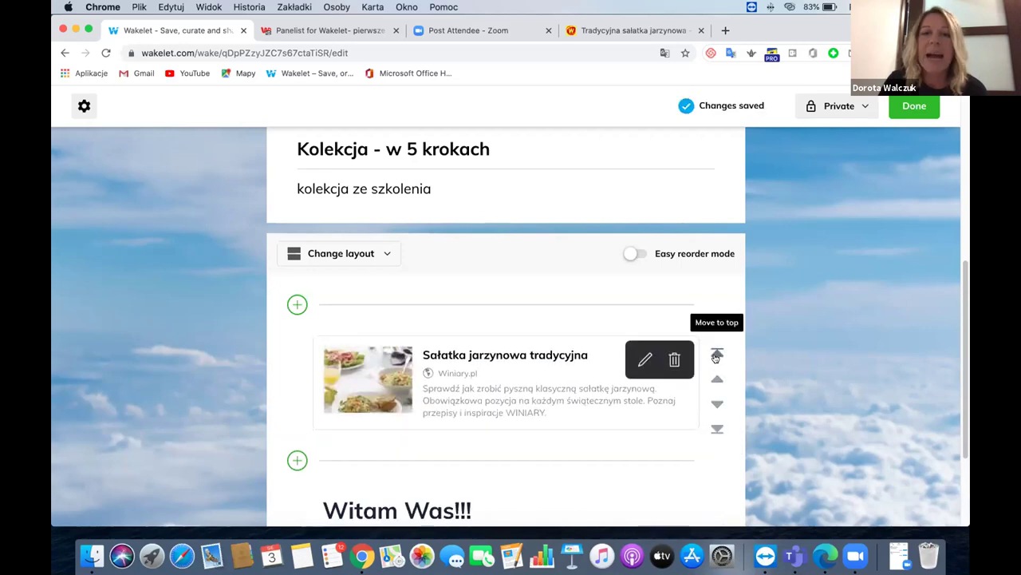
Step: Use Easy reorder mode to place the "Witam Was!!!" text item back above the recipe link, and turn the mode off
left_click(646, 252)
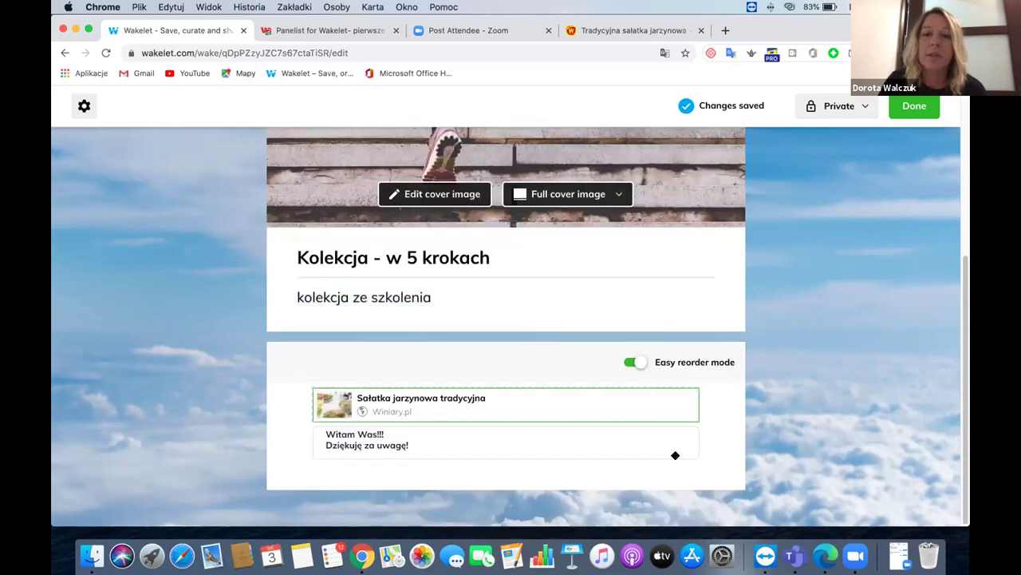
left_click_drag(675, 458, 679, 405)
left_click(632, 363)
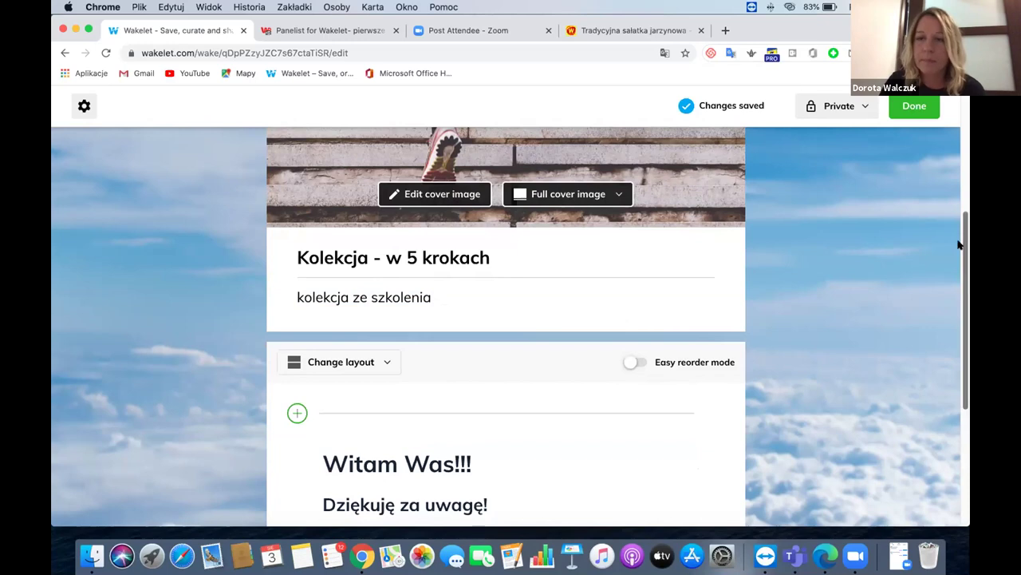
Step: Reopen the "Witam Was!!!" text item and insert a link to the Winiary salad recipe page before its first line, using the address copied from that page
scroll(956, 306, "down", 3)
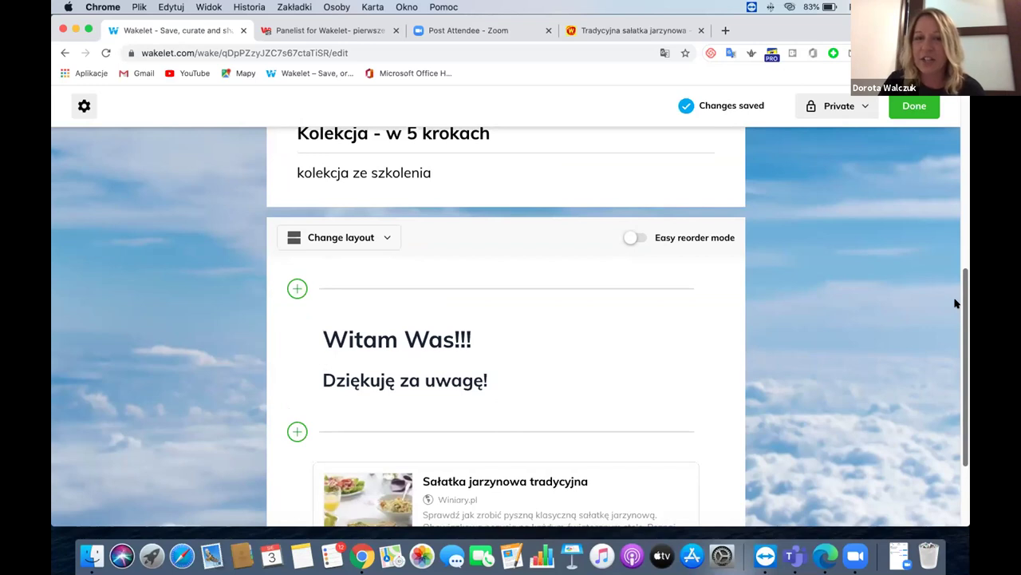
scroll(957, 306, "down", 1)
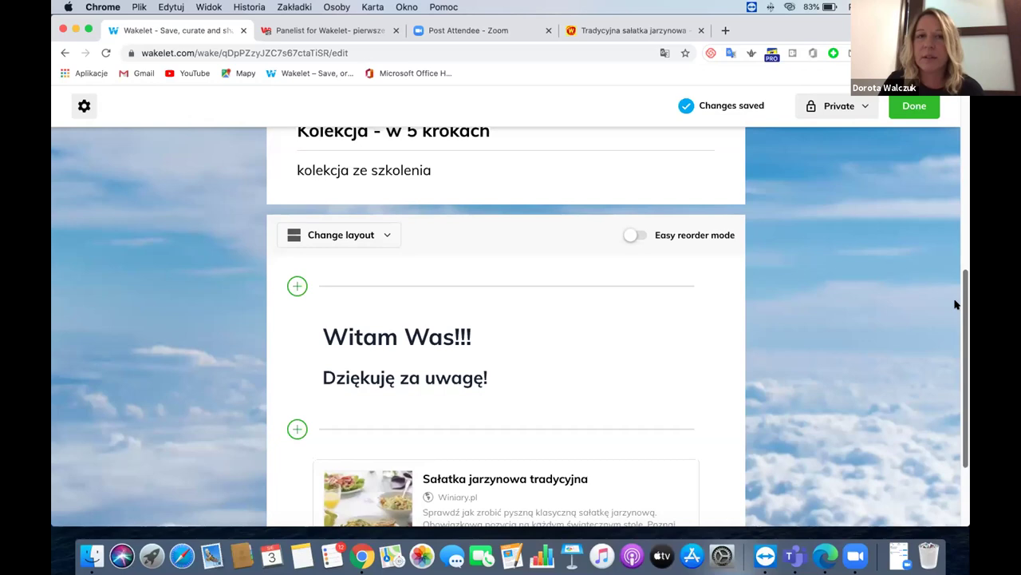
scroll(946, 328, "down", 3)
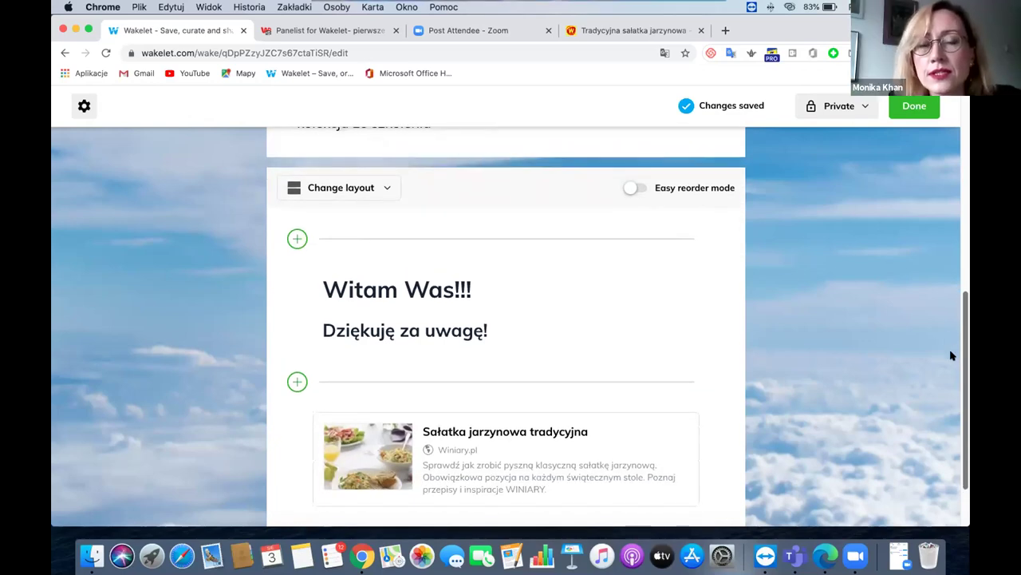
scroll(952, 356, "down", 5)
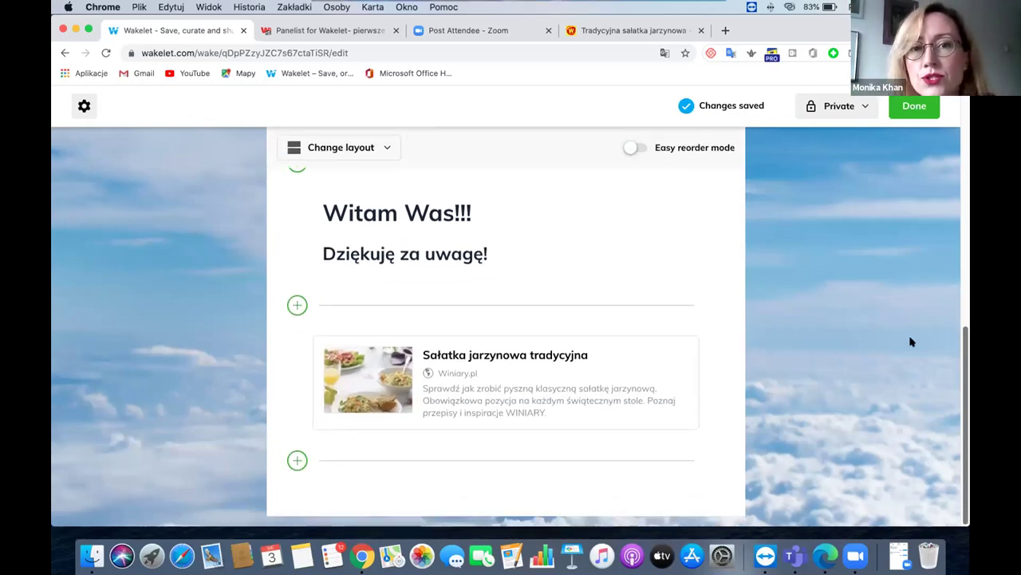
left_click(646, 263)
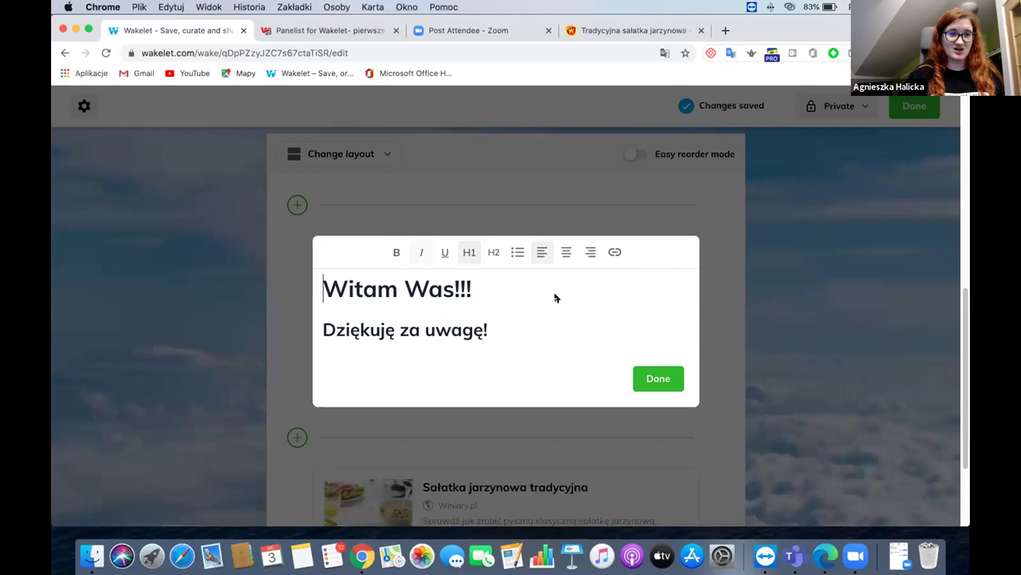
left_click(615, 253)
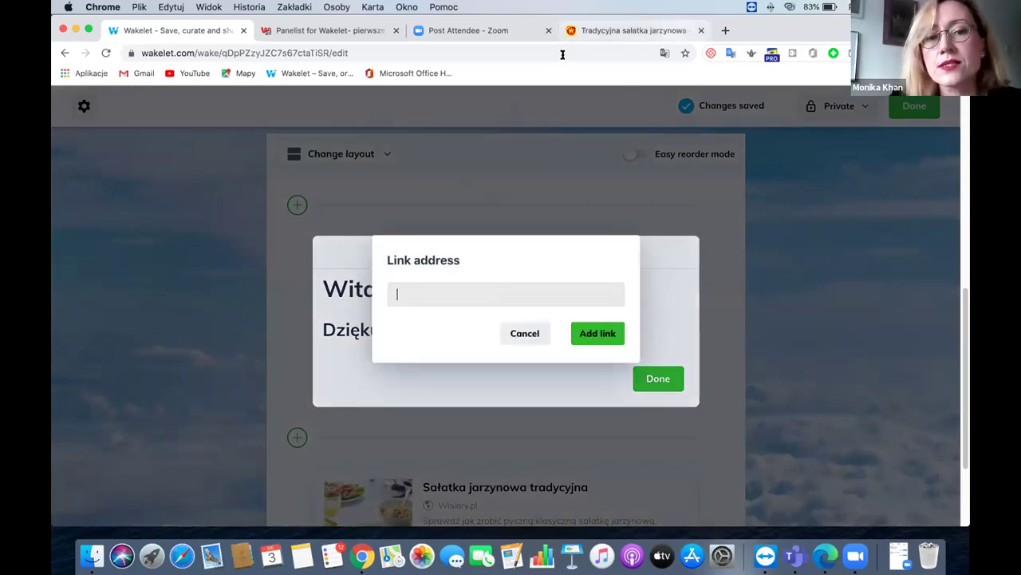
key("super+4")
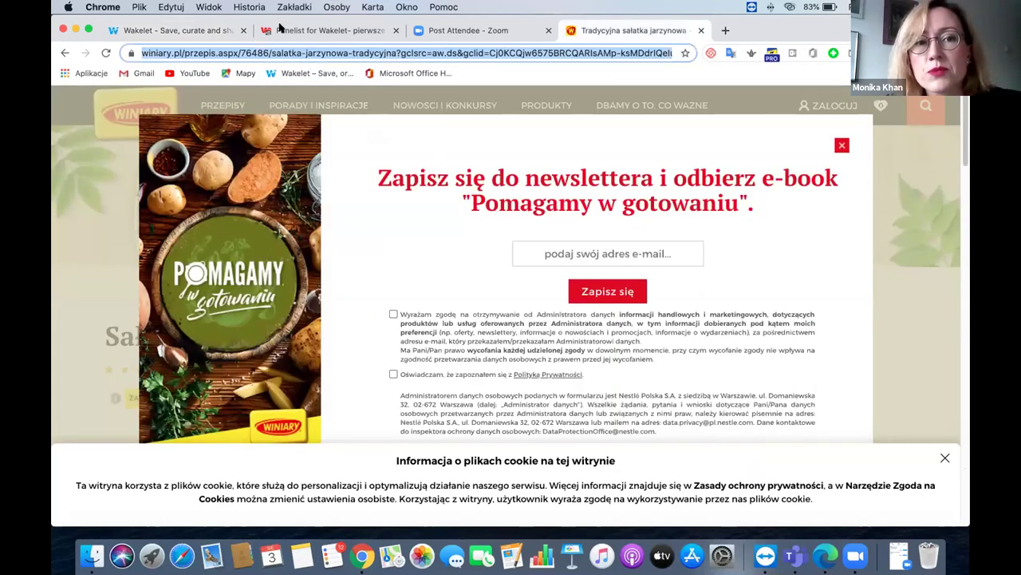
left_click(177, 30)
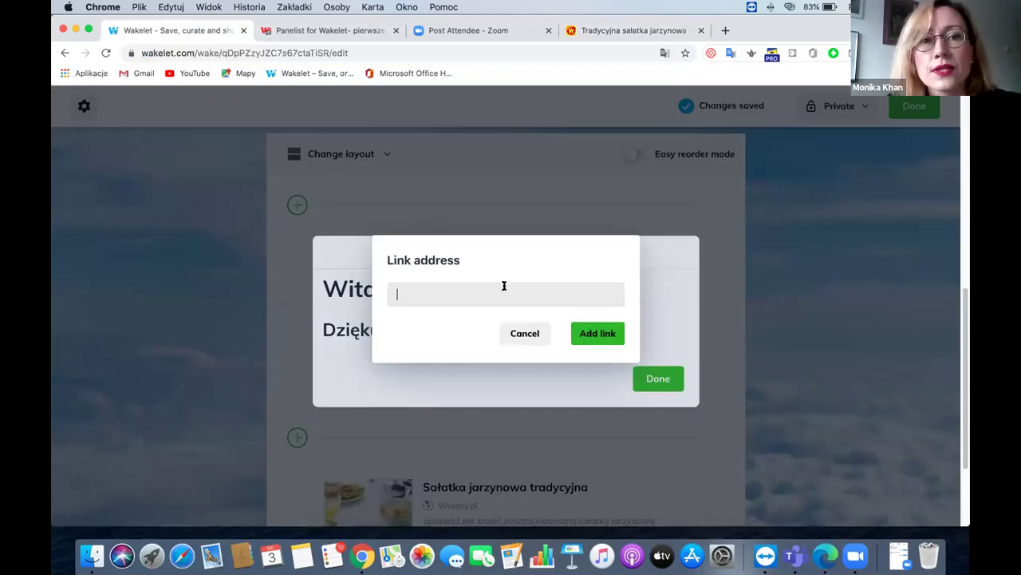
key("super+v")
left_click(594, 337)
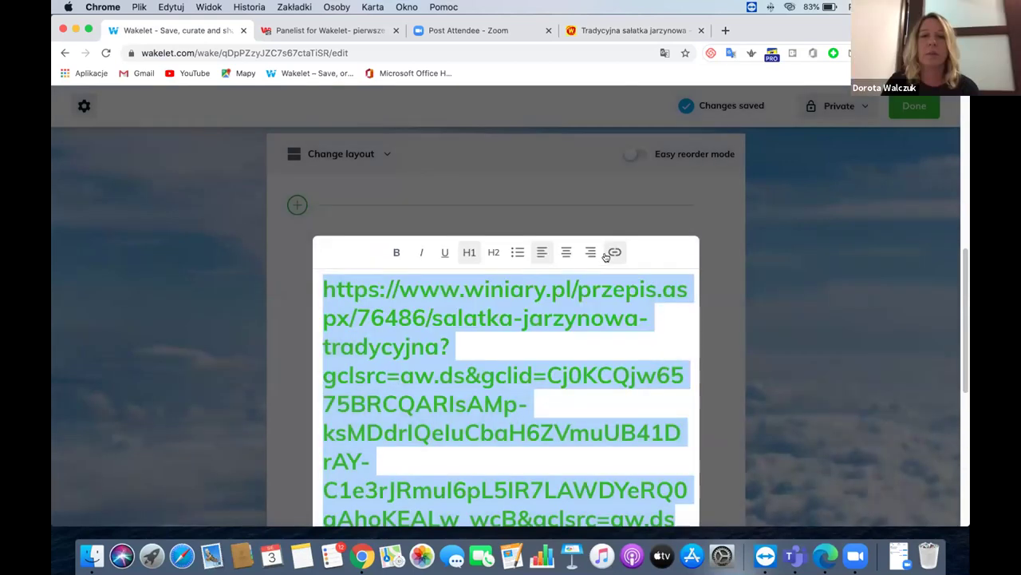
Step: Remove the hyperlink from the inserted recipe address and close the link address dialog
left_click(615, 252)
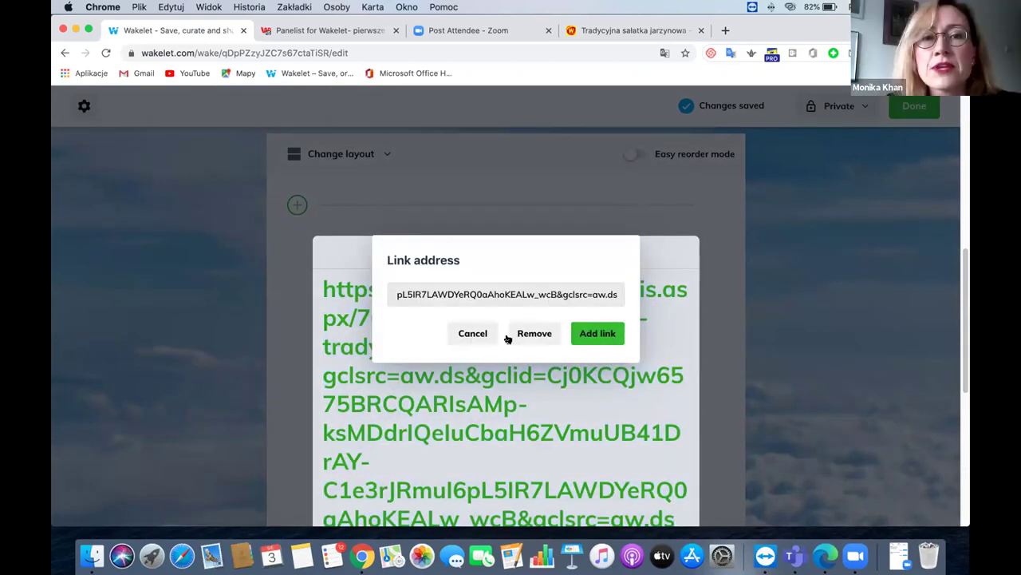
left_click(529, 334)
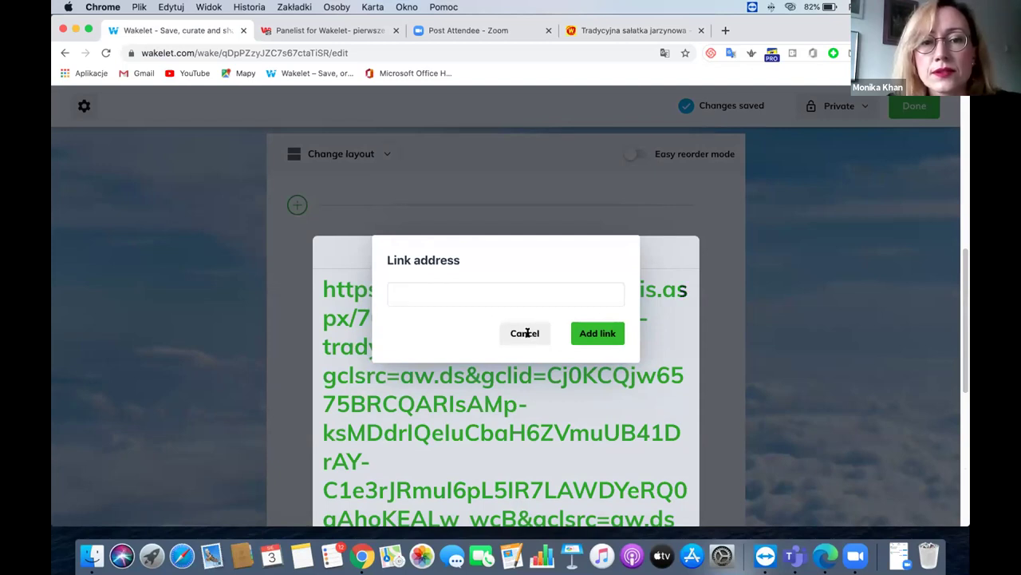
left_click(527, 333)
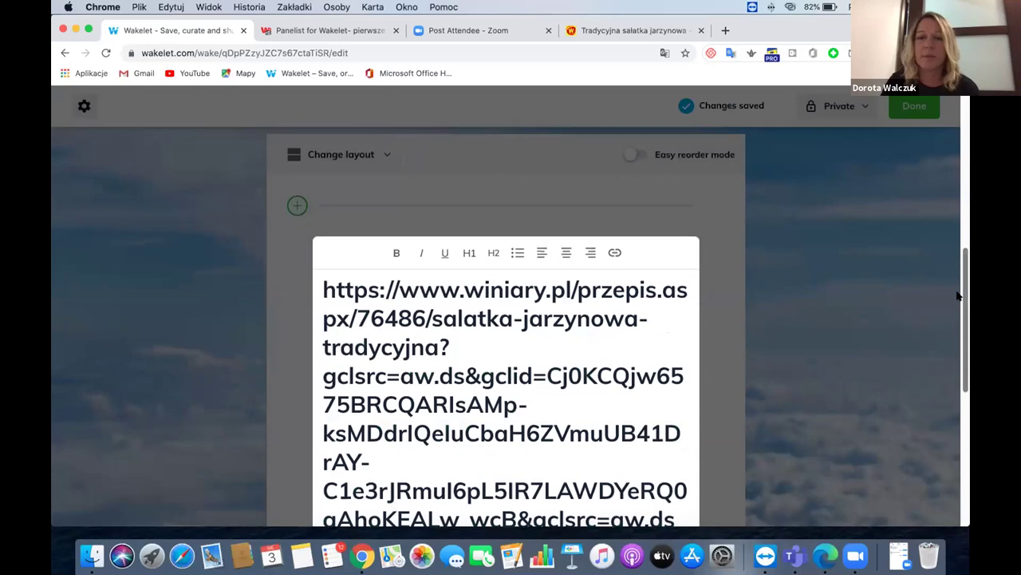
Step: Finish editing the "Witam Was!!!" text item and delete it from the collection
scroll(958, 296, "down", 3)
left_click(659, 431)
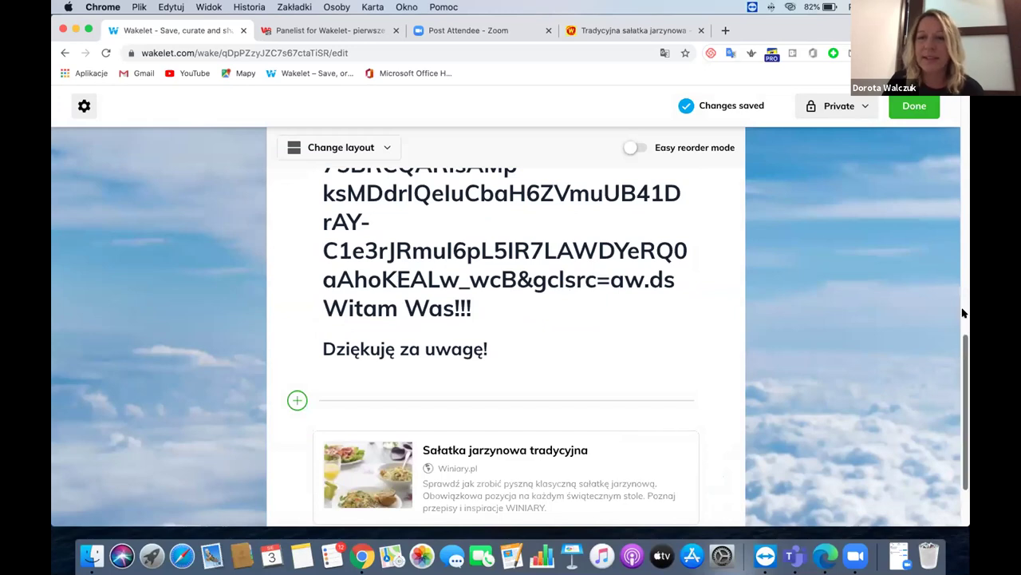
scroll(963, 313, "up", 3)
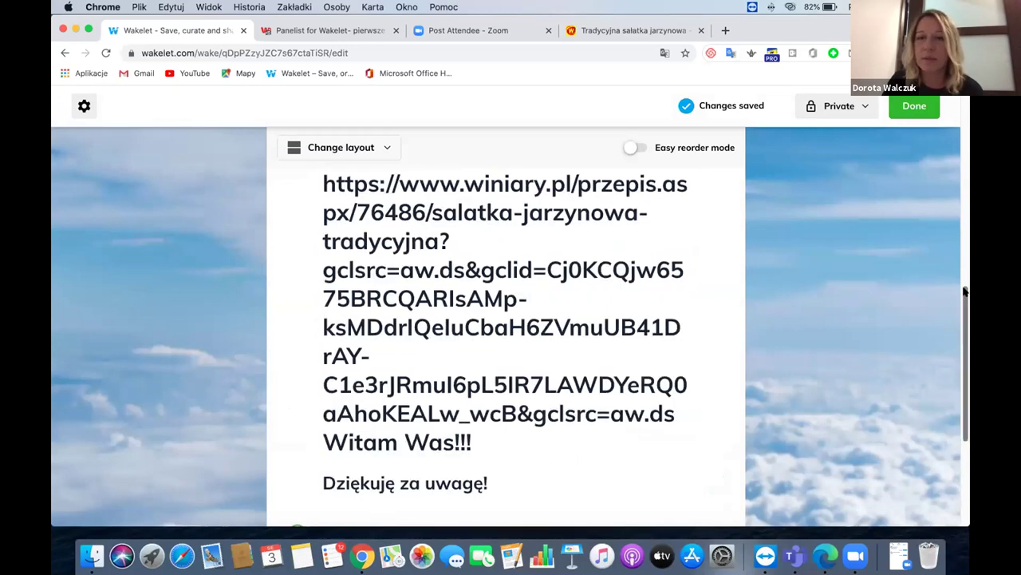
scroll(963, 294, "up", 3)
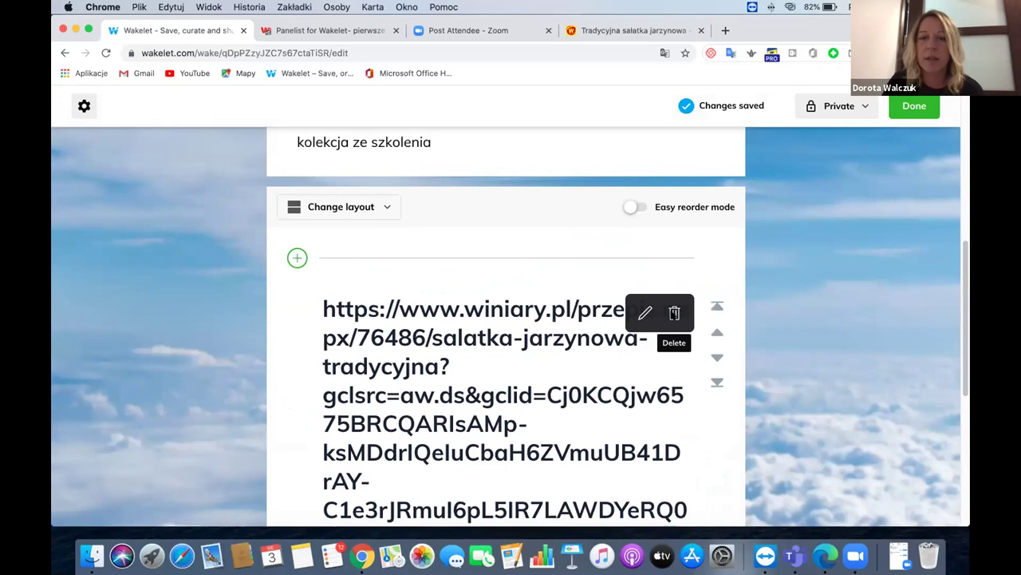
left_click(674, 313)
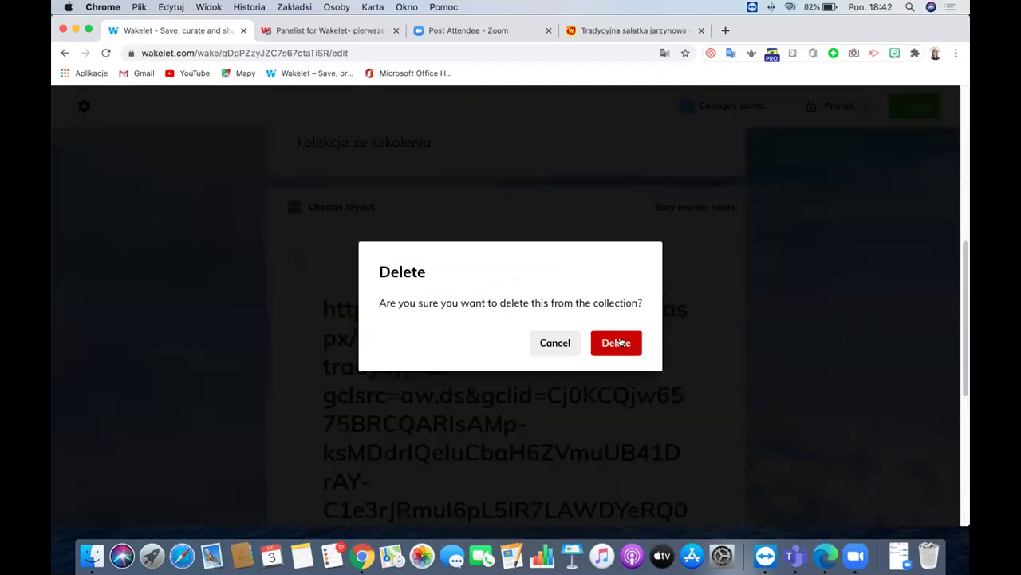
left_click(616, 342)
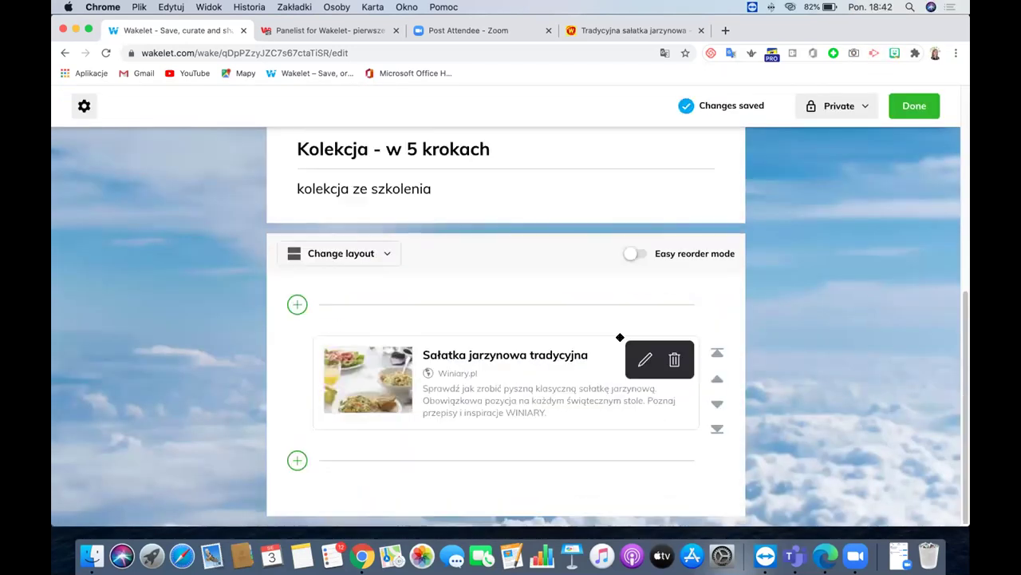
Step: Add a new text item reading "Witam!!!" above the recipe link
left_click(296, 306)
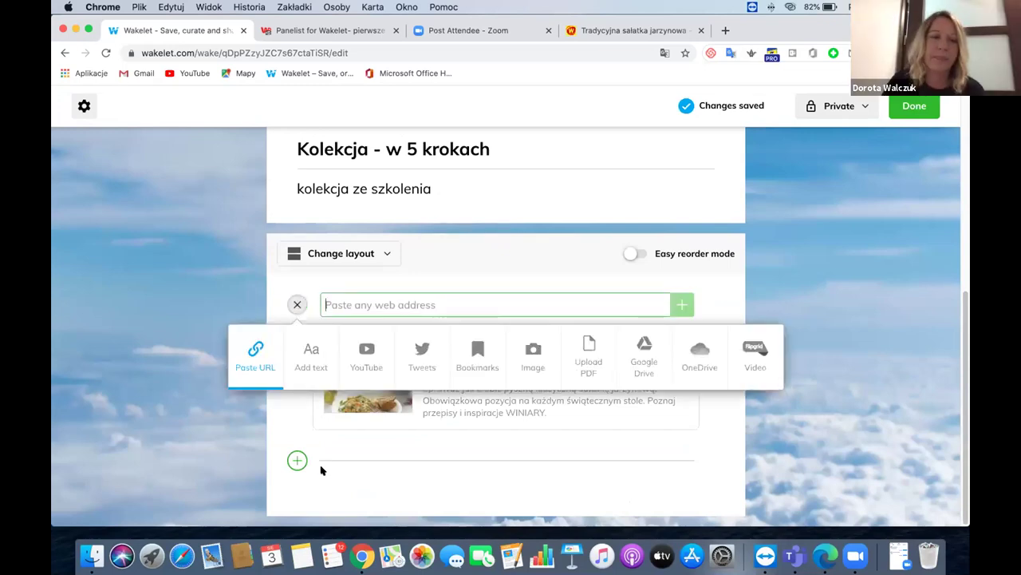
left_click(315, 360)
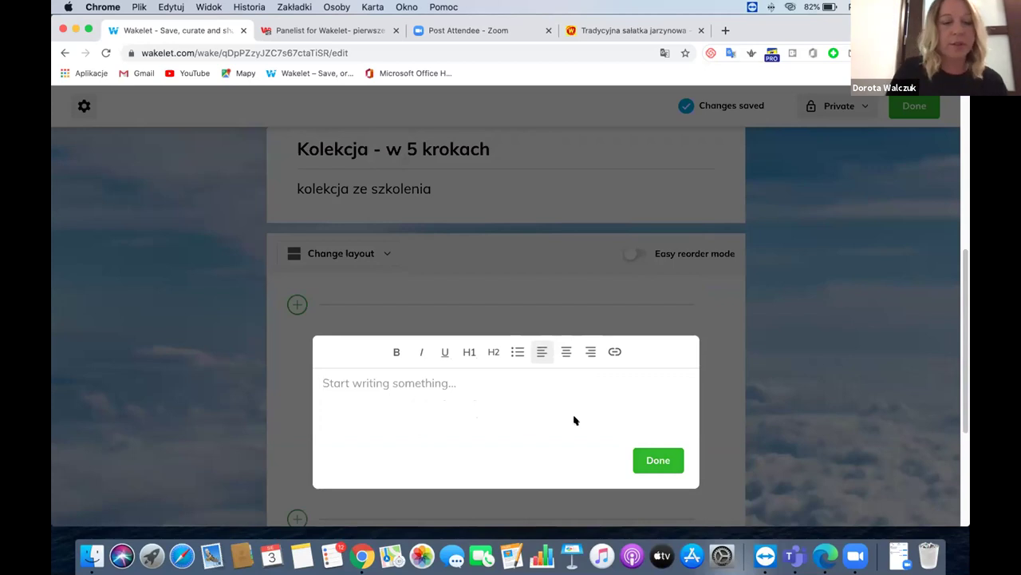
type("Witam!!!")
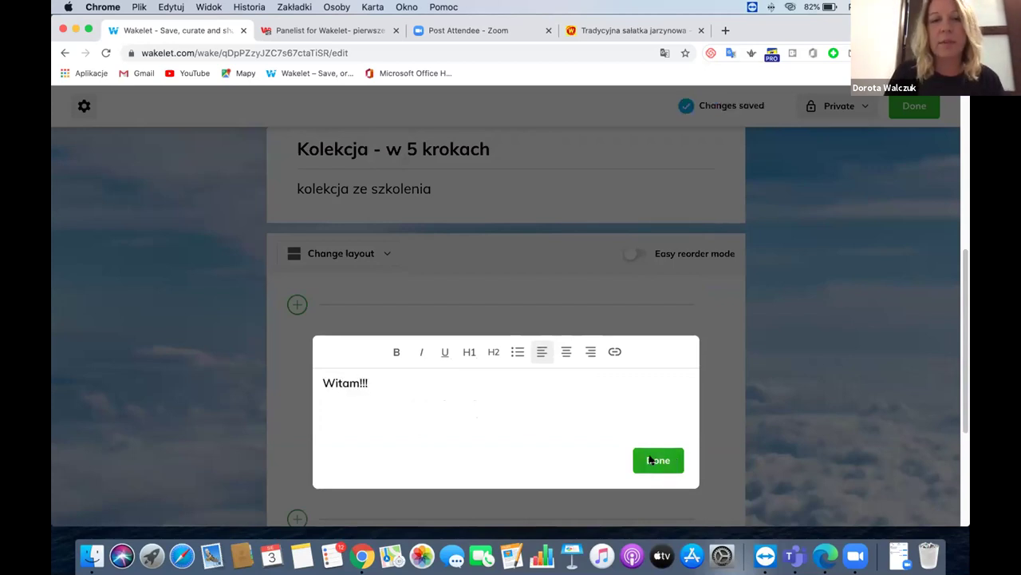
left_click(651, 460)
Step: Add a new text item reading "Czesc" above the "Witam!!!" item
left_click(296, 304)
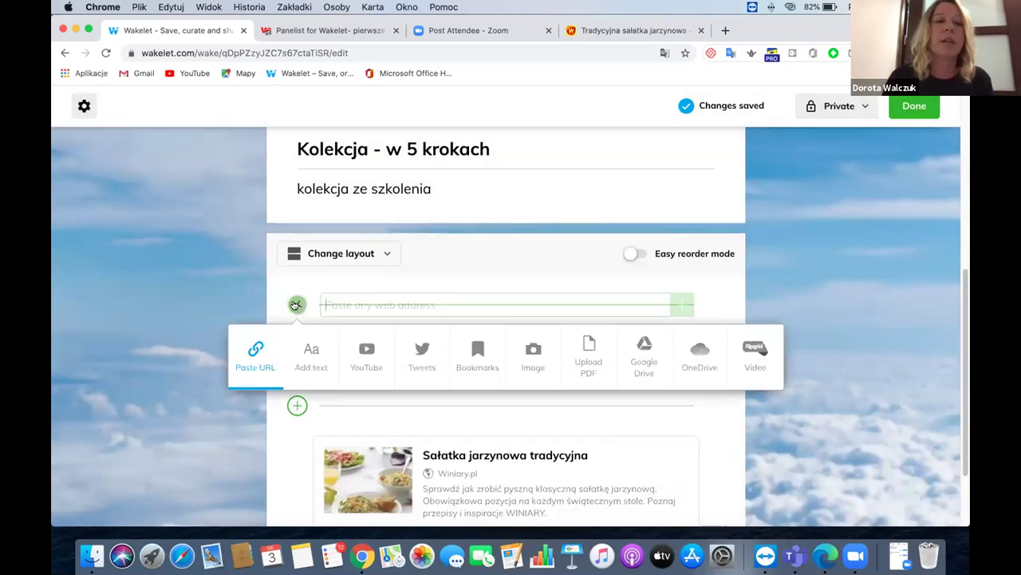
left_click(311, 355)
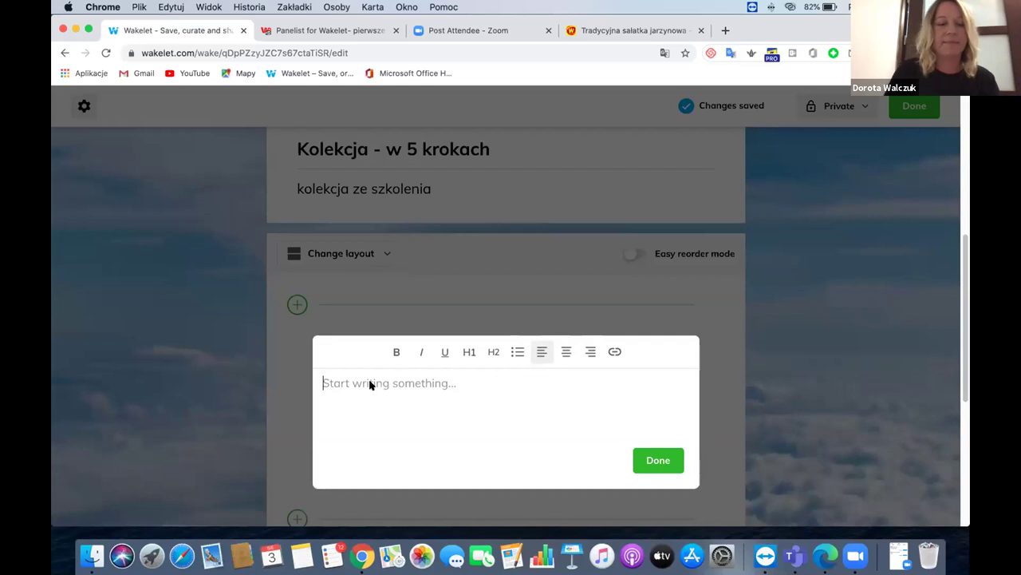
type("Czesc")
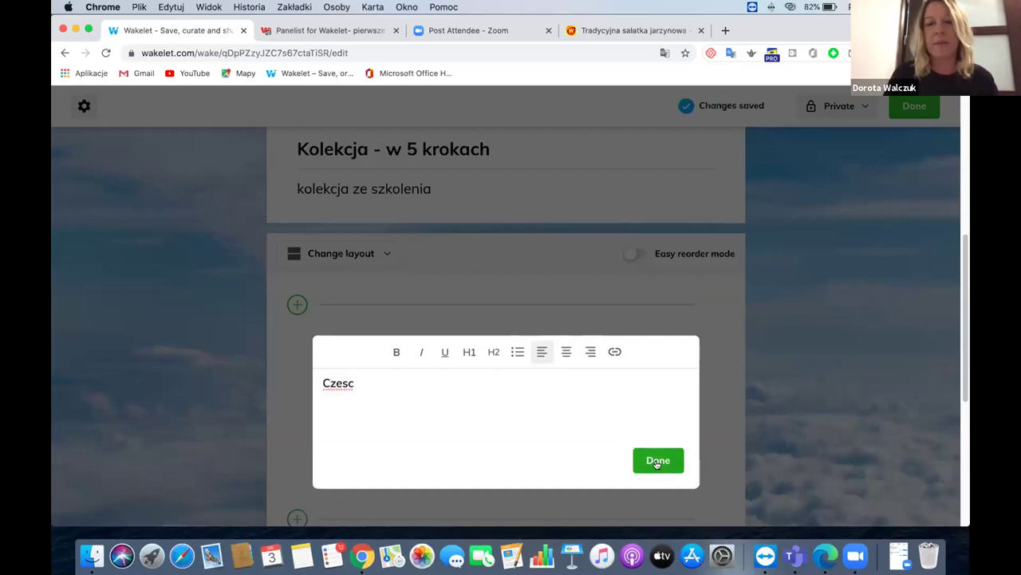
left_click(659, 459)
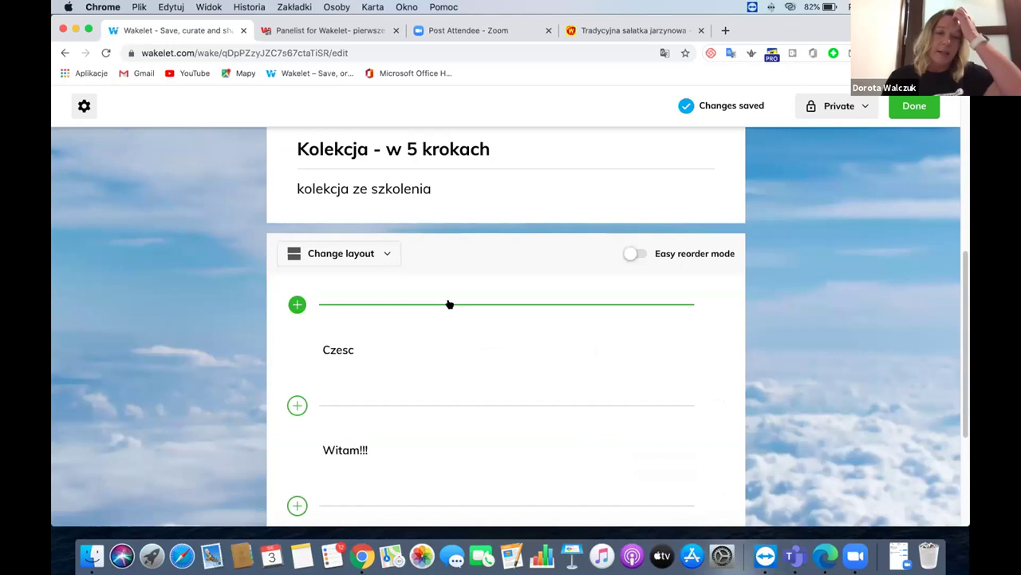
Step: Start a new text item above "Czesc" and insert a link using the address of the Winiary salad recipe page
left_click(297, 304)
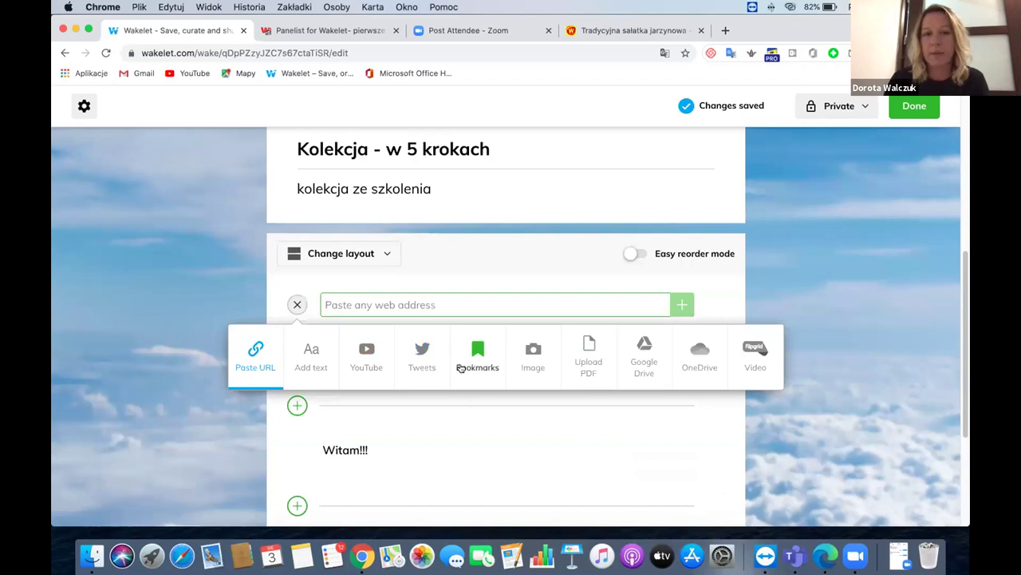
left_click(533, 359)
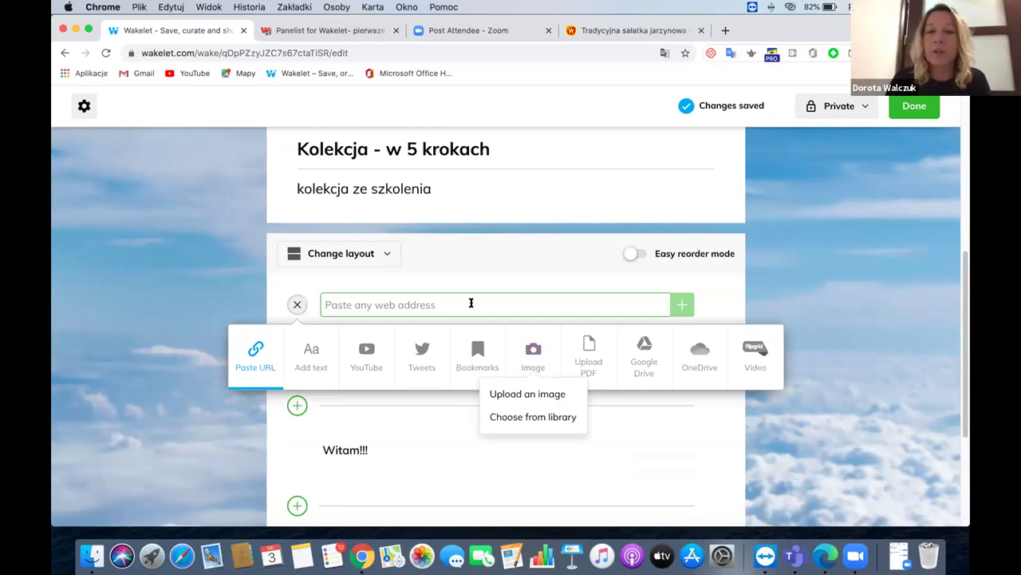
left_click(312, 357)
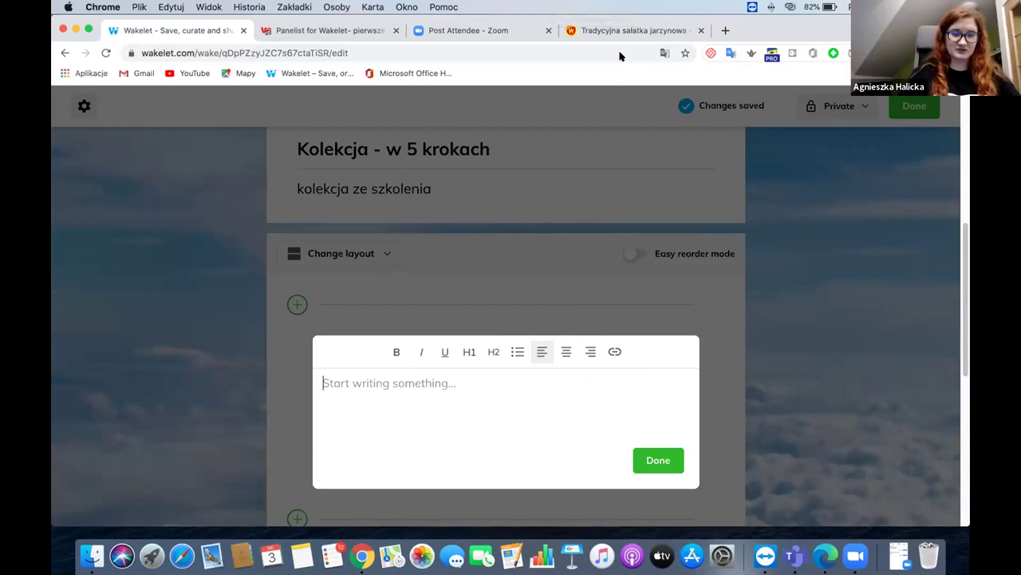
key("super+4")
left_click(332, 51)
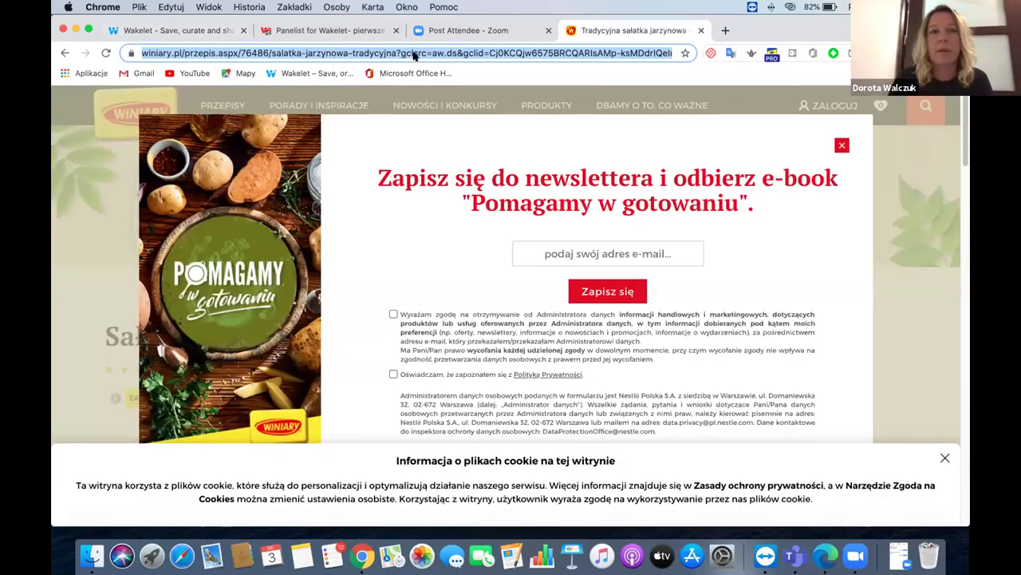
left_click(198, 31)
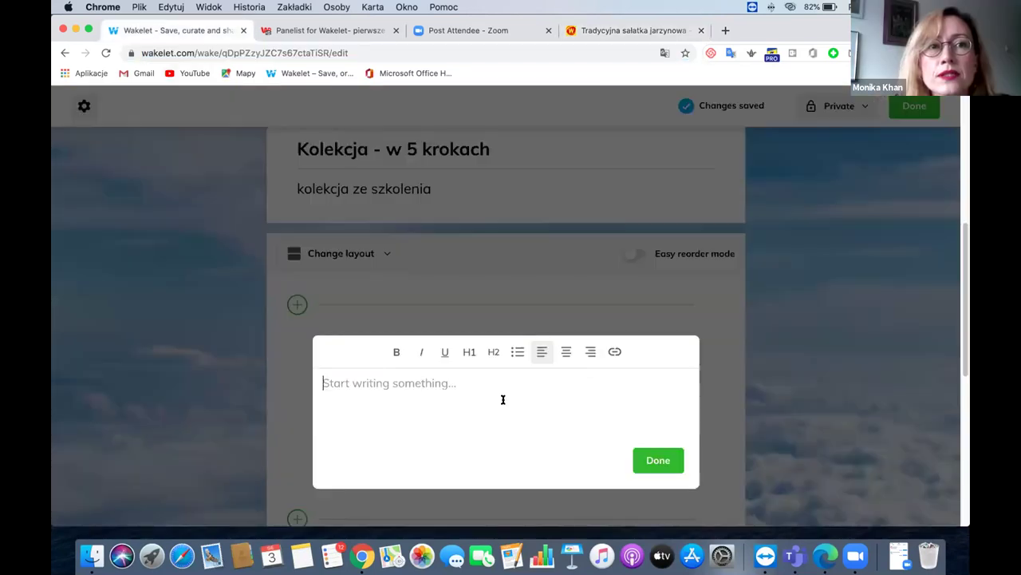
left_click(613, 354)
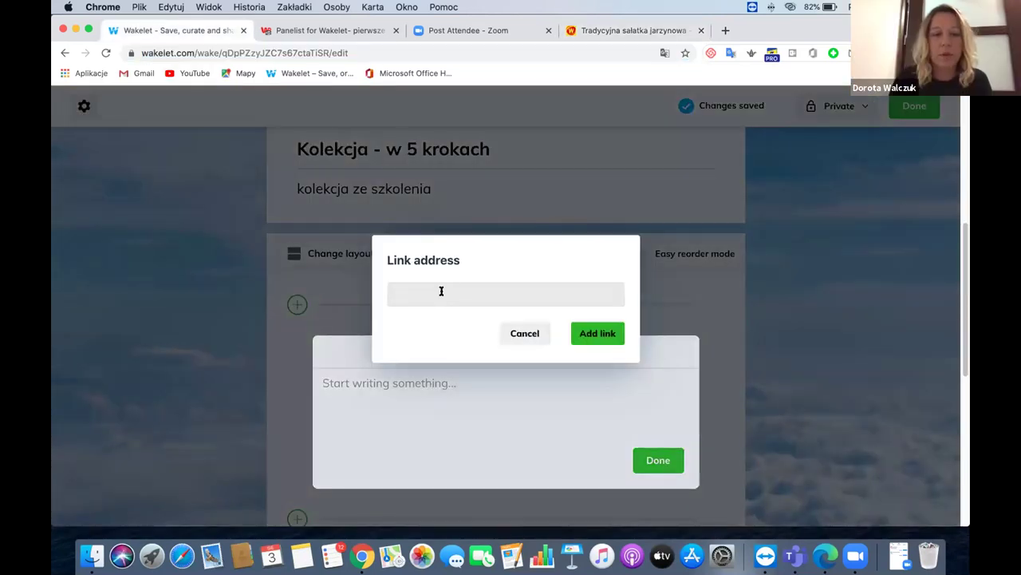
key("super+v")
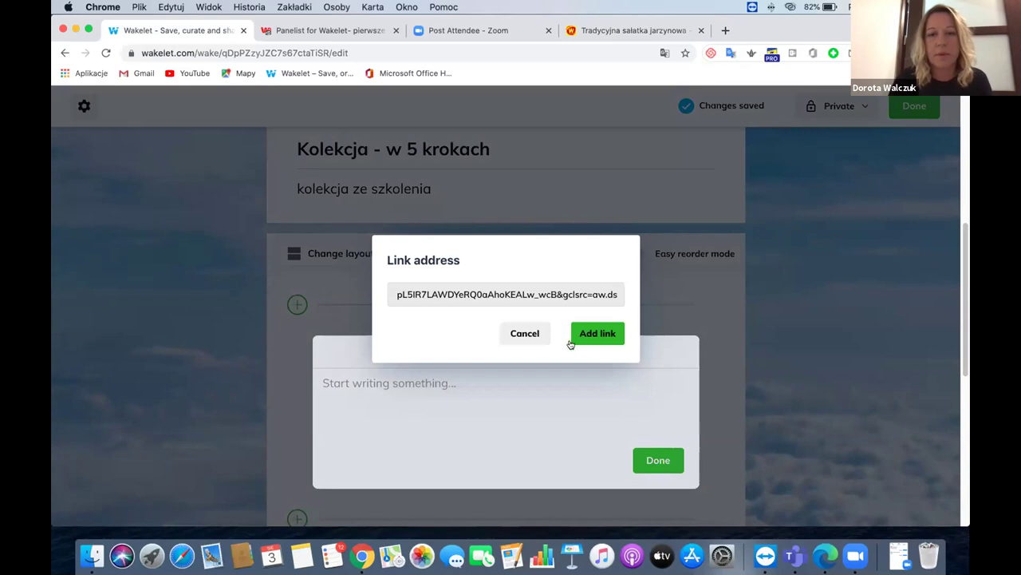
left_click(581, 337)
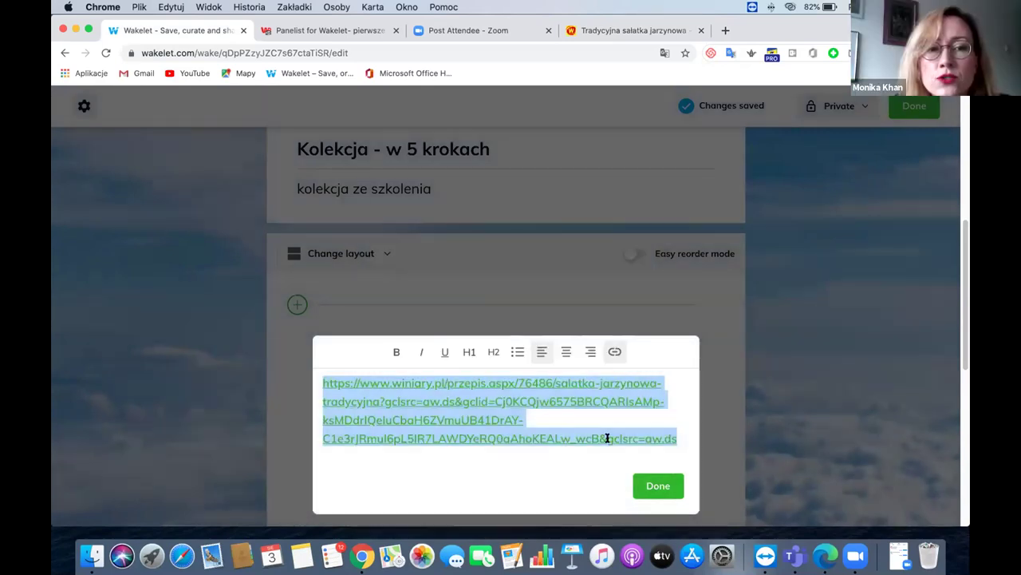
Step: Finish editing the text item holding the recipe link and delete it from the collection
left_click(650, 486)
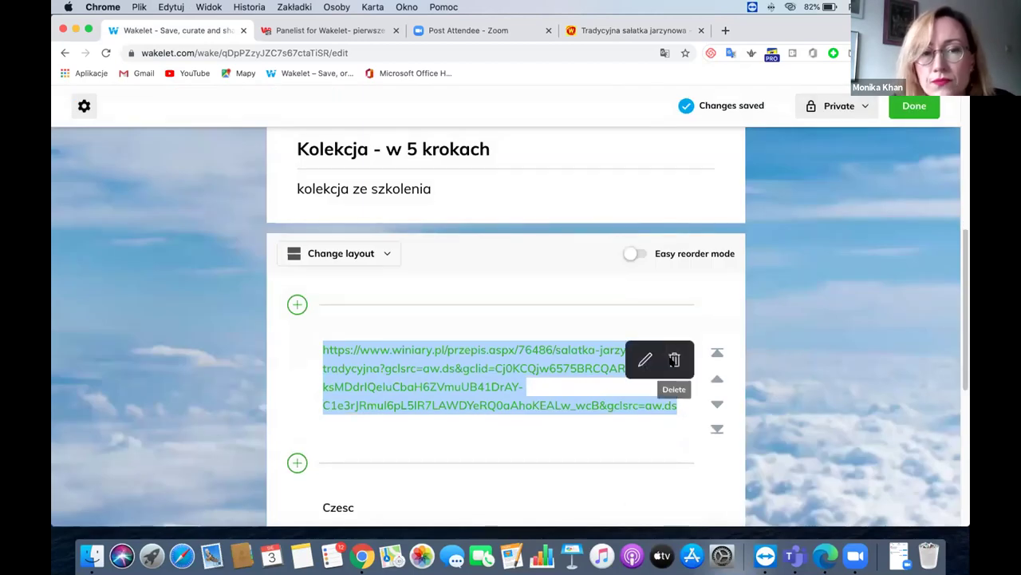
left_click(675, 360)
left_click(606, 343)
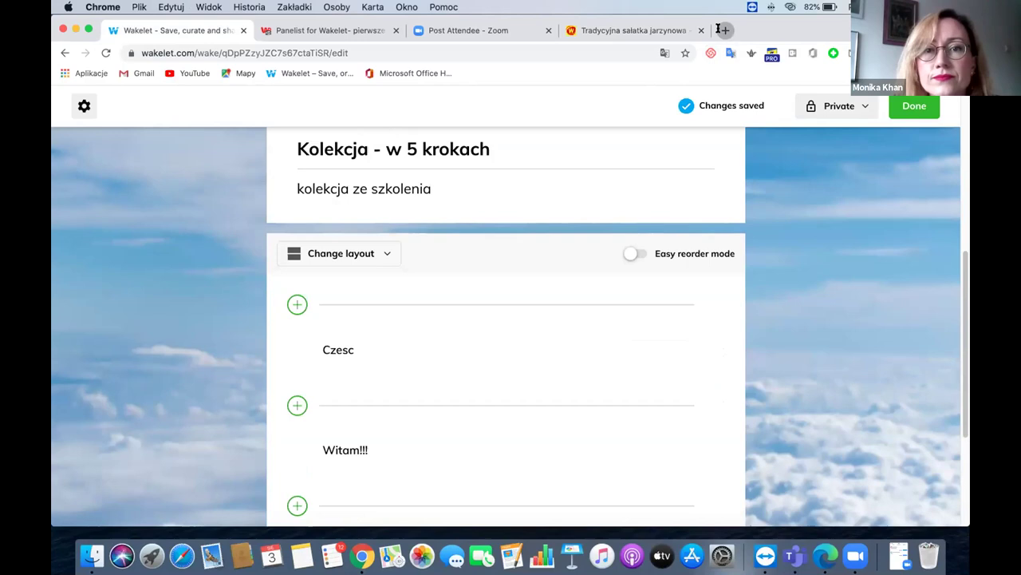
left_click(723, 29)
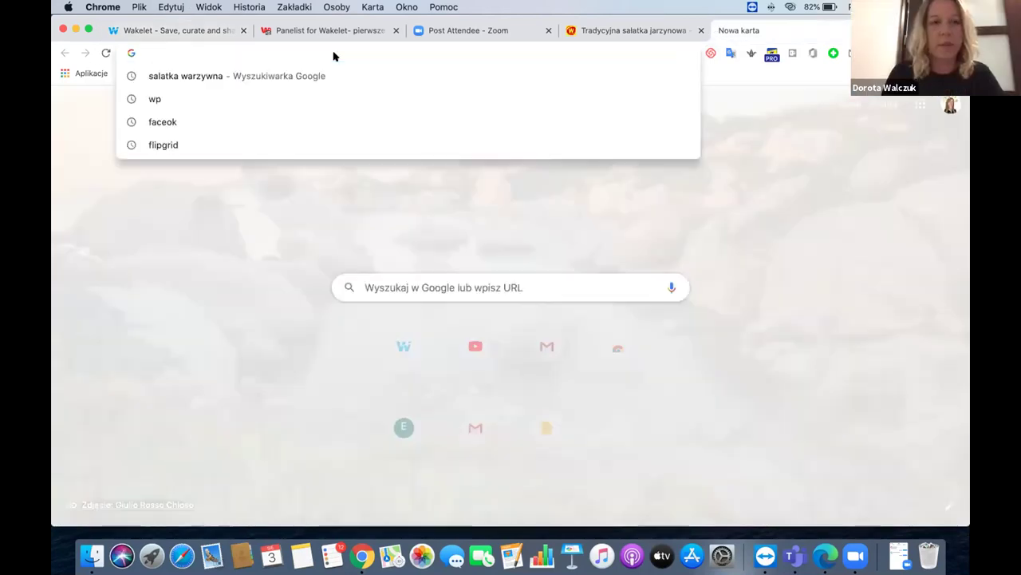
type("sp")
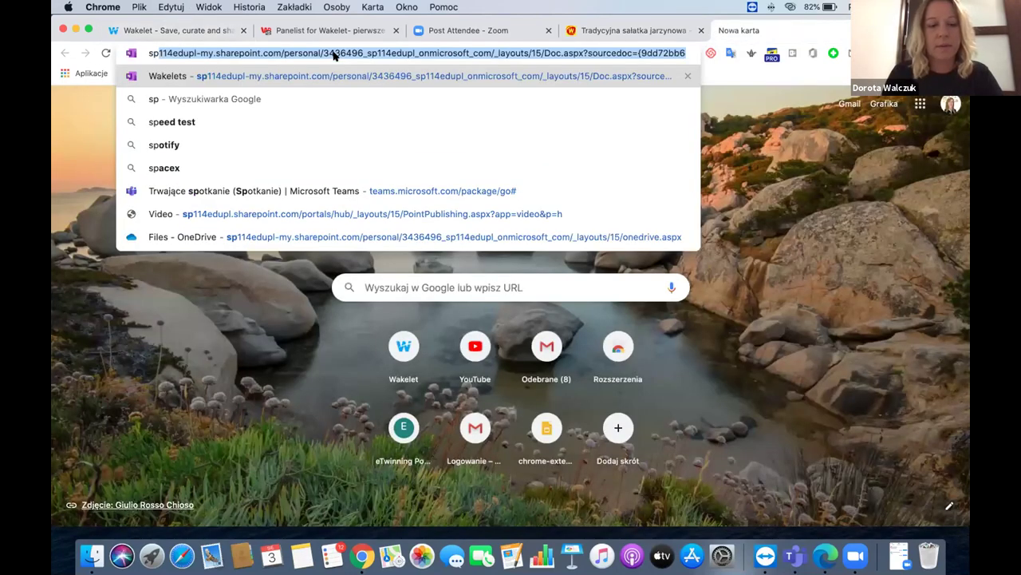
type("114")
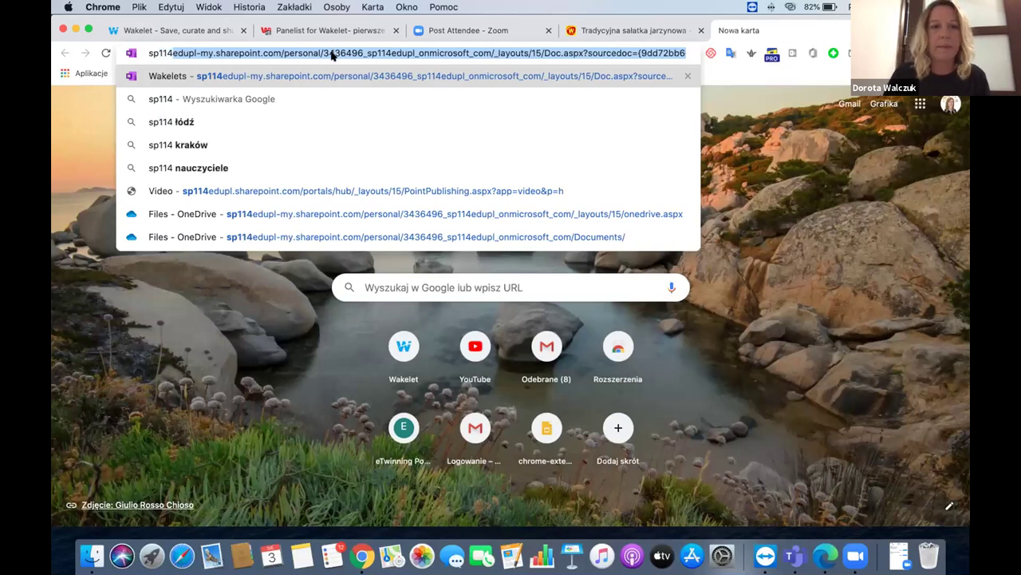
key("Return")
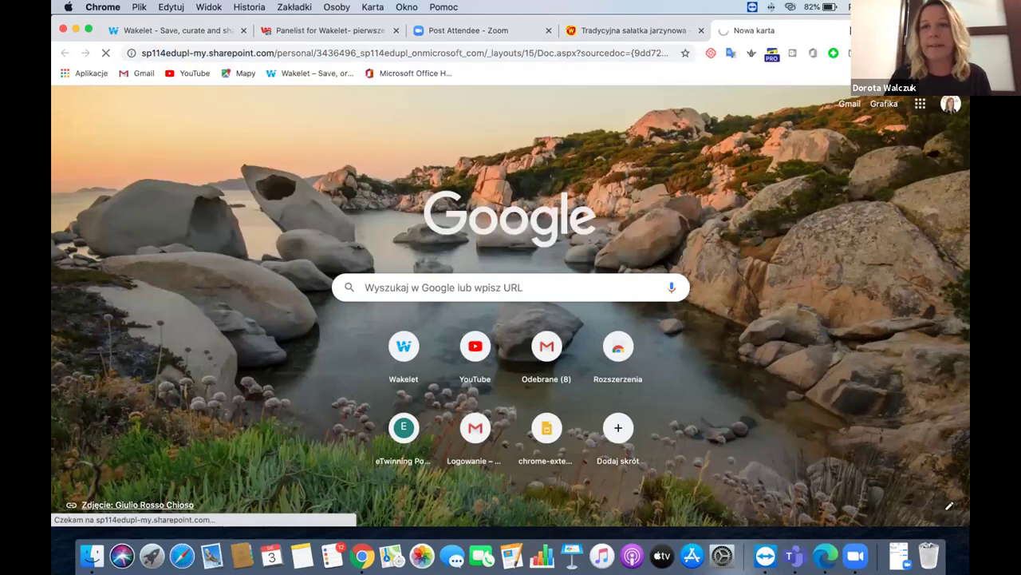
key("super+w")
left_click(600, 29)
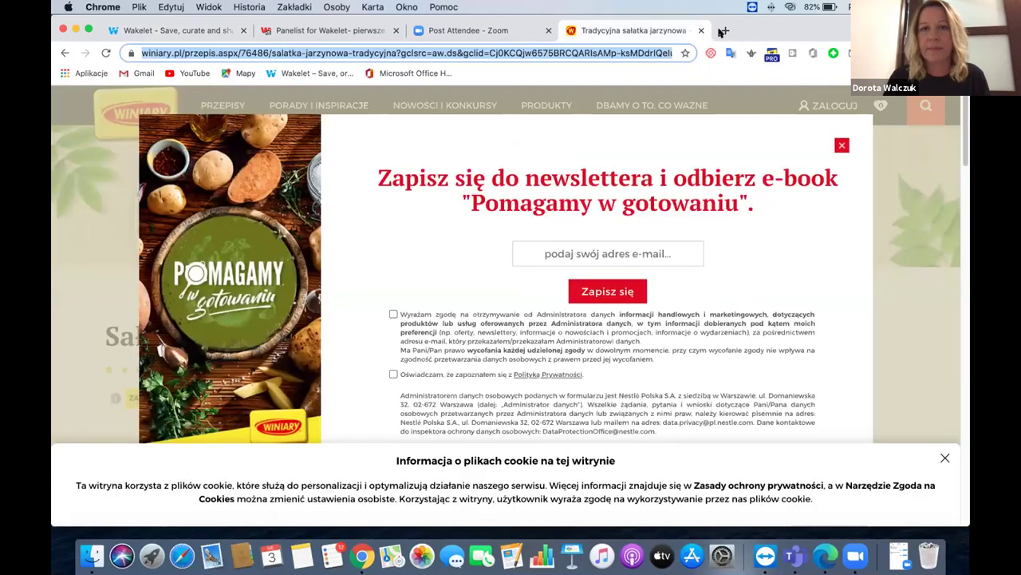
left_click(726, 31)
left_click(303, 56)
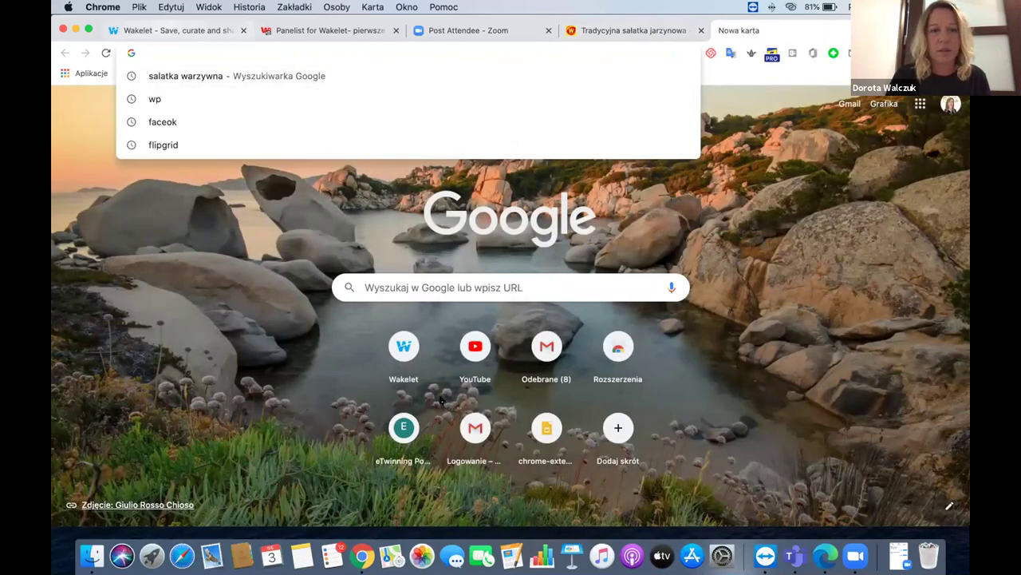
Step: Start a new item above "Czesc" and copy the Winiary salad recipe page's address, dismissing the newsletter pop-up there
key("super+1")
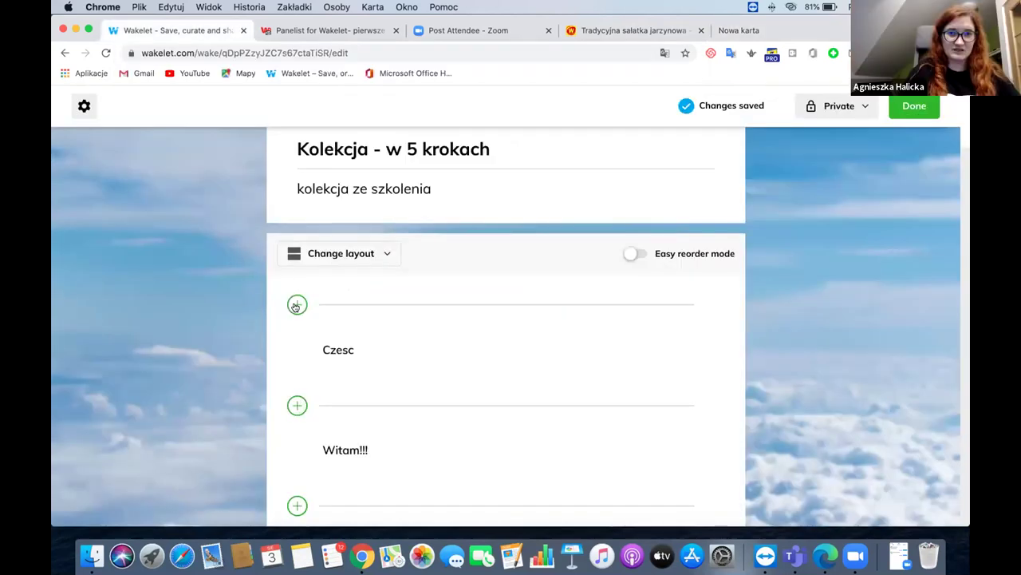
left_click(296, 306)
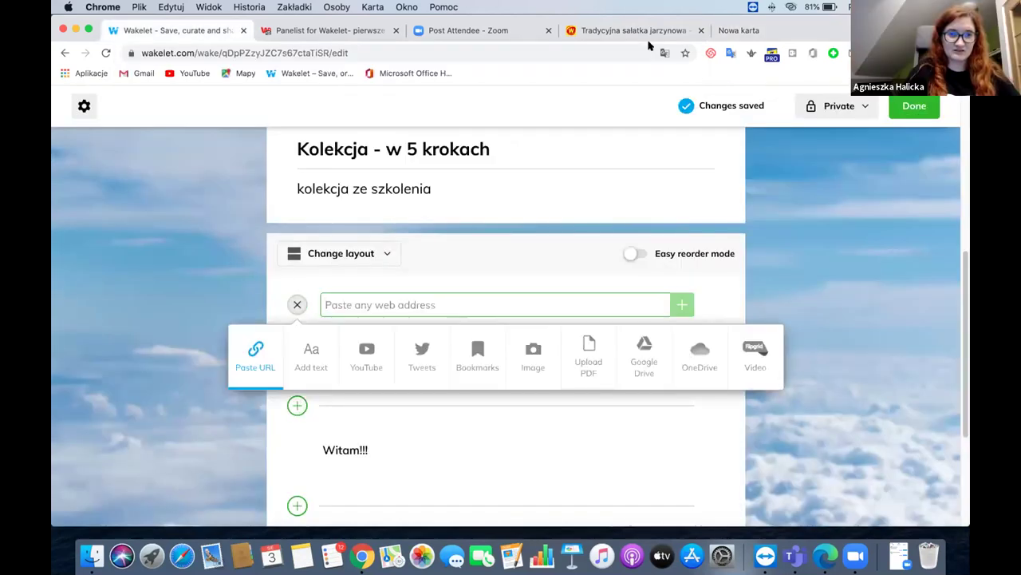
left_click(619, 30)
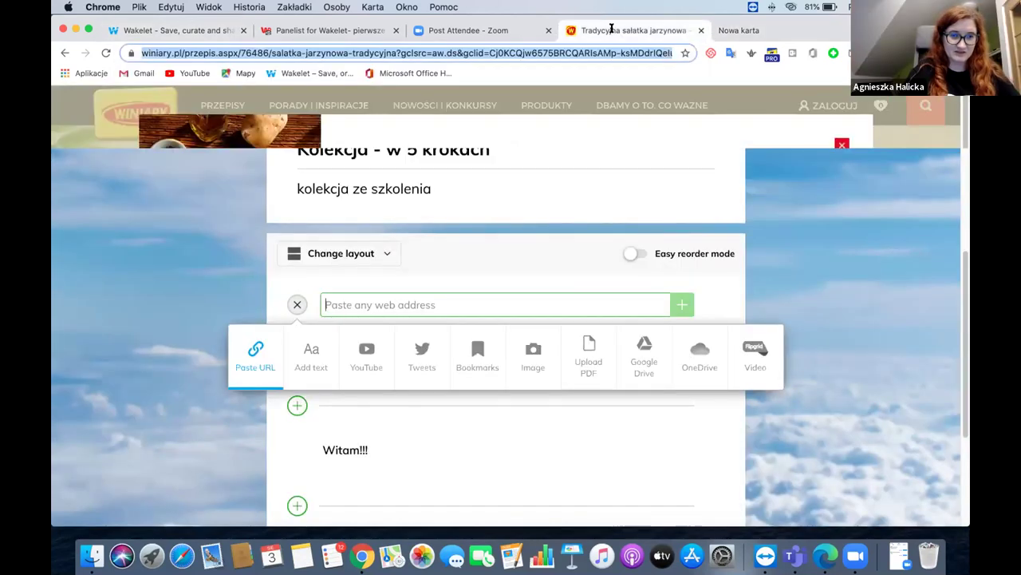
left_click(479, 52)
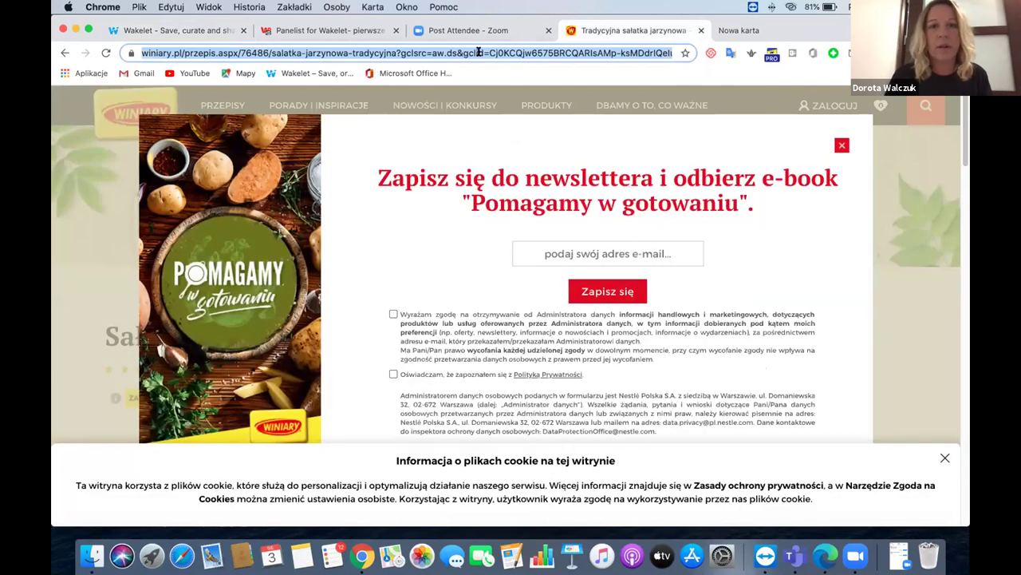
left_click(479, 53)
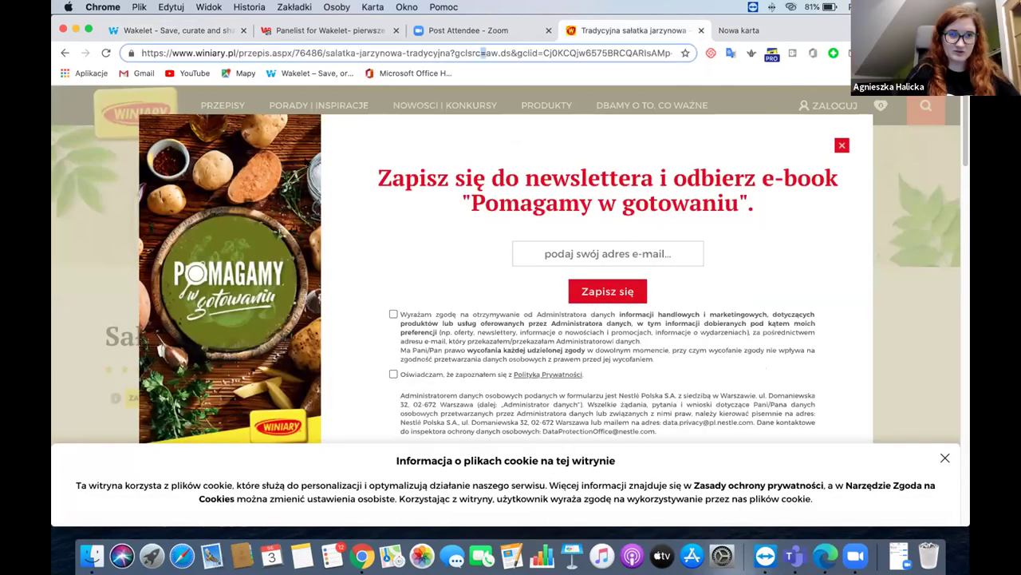
left_click(501, 257)
left_click(794, 347)
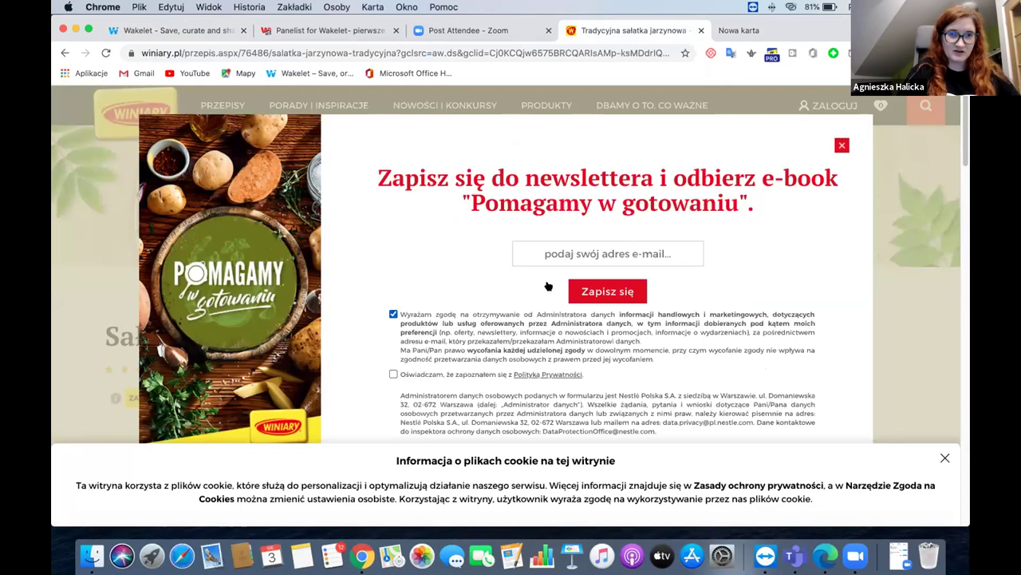
left_click(842, 146)
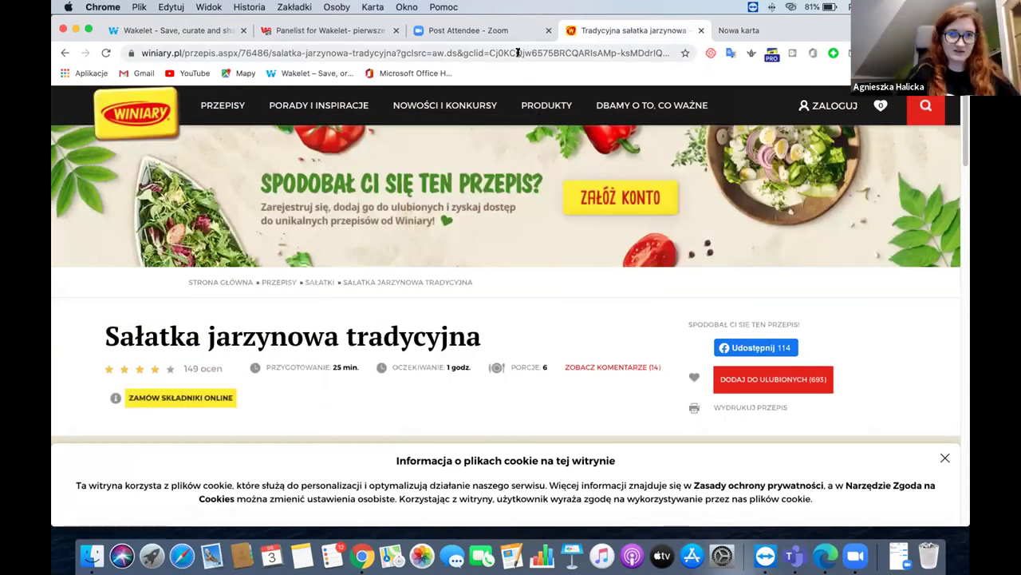
left_click(517, 53)
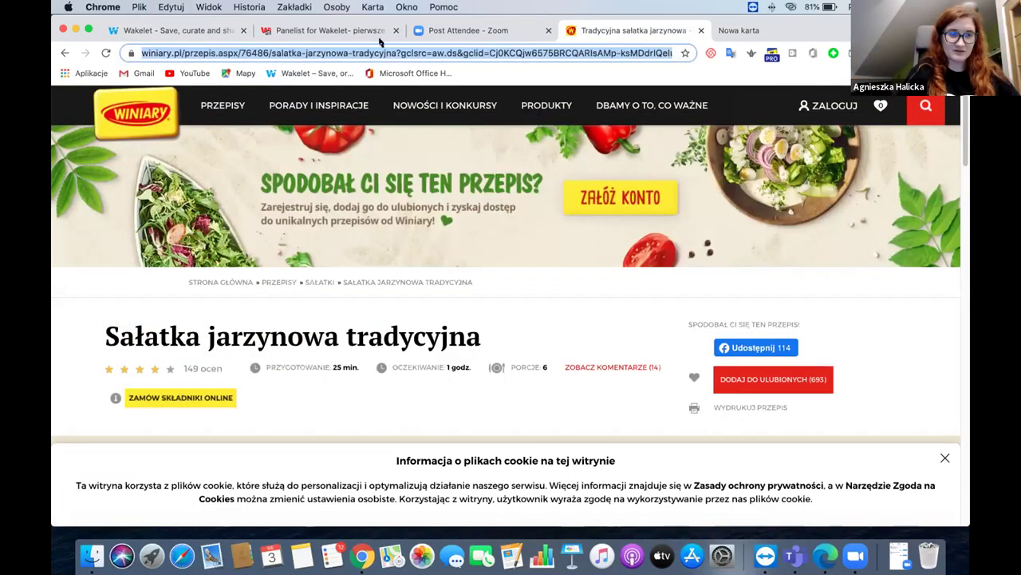
left_click(166, 30)
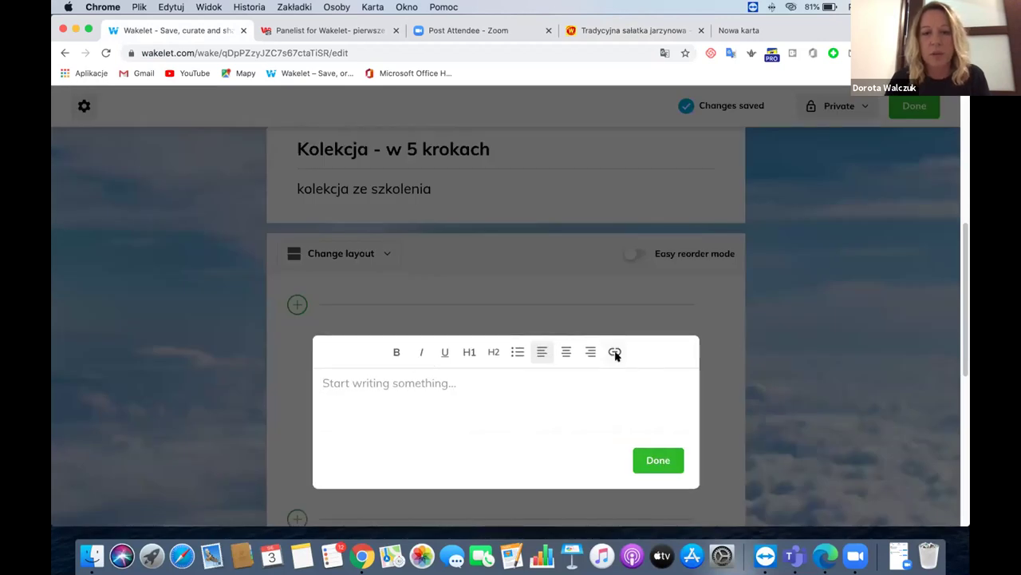
Step: Write "vhyg" in the new text item and hyperlink that word to the copied recipe address
left_click(614, 353)
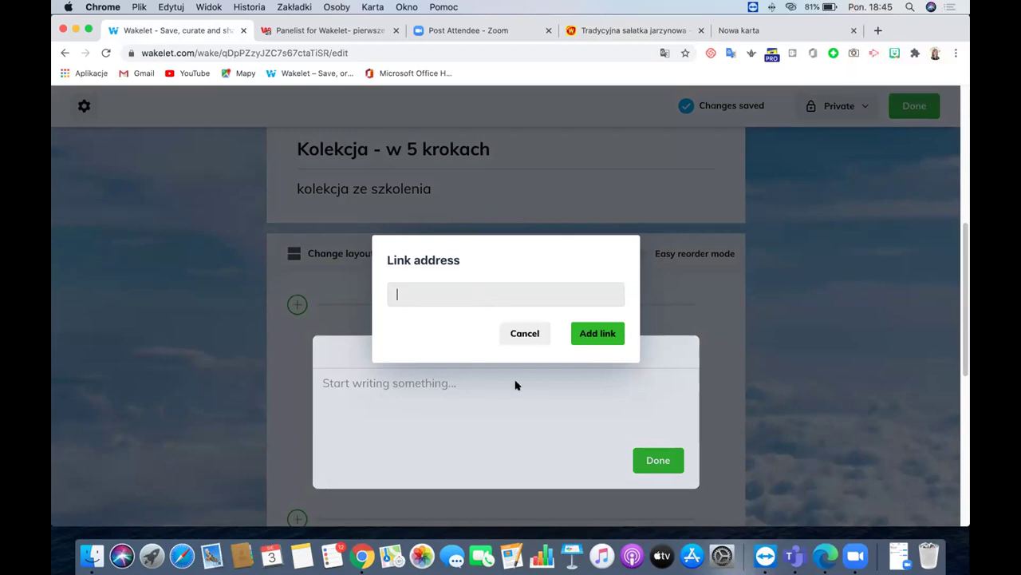
left_click(524, 335)
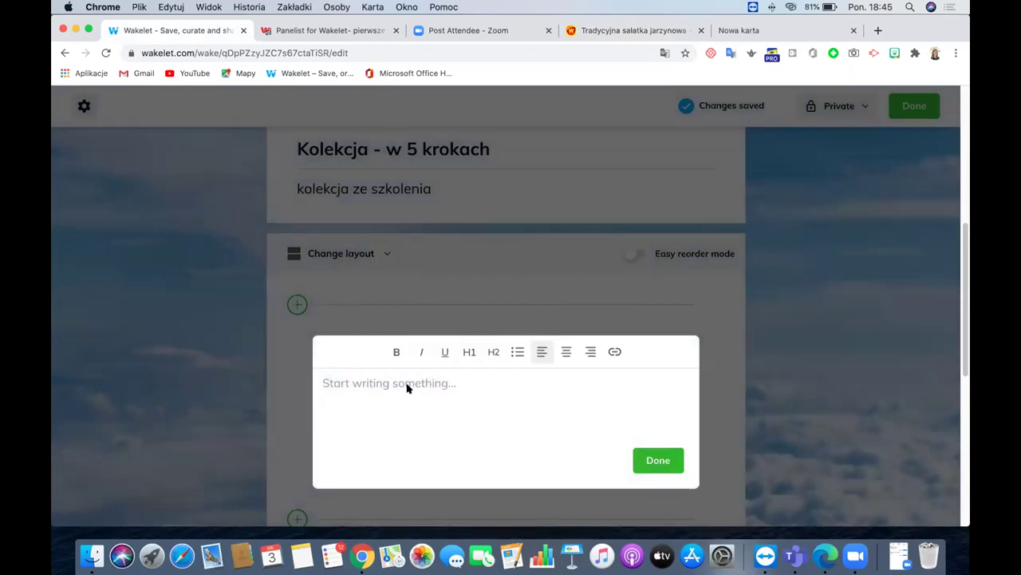
type("vhyg")
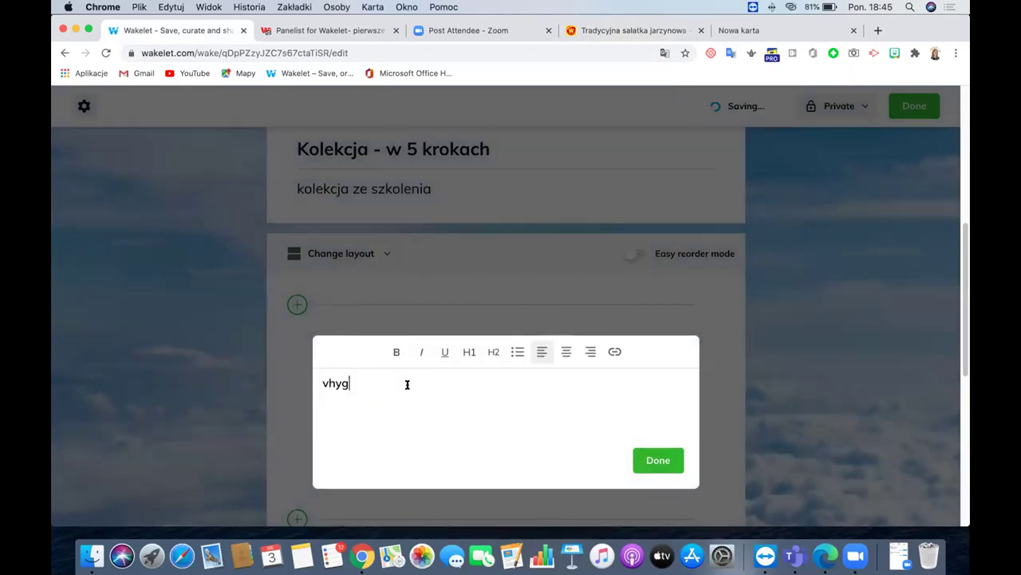
double_click(329, 382)
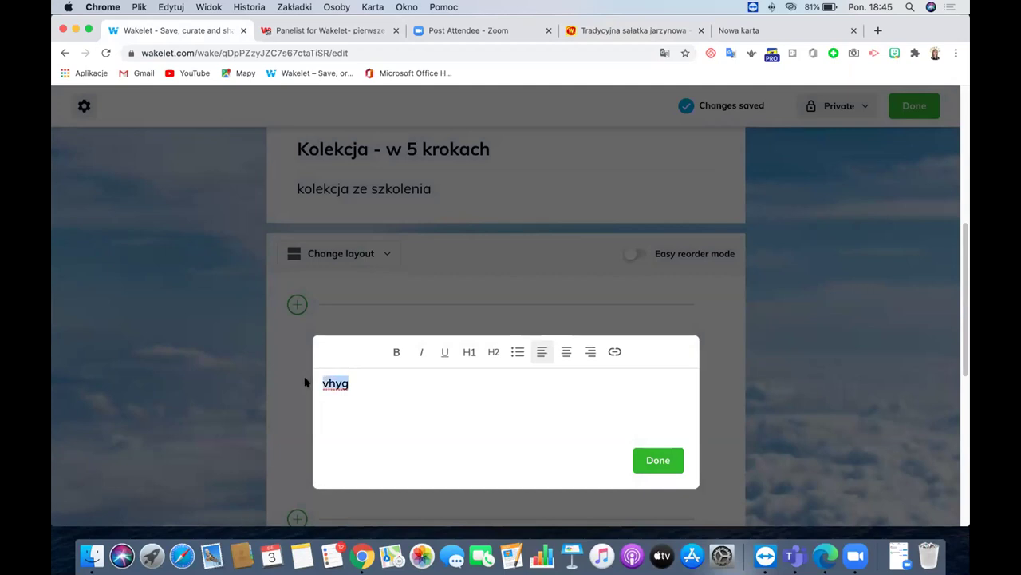
left_click(614, 352)
key("super+v")
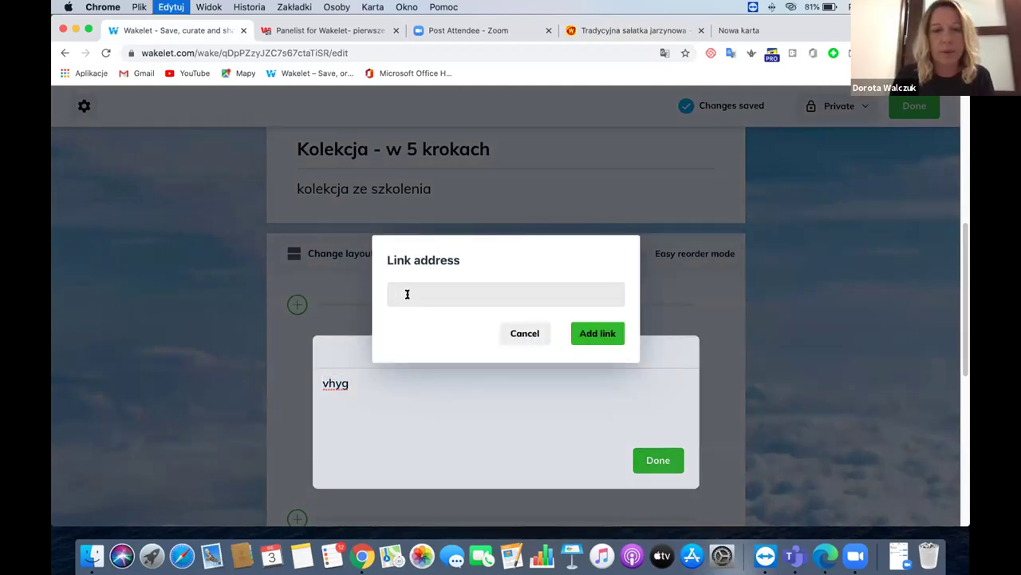
left_click(593, 338)
left_click(391, 386)
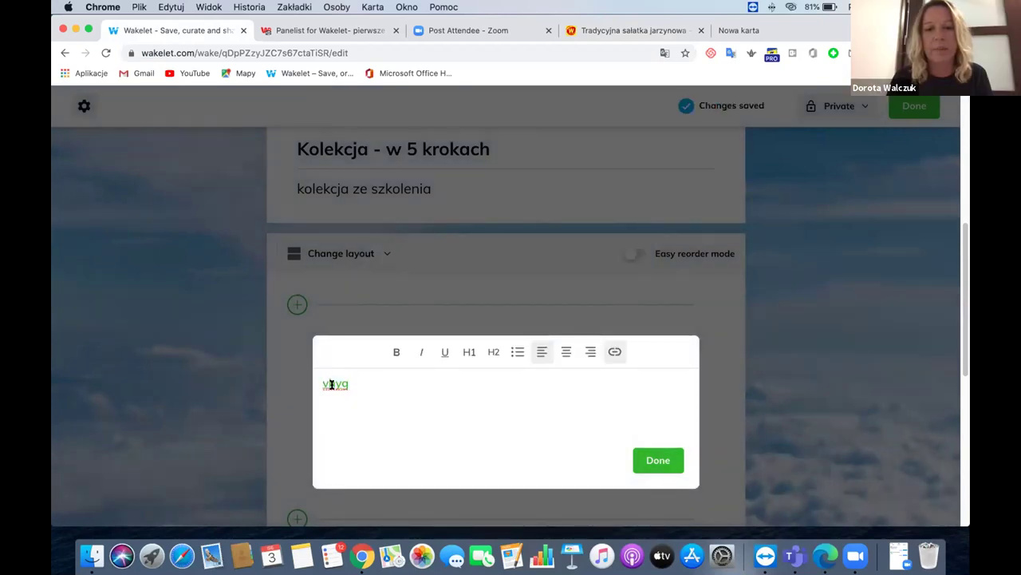
Step: Finish editing the hyperlinked text item "vhyg" and check it in the collection
left_click(662, 463)
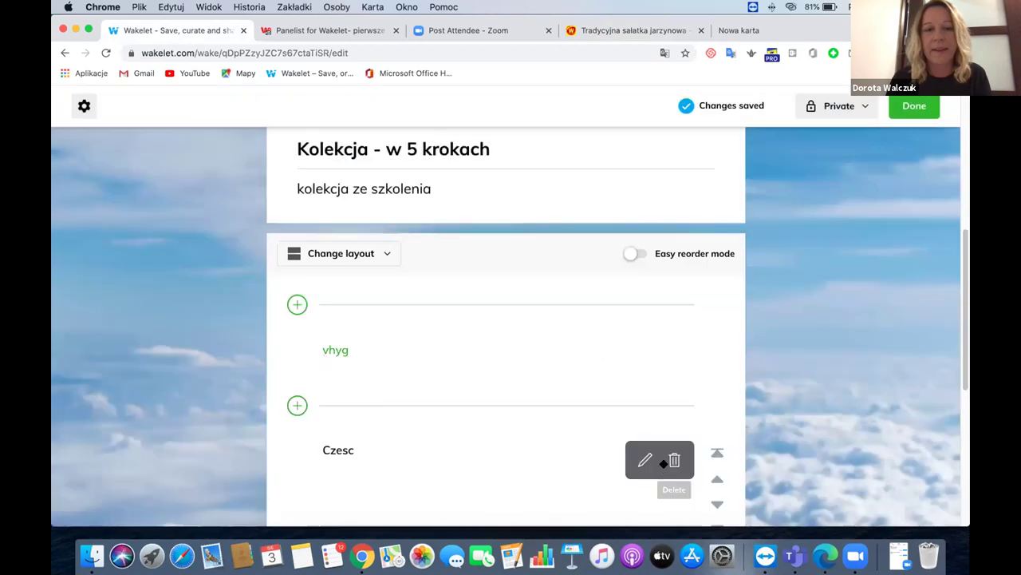
mouse_move(335, 351)
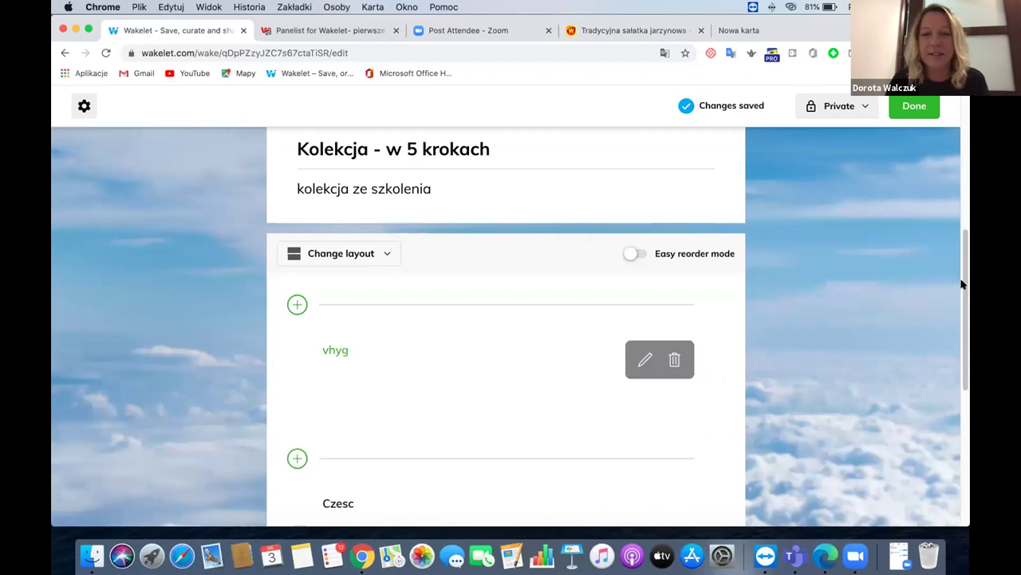
scroll(963, 375, "down", 3)
scroll(964, 390, "up", 5)
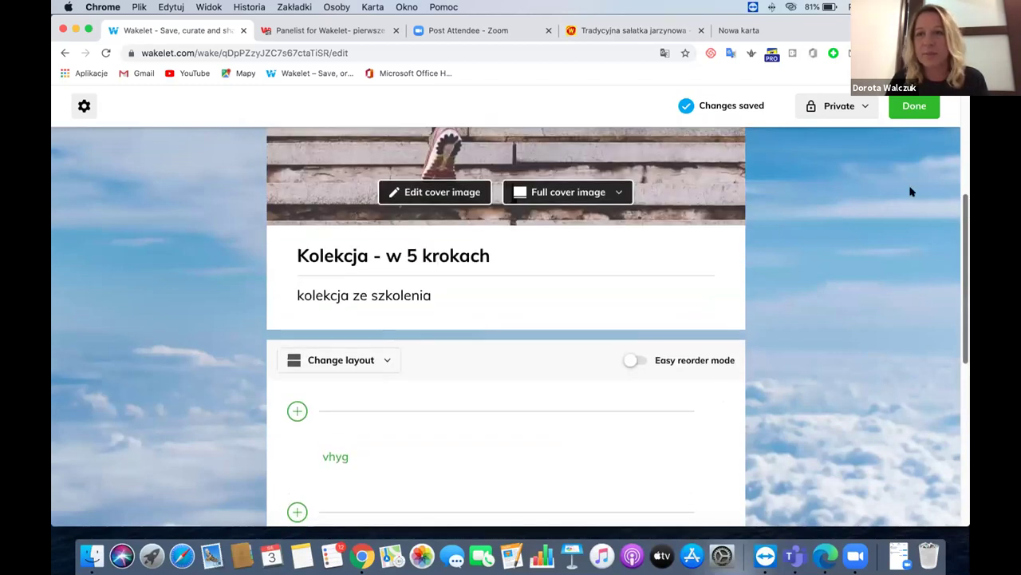
Step: Look at the YouTube search for a new item above "vhyg" and close it without adding a video
left_click(296, 411)
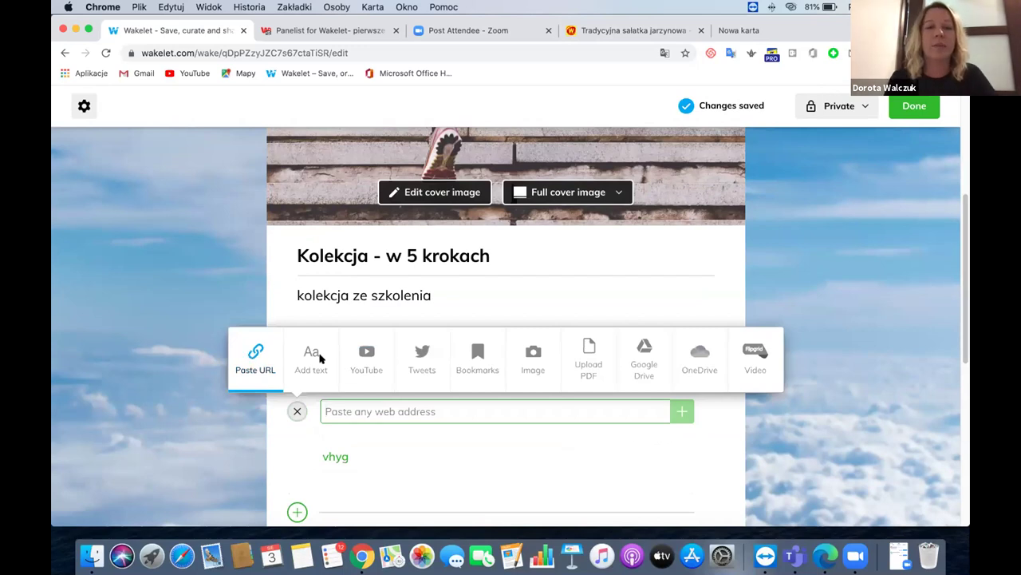
left_click(369, 361)
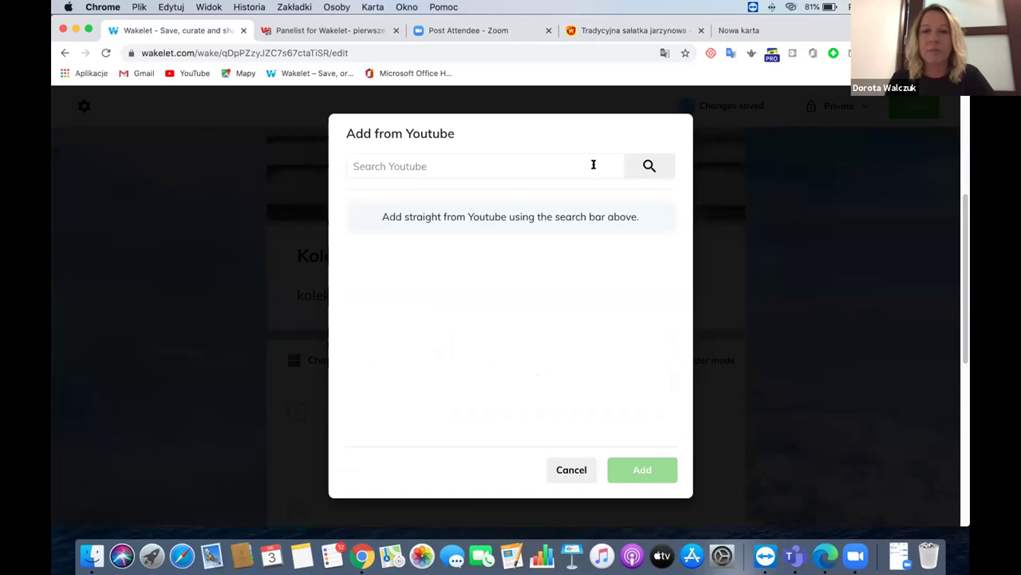
left_click(442, 161)
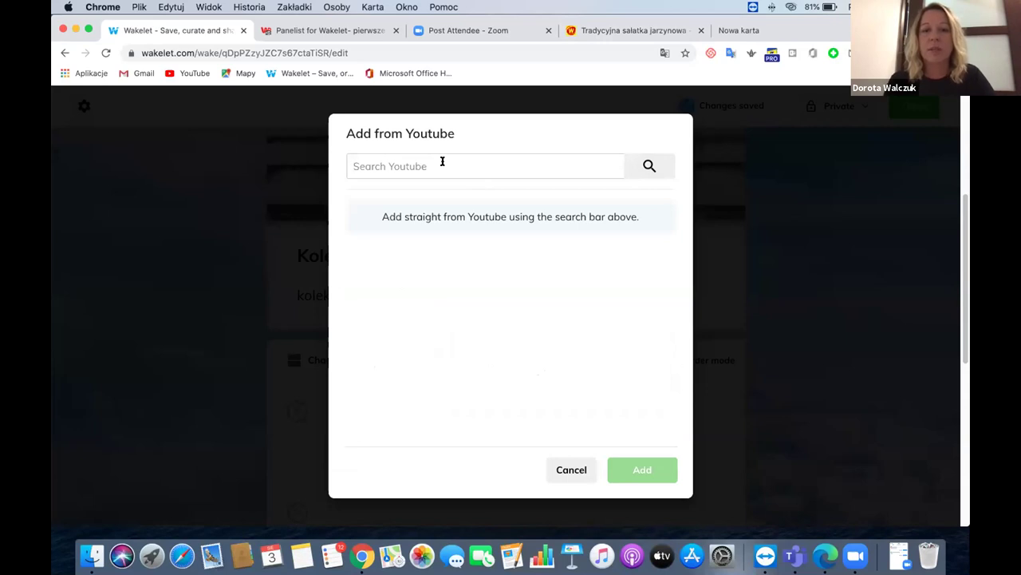
left_click(572, 470)
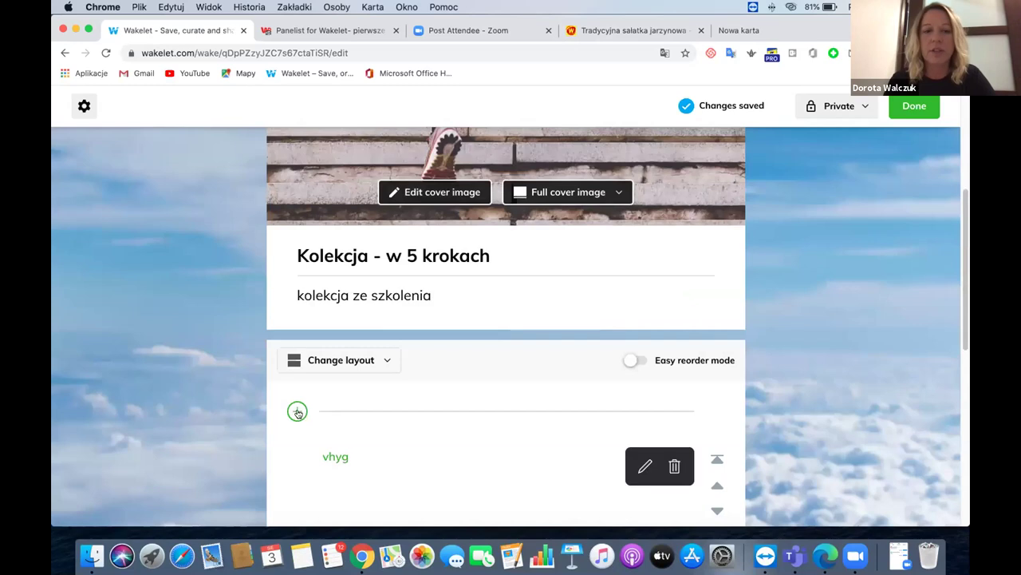
Step: Browse the saved bookmarks available for a new item above "vhyg" and close the list without adding any
left_click(458, 396)
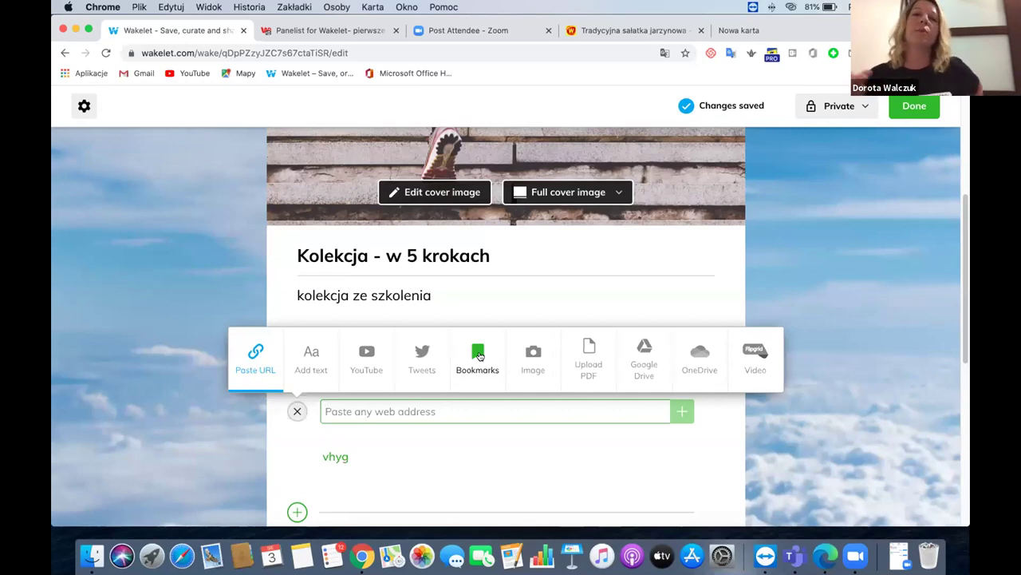
left_click(479, 355)
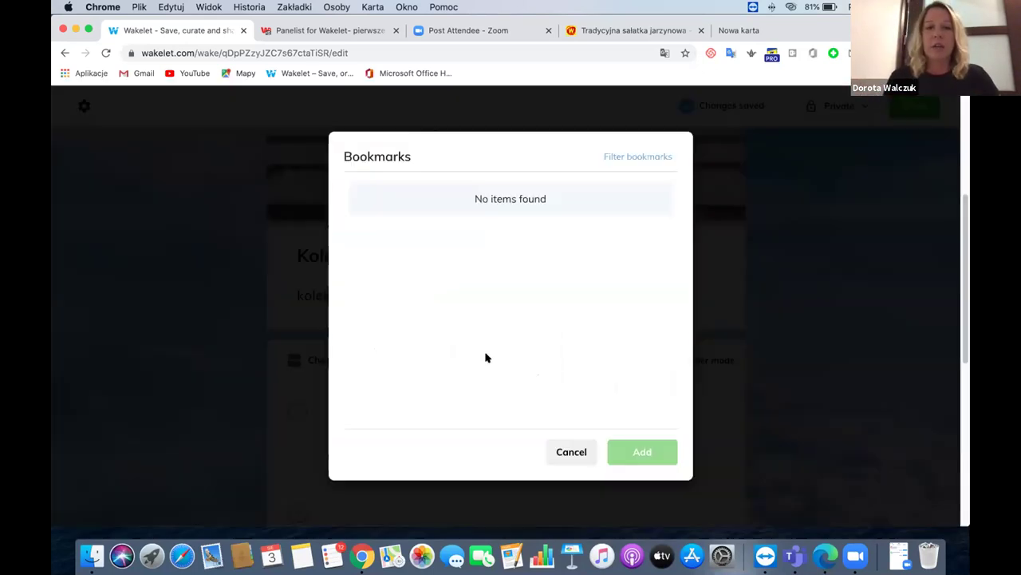
left_click_drag(669, 212, 658, 336)
scroll(659, 336, "down", 5)
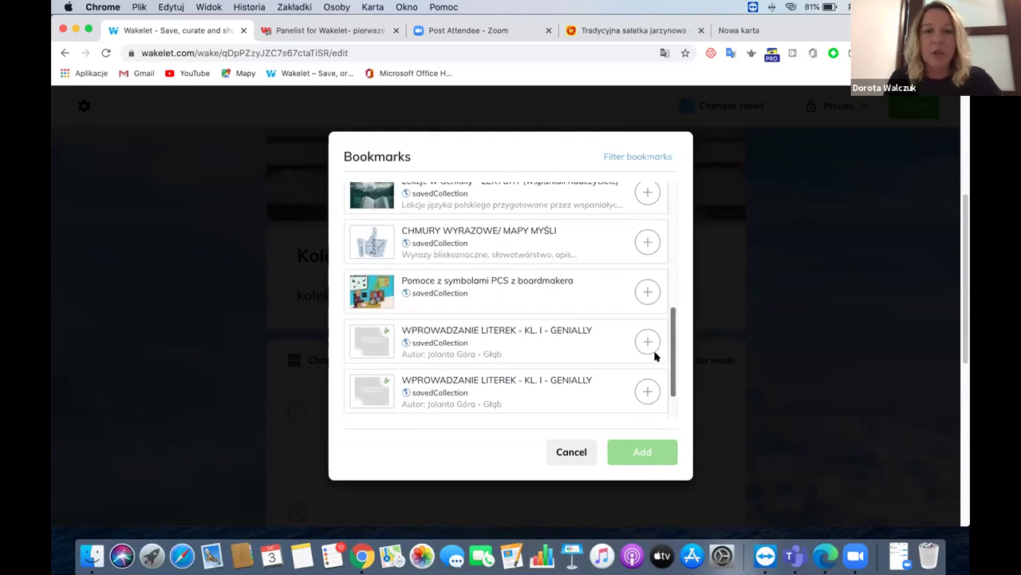
scroll(652, 397, "down", 10)
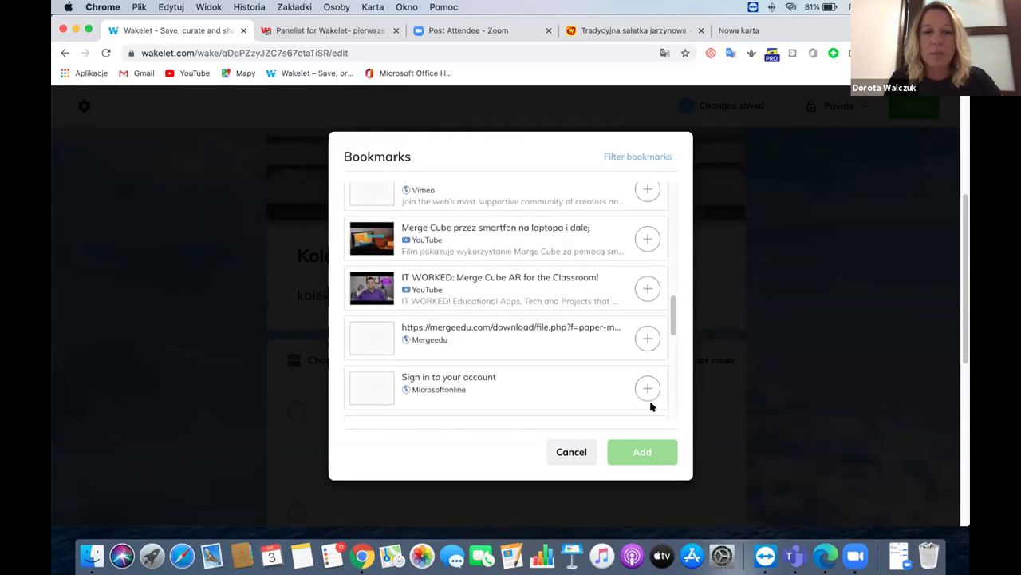
scroll(648, 449, "down", 4)
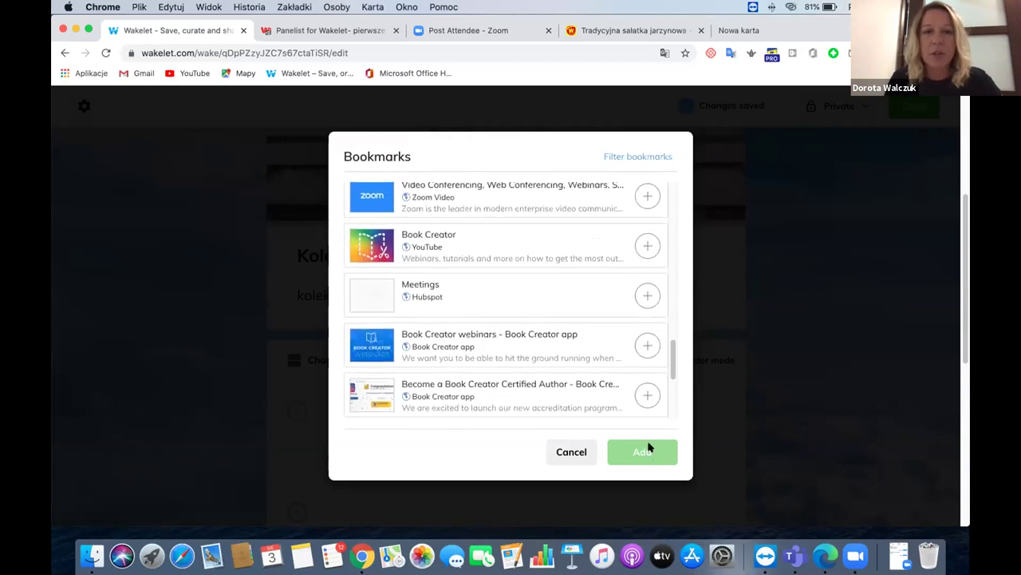
left_click(572, 452)
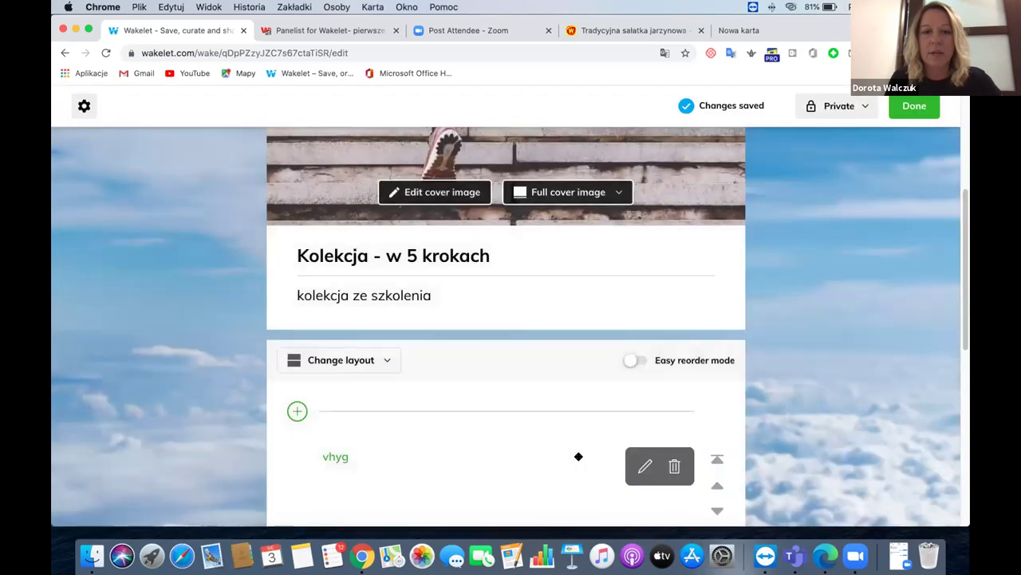
Step: View both image sources for a new item above "vhyg", the computer upload and the Unsplash library, without choosing a picture
left_click(296, 411)
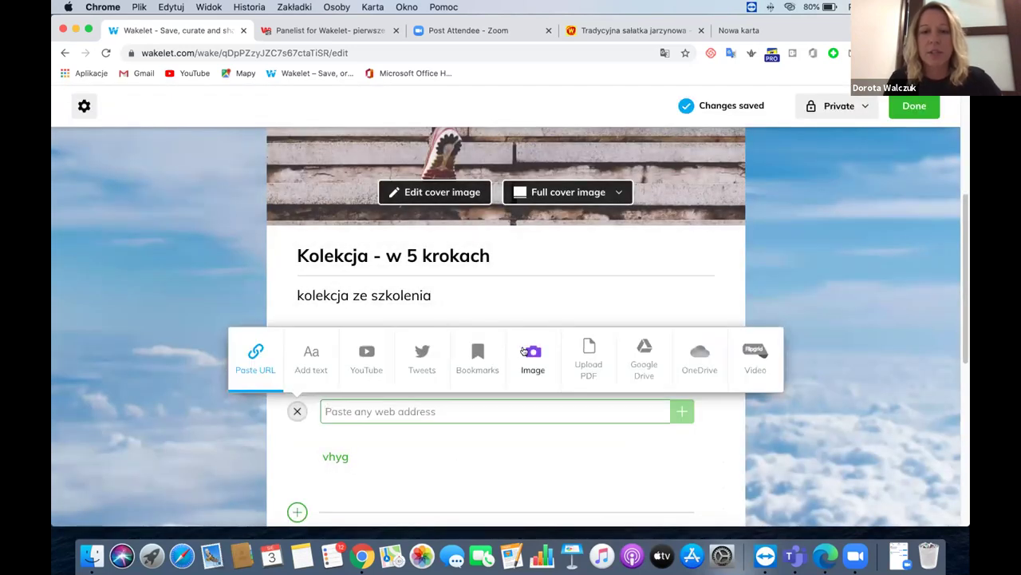
left_click(524, 352)
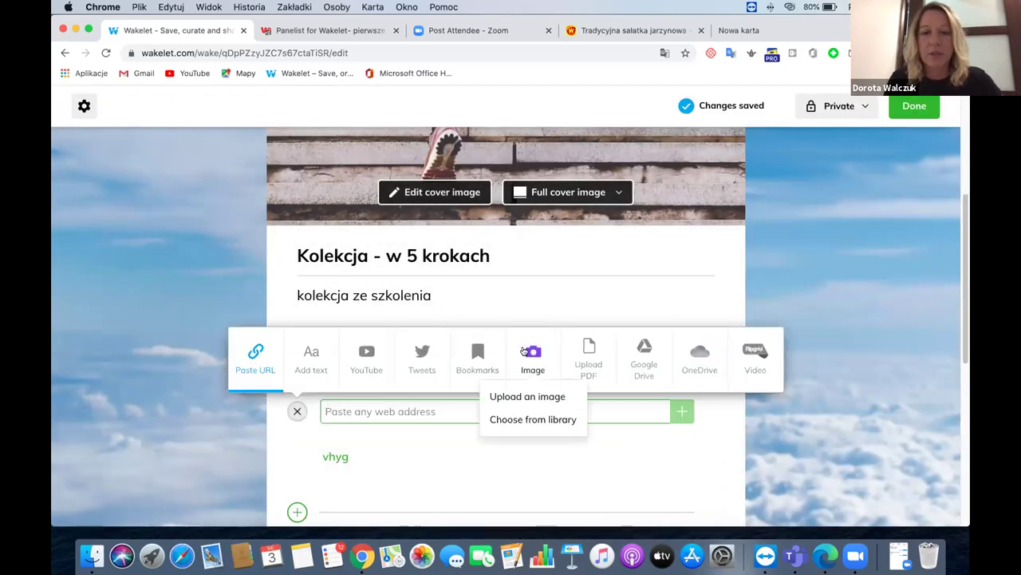
left_click(515, 399)
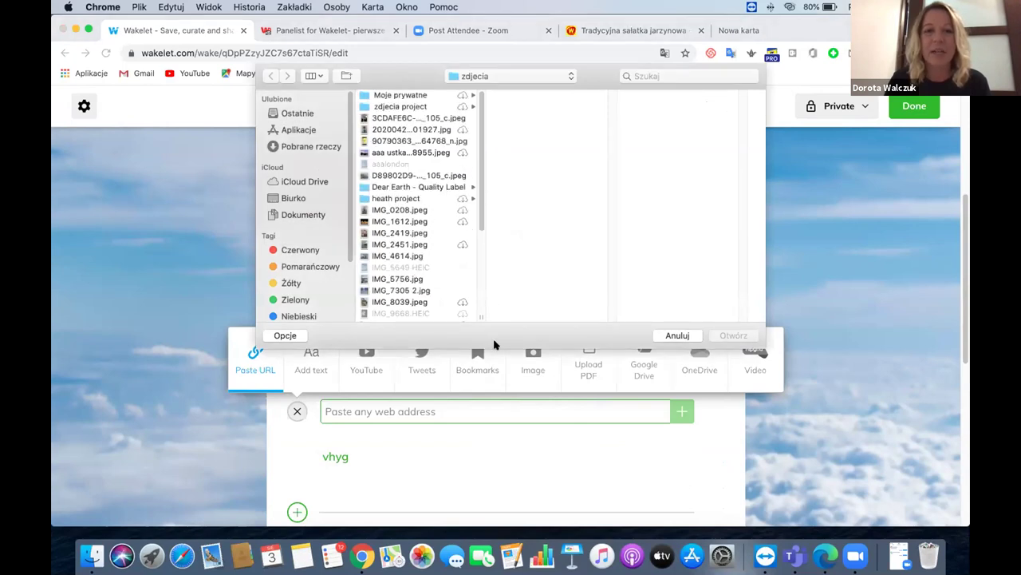
left_click(678, 335)
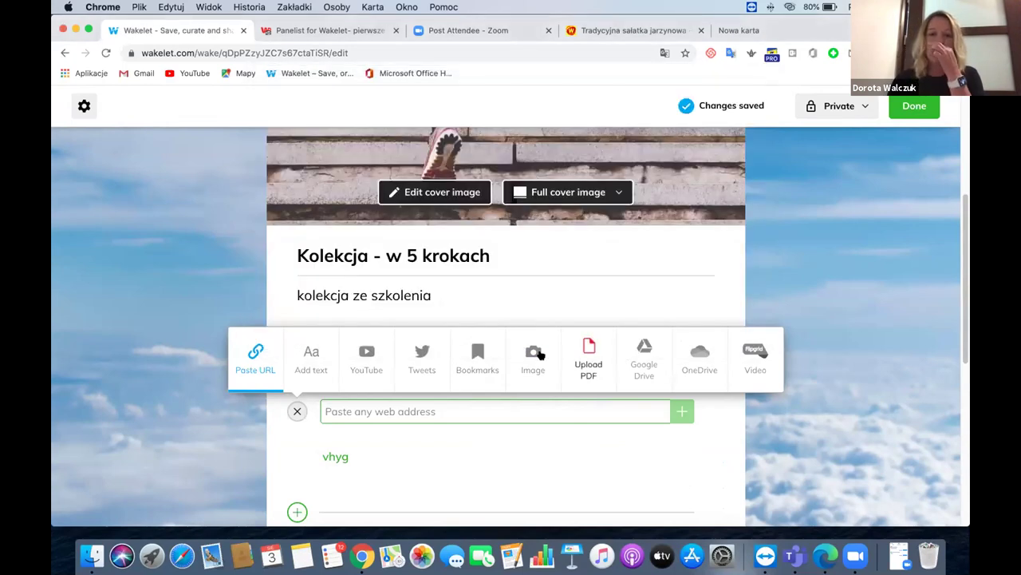
left_click(540, 356)
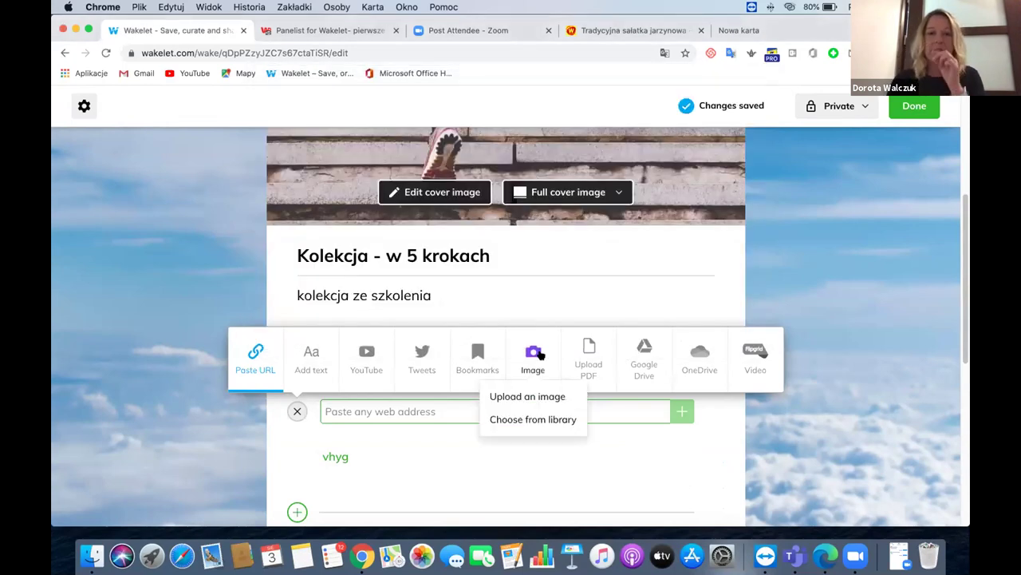
left_click(521, 419)
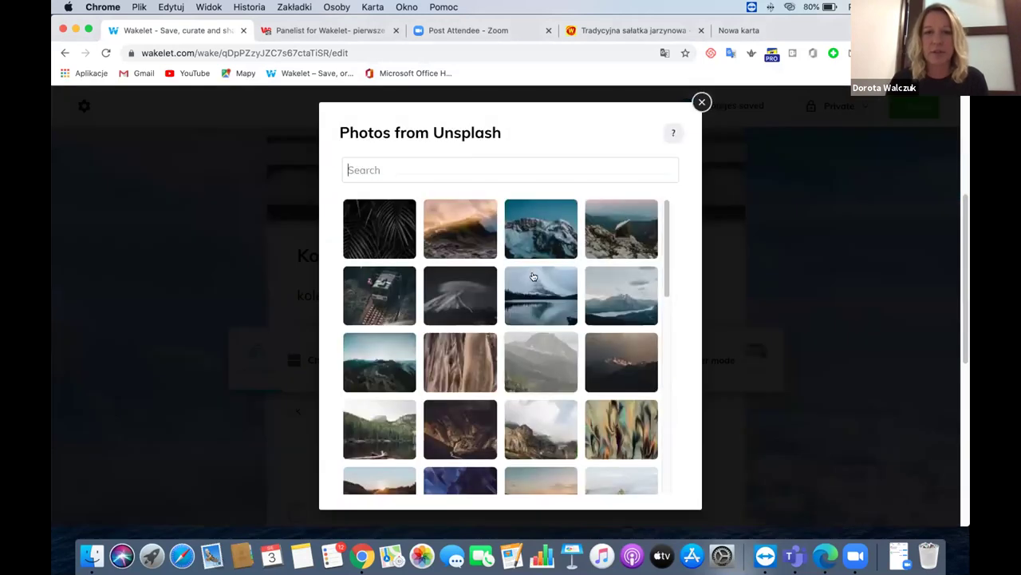
left_click(702, 101)
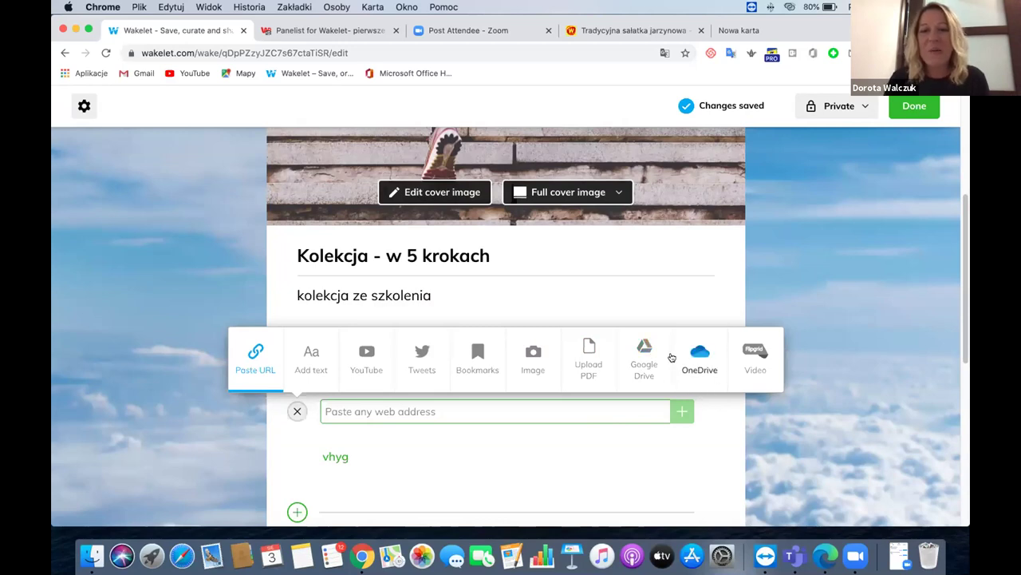
Step: Start recording a Flipgrid video for the new item, and exit the recorder, discarding the recording
left_click(756, 356)
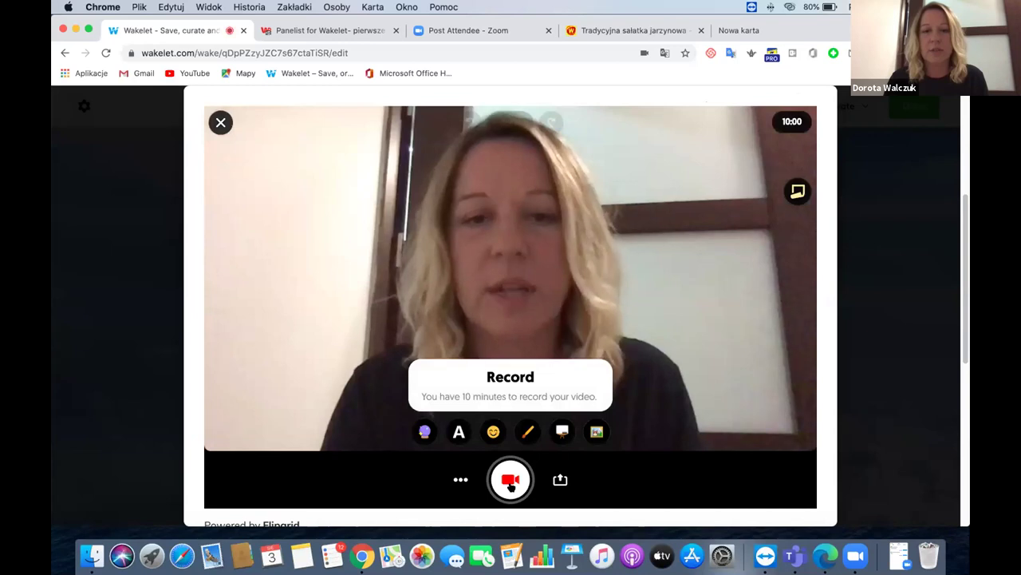
left_click(511, 480)
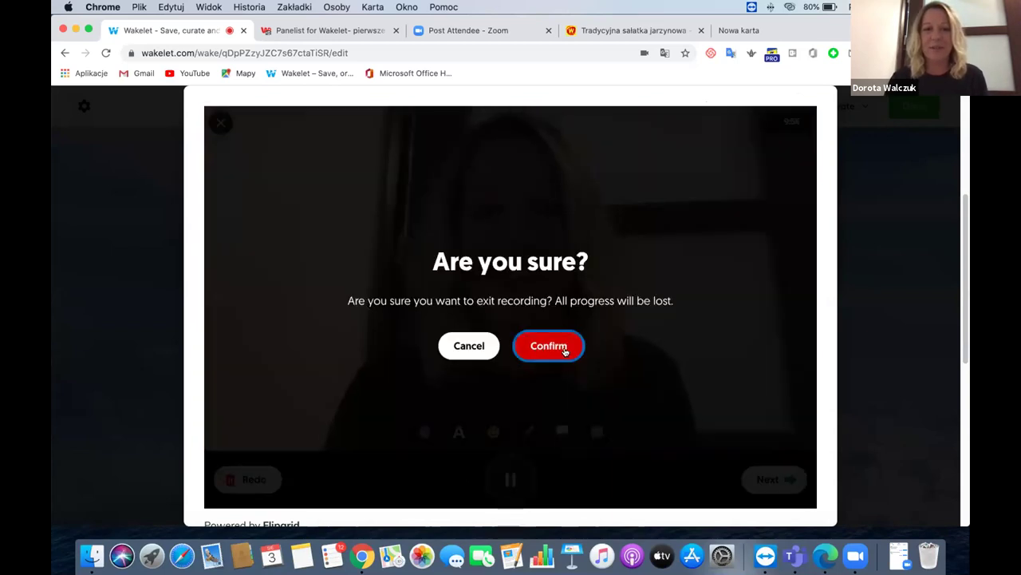
left_click(566, 352)
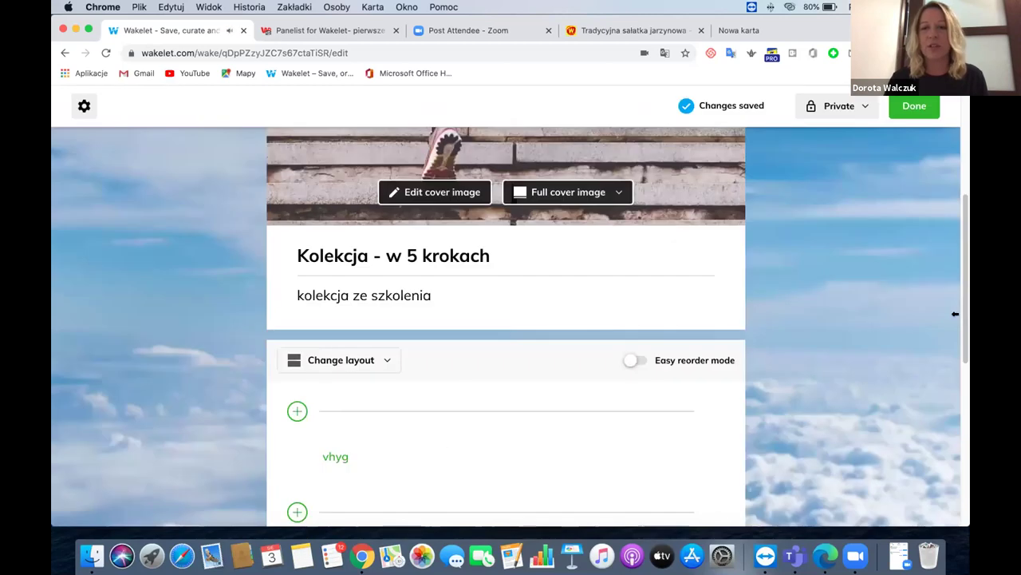
Step: View the content types offered for a new item between "vhyg" and "Czesc", and close them without adding anything
scroll(955, 342, "down", 3)
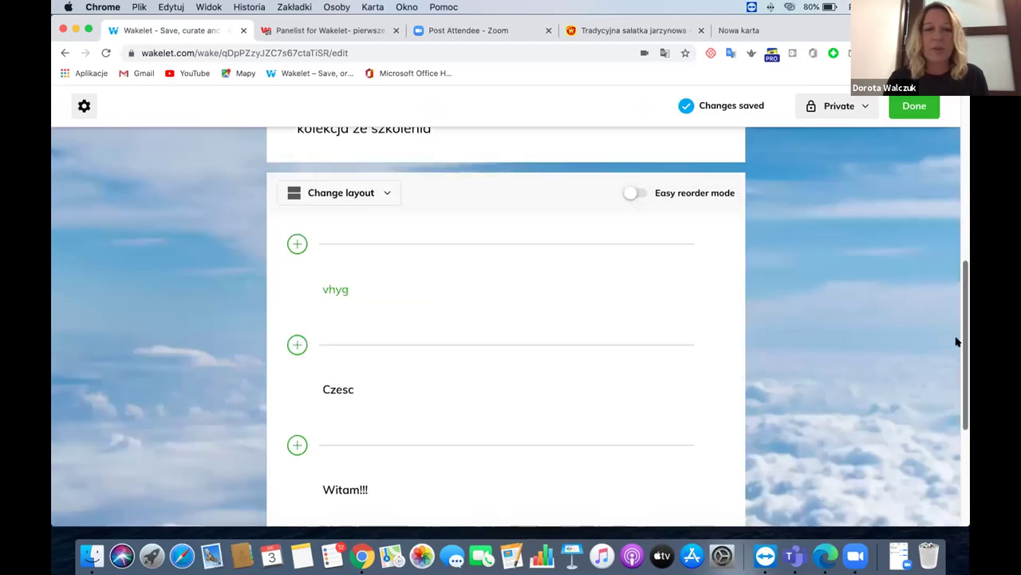
left_click(296, 353)
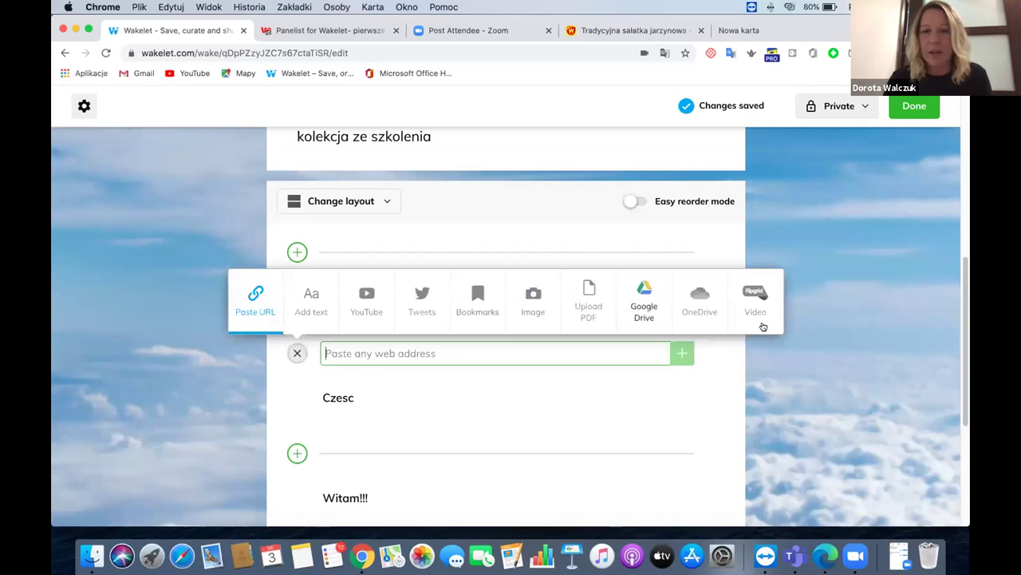
left_click(896, 274)
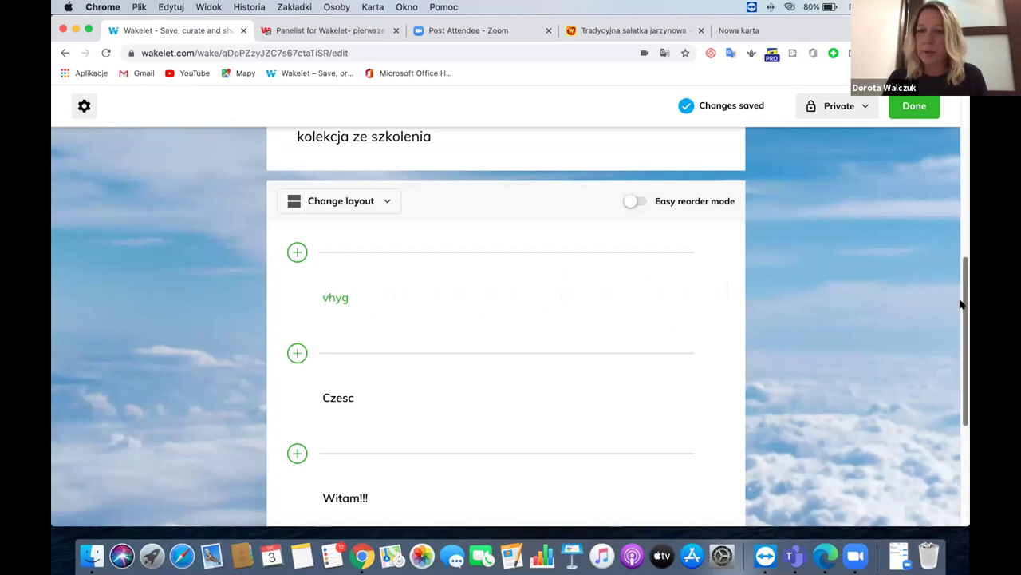
Step: Try the Media View and Compact View layouts on the collection
scroll(962, 305, "up", 4)
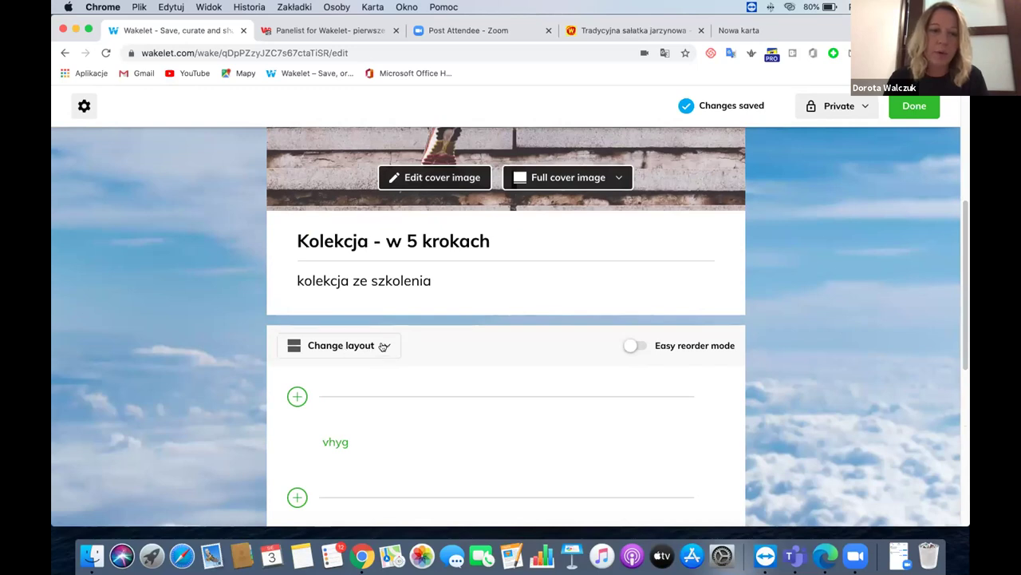
left_click(383, 345)
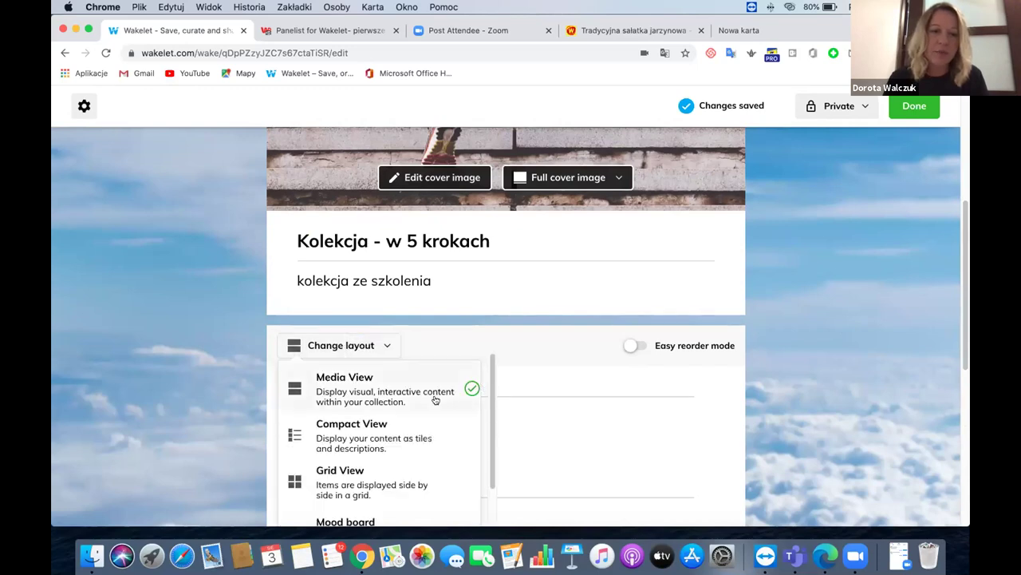
left_click(338, 389)
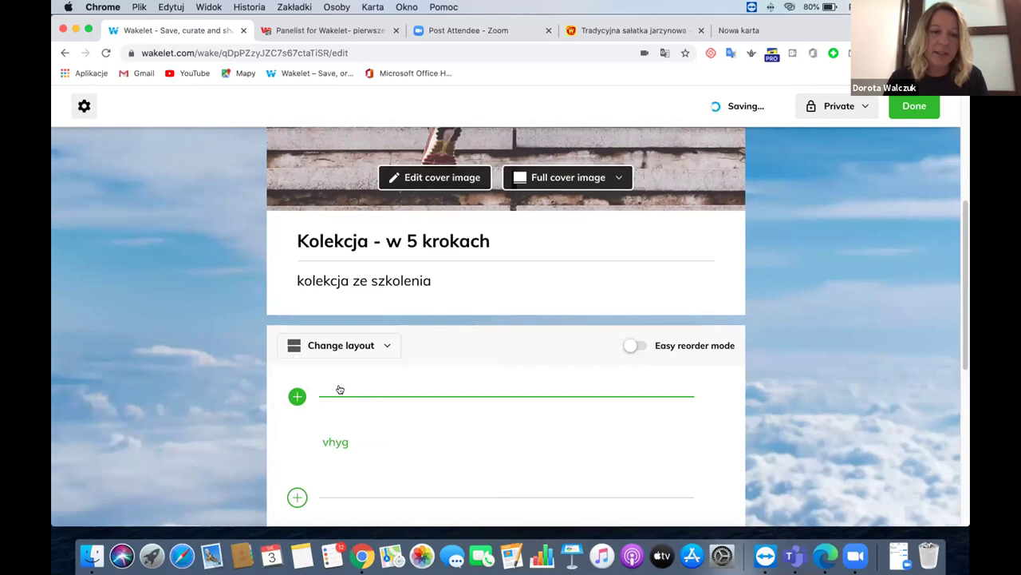
scroll(769, 274, "down", 2)
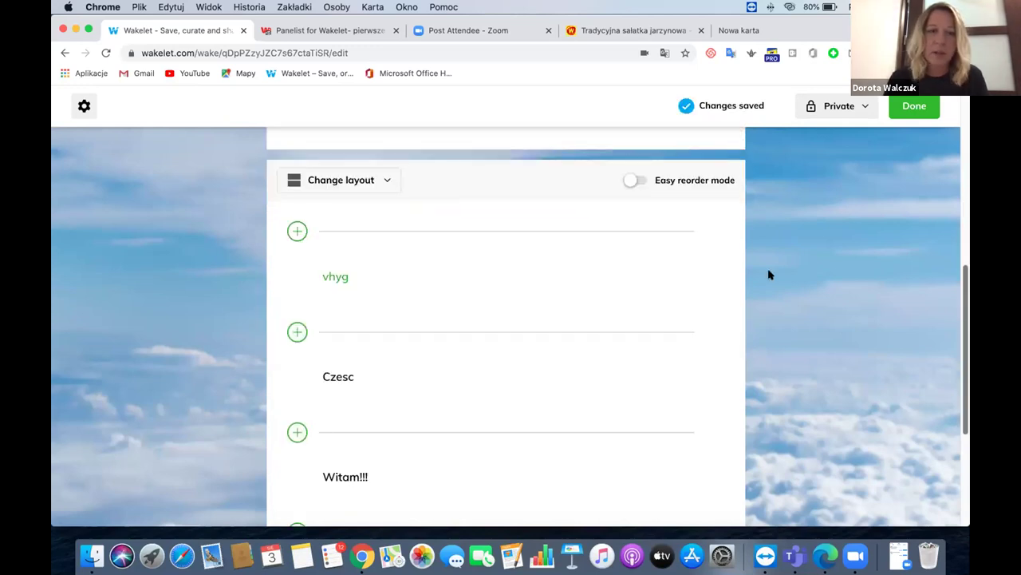
left_click(345, 180)
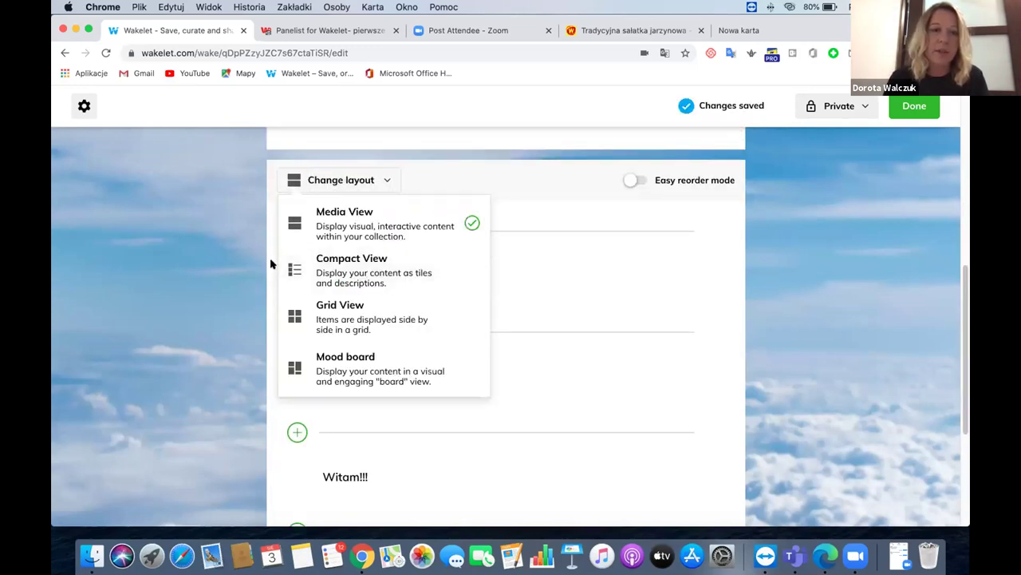
left_click(346, 272)
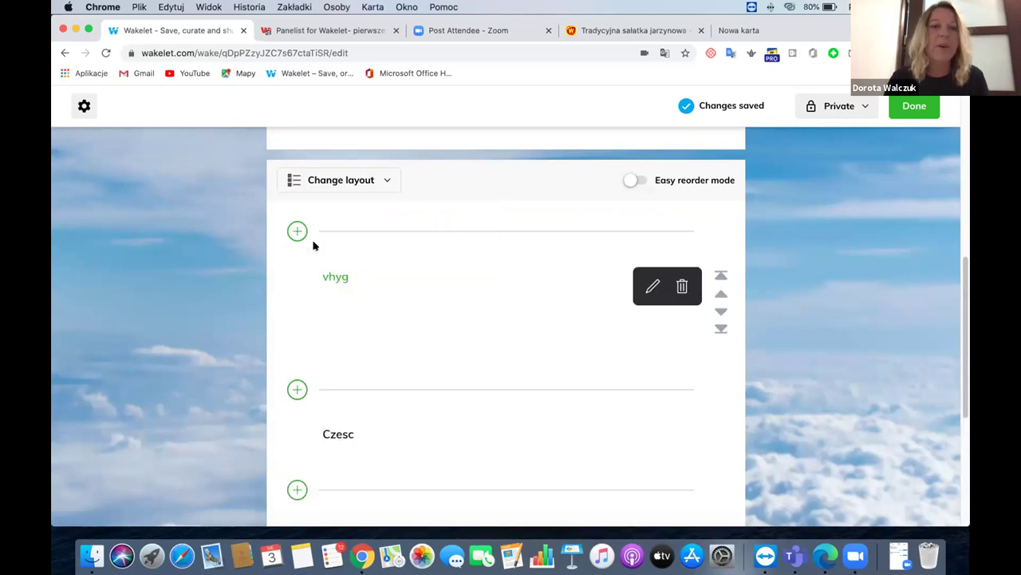
Step: Try the Mood board layout on the collection, and set its layout to Media View
left_click(344, 180)
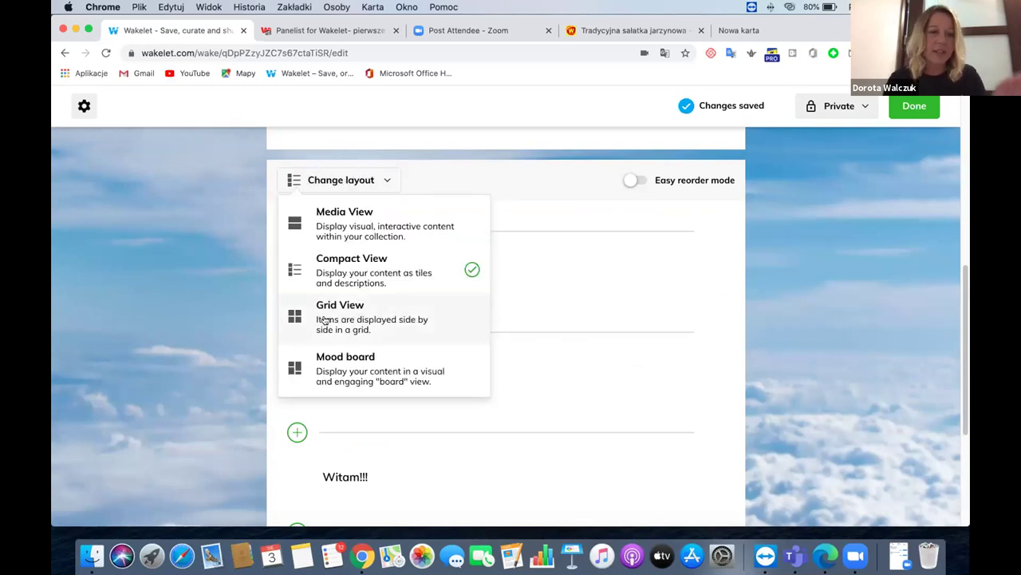
left_click(305, 371)
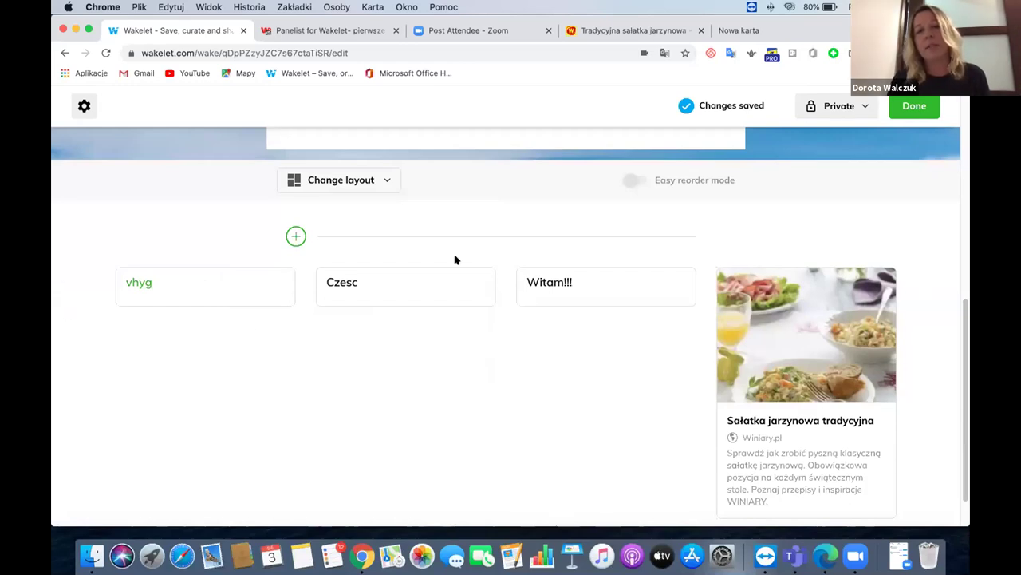
left_click(386, 183)
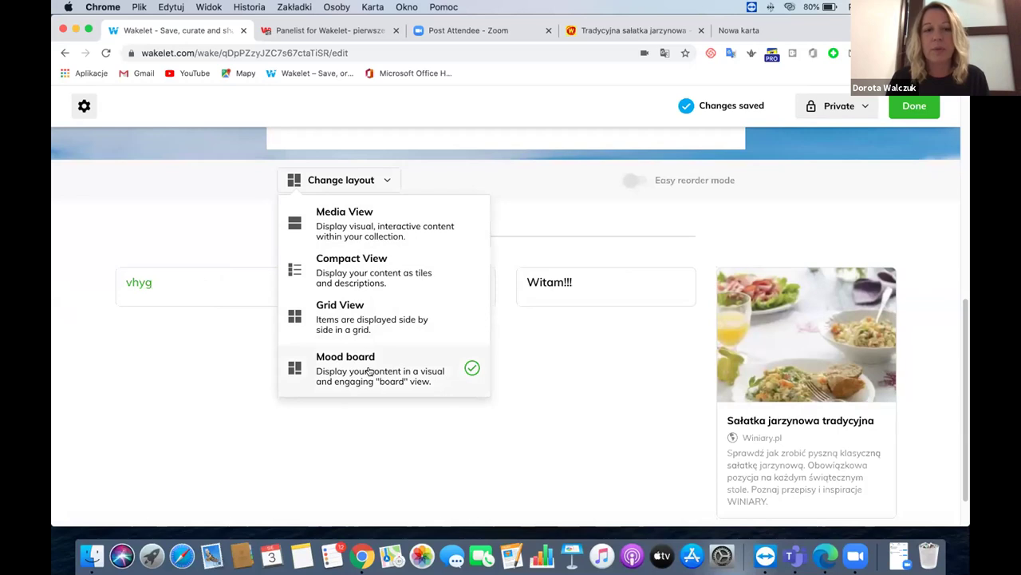
left_click(356, 215)
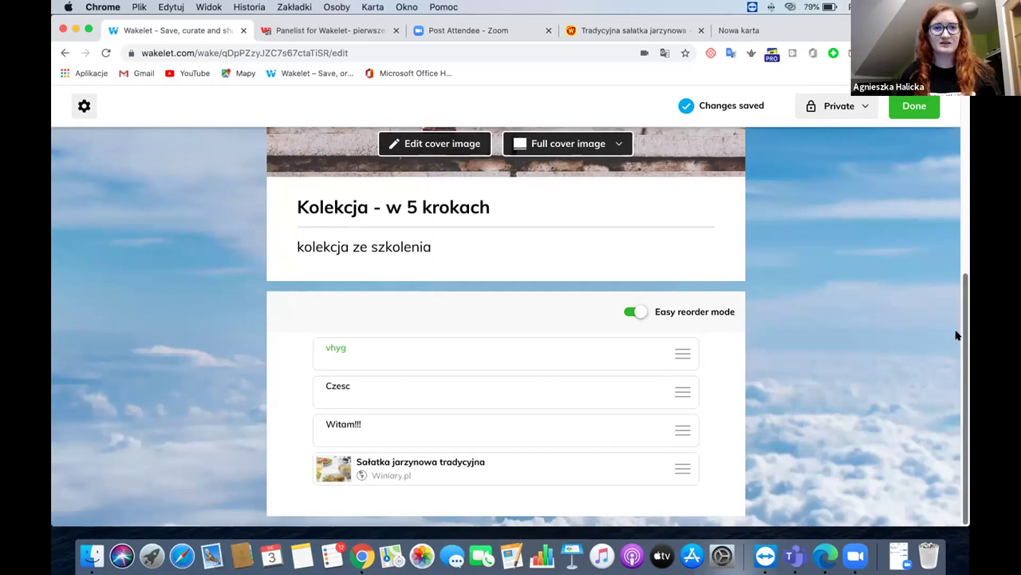
Step: Move the "vhyg" item to the end of the collection using easy reorder mode, and turn that mode off
scroll(964, 284, "up", 3)
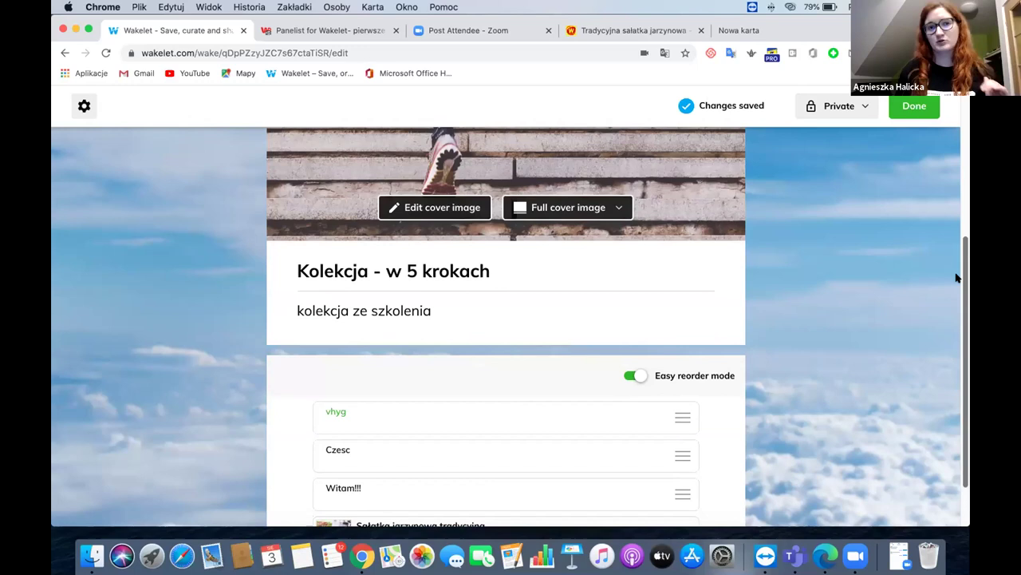
scroll(957, 277, "down", 3)
mouse_move(682, 357)
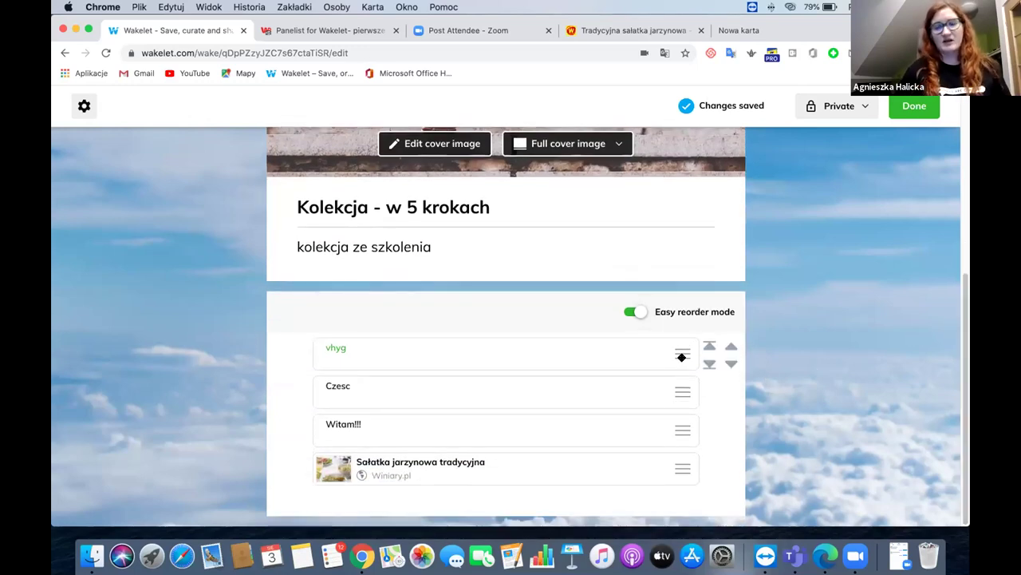
left_click(636, 314)
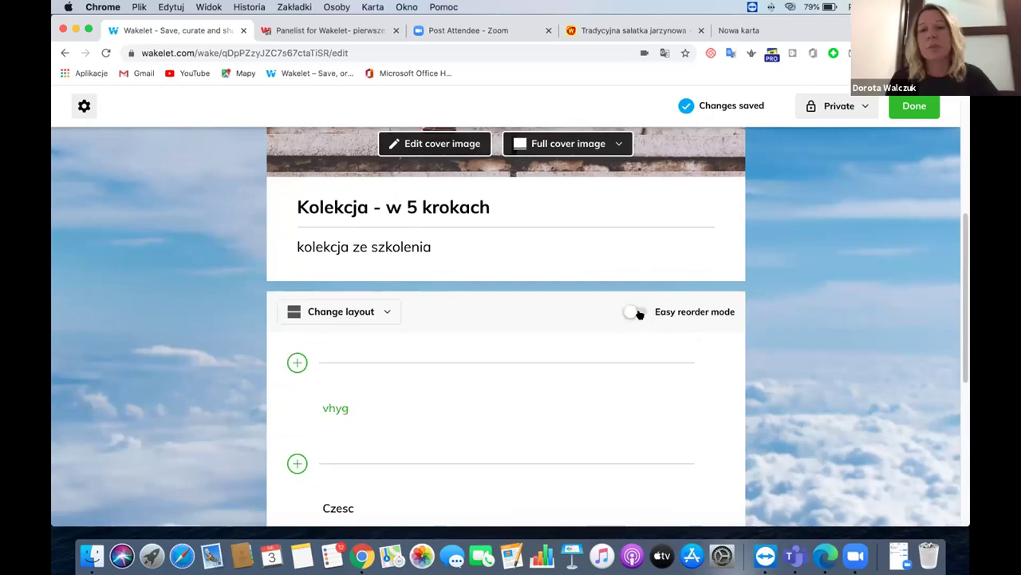
left_click(639, 315)
left_click_drag(679, 354, 685, 468)
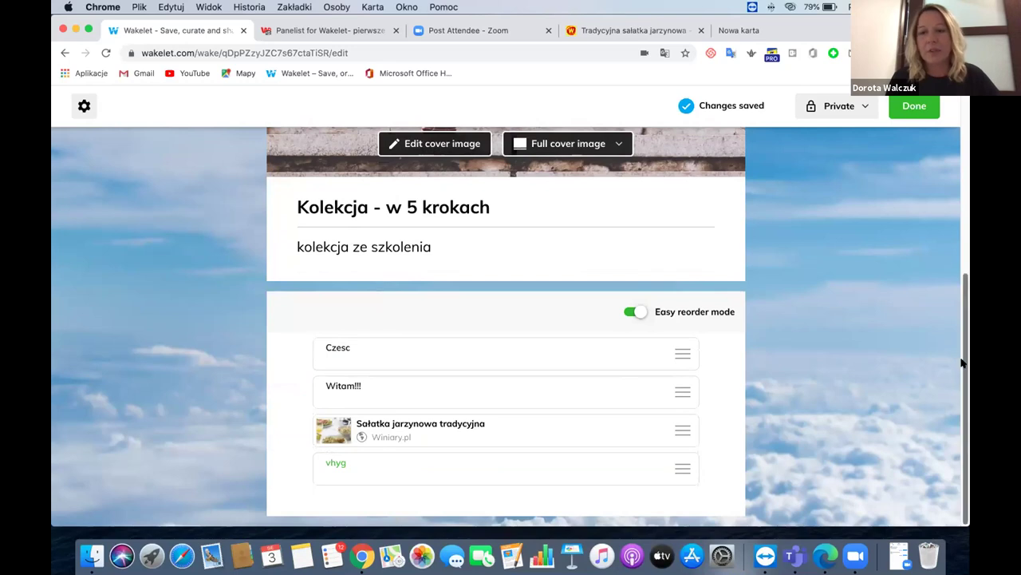
scroll(962, 351, "up", 1)
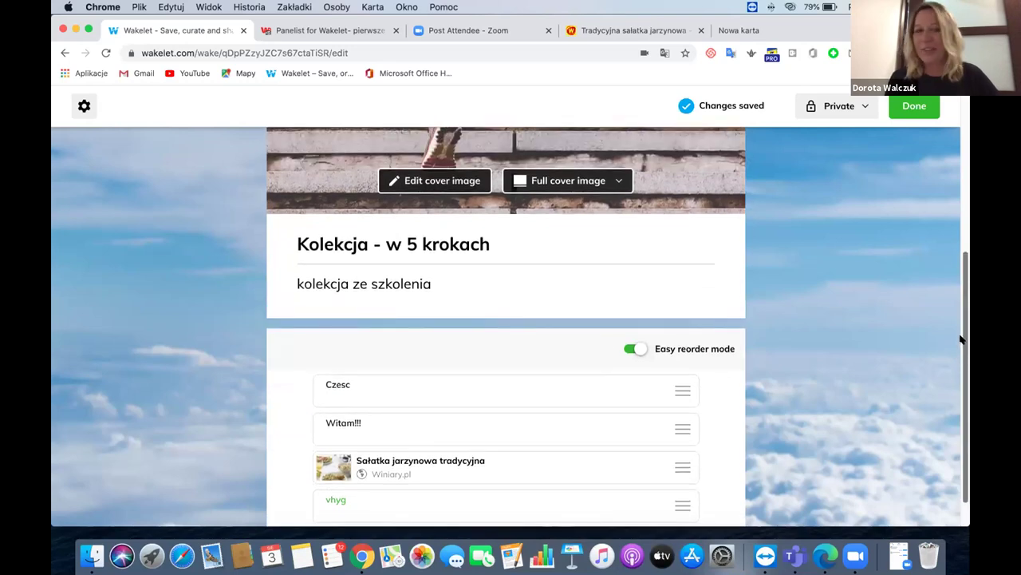
scroll(954, 312, "up", 1)
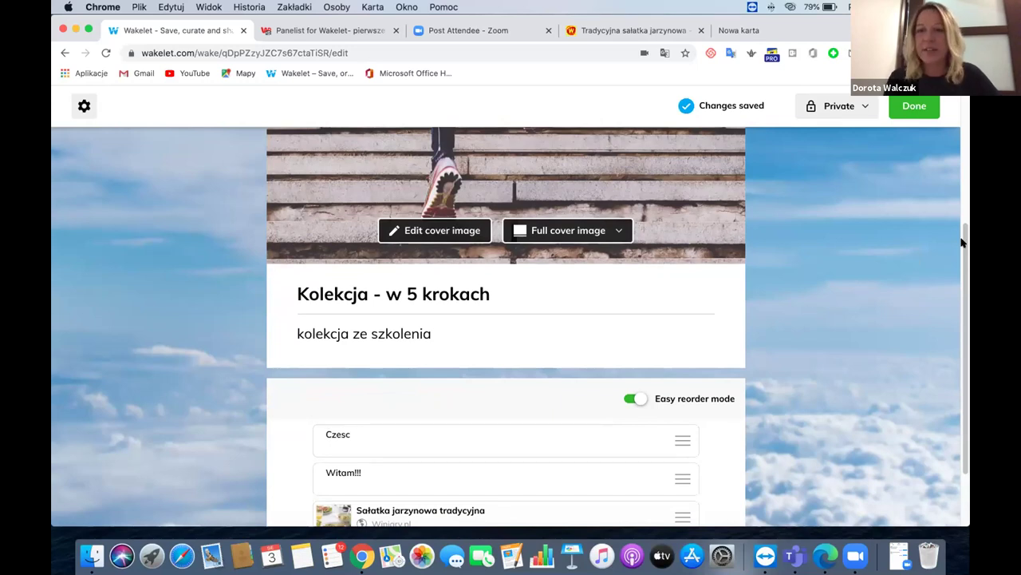
scroll(957, 319, "down", 2)
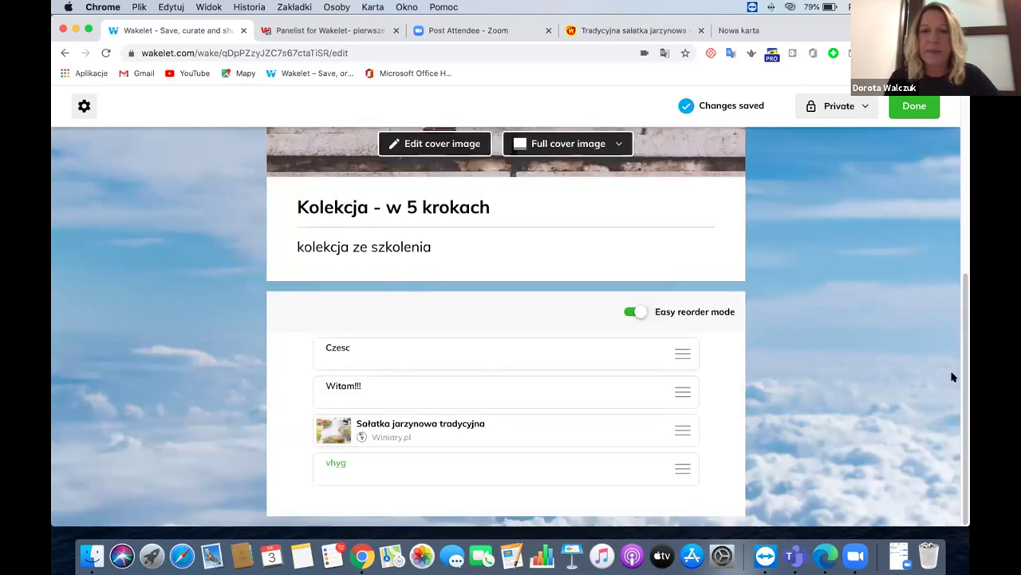
left_click(629, 312)
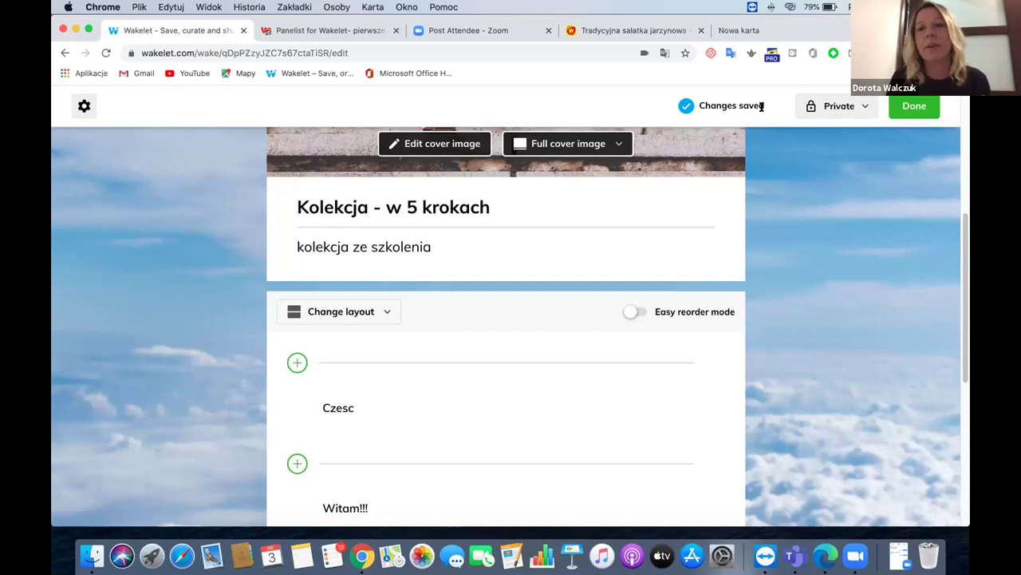
Step: Set the collection's visibility to Public, and review the other visibility options without choosing one
left_click(840, 107)
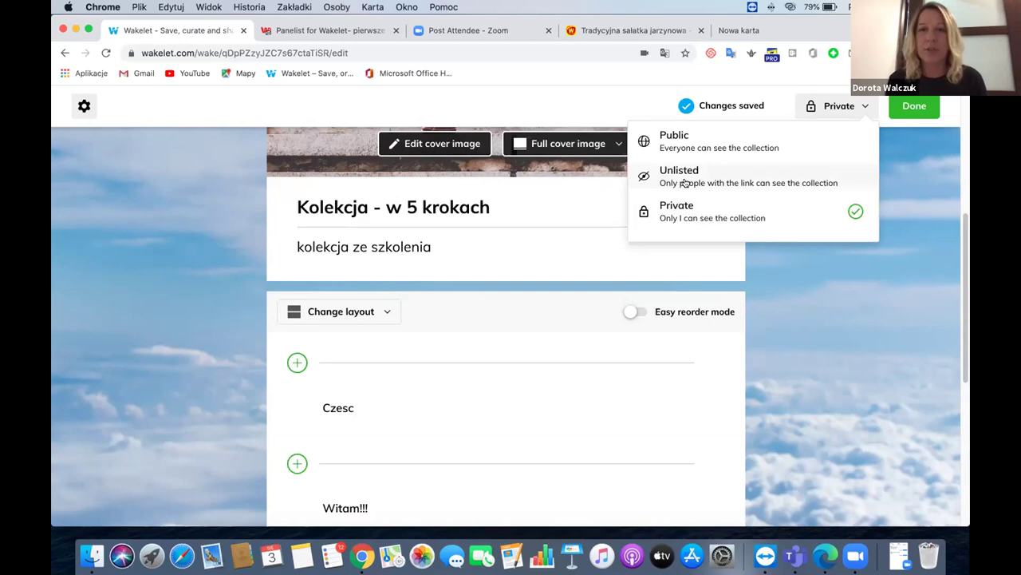
left_click(712, 144)
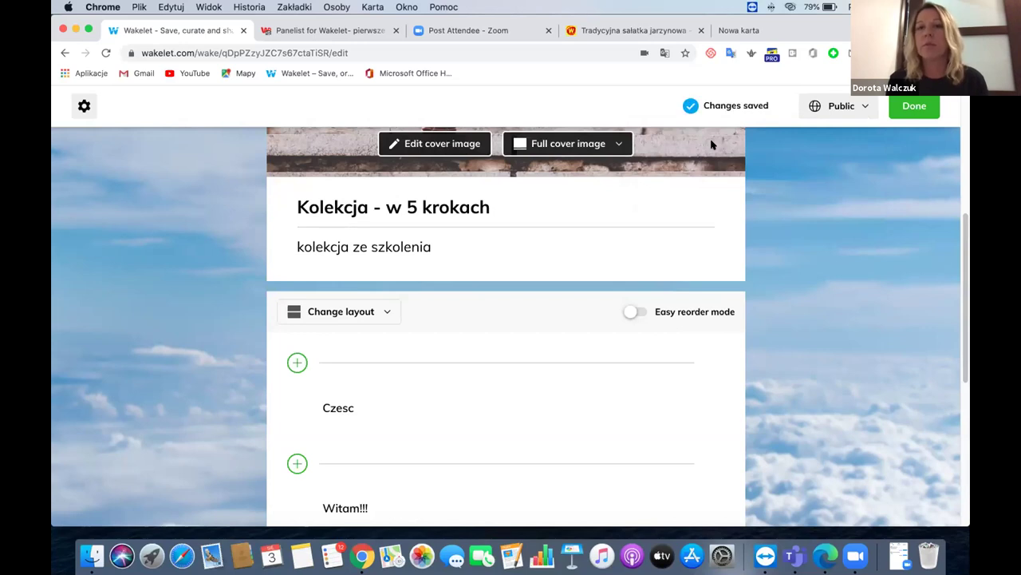
left_click(836, 116)
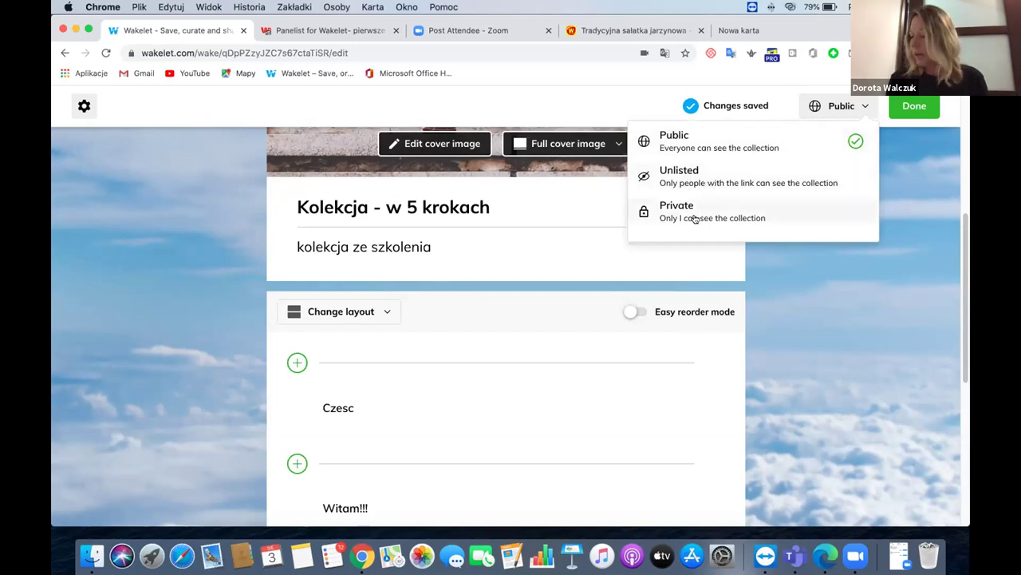
left_click(822, 291)
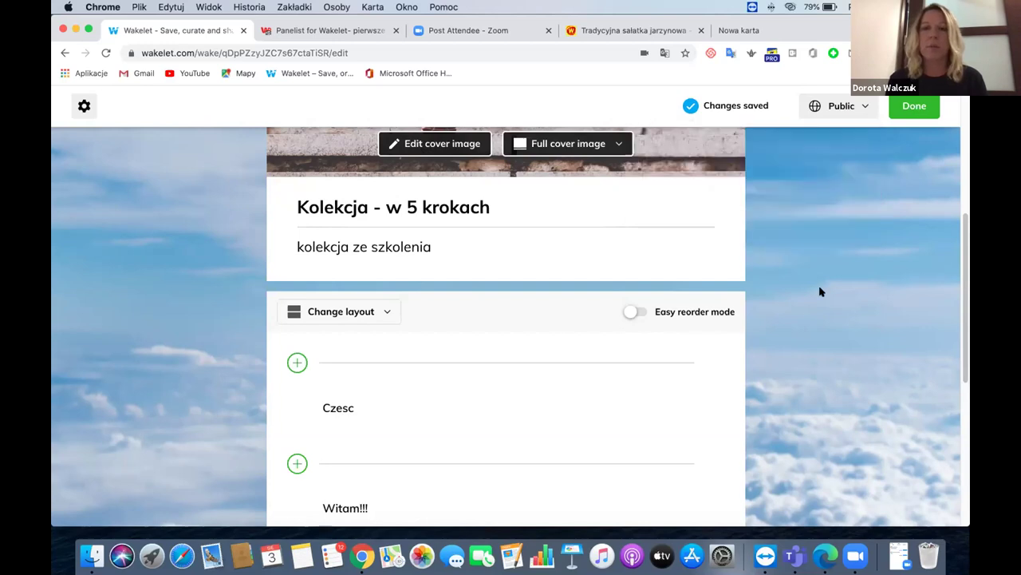
Step: Finish editing the collection, and look through its cover, title and items in the finished view
left_click(913, 109)
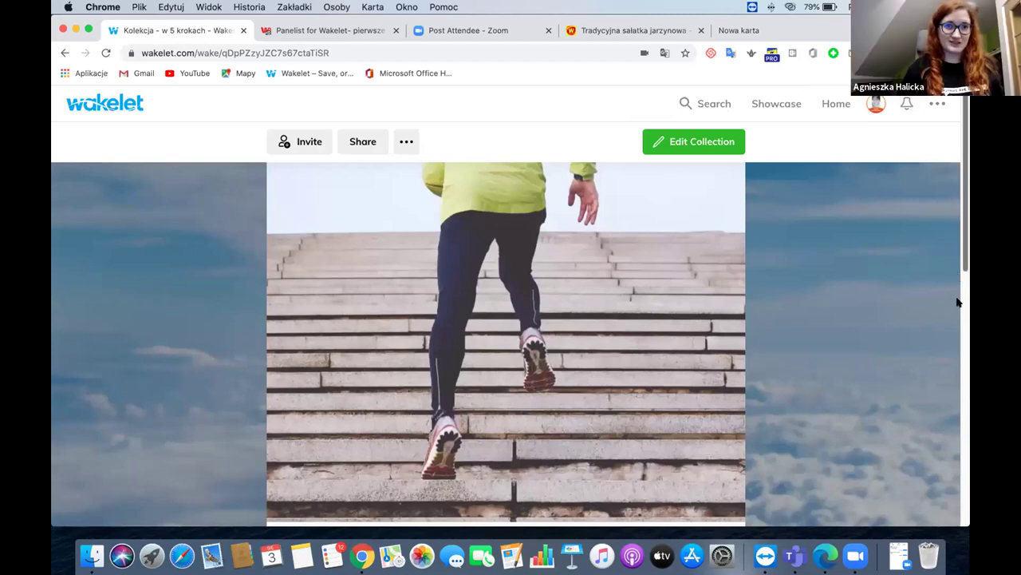
scroll(957, 308, "down", 10)
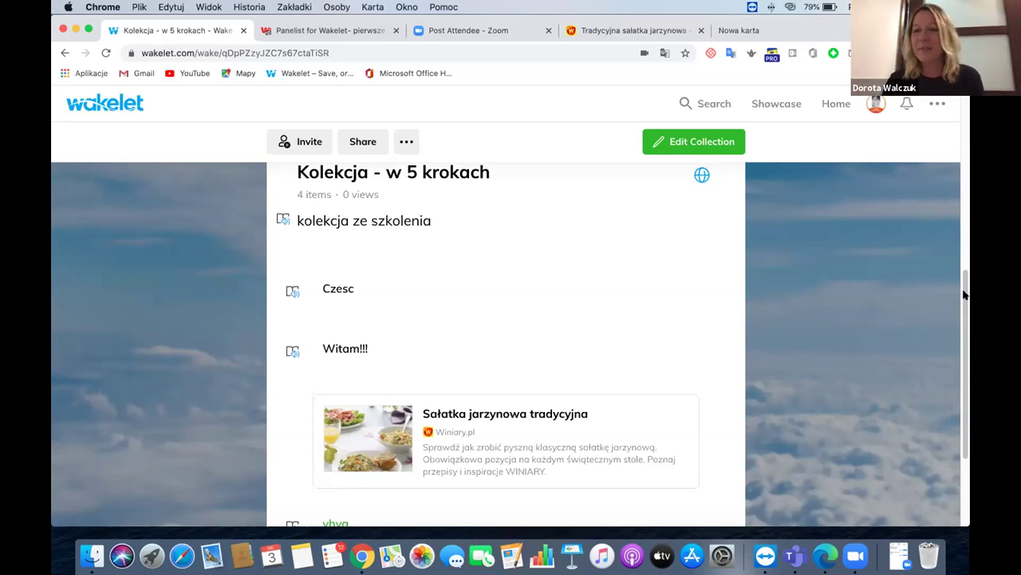
scroll(959, 348, "down", 3)
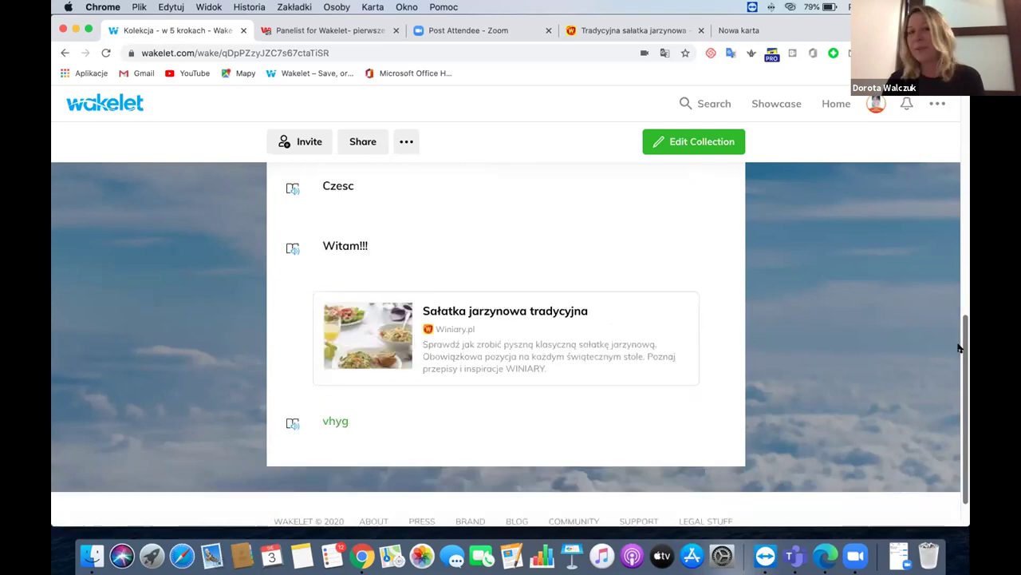
scroll(958, 304, "up", 2)
scroll(958, 273, "up", 5)
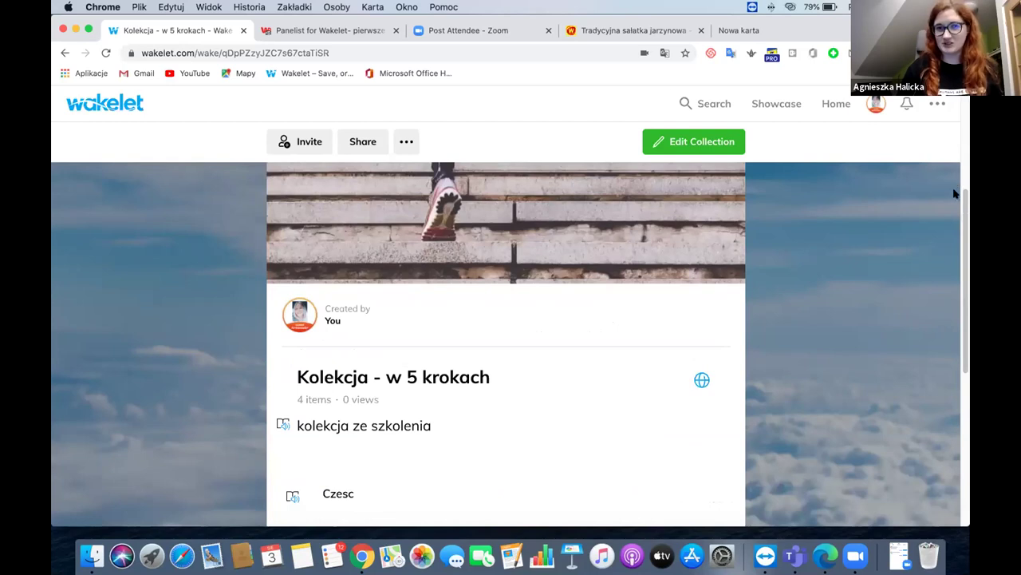
scroll(956, 195, "up", 2)
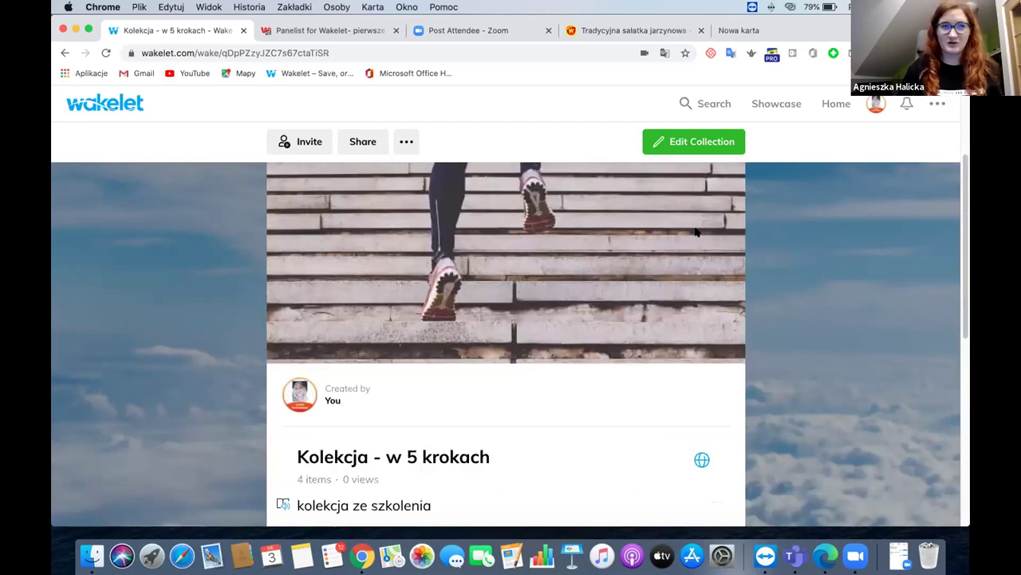
Step: View the collection's sharing options, and copy the shareable link for inviting contributors
left_click(361, 141)
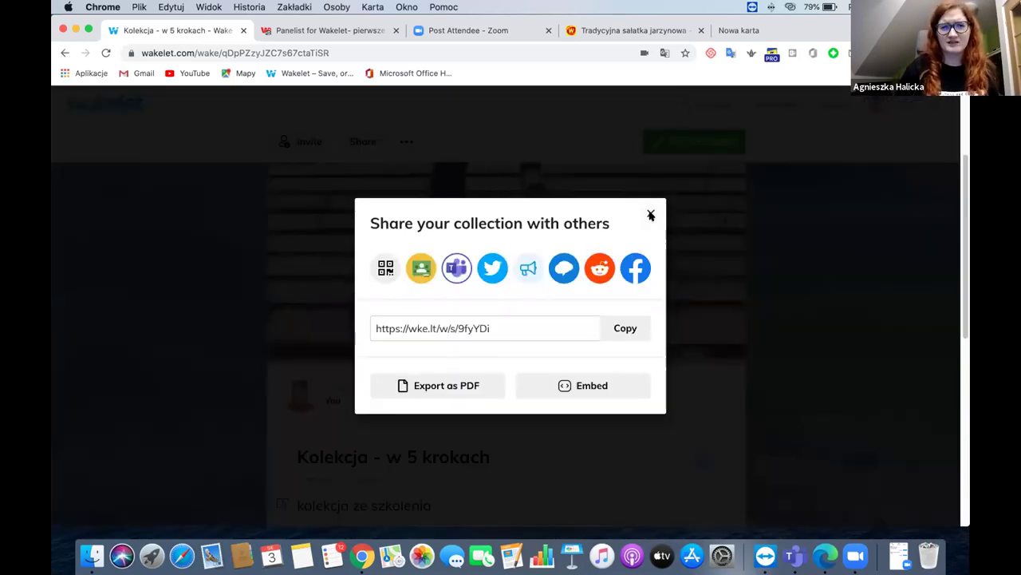
left_click(416, 187)
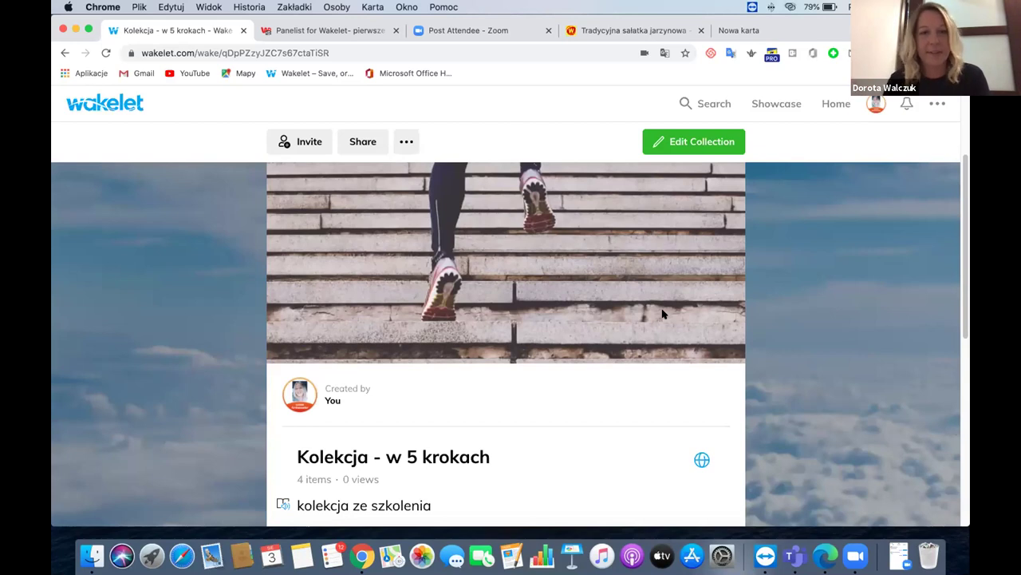
left_click(300, 141)
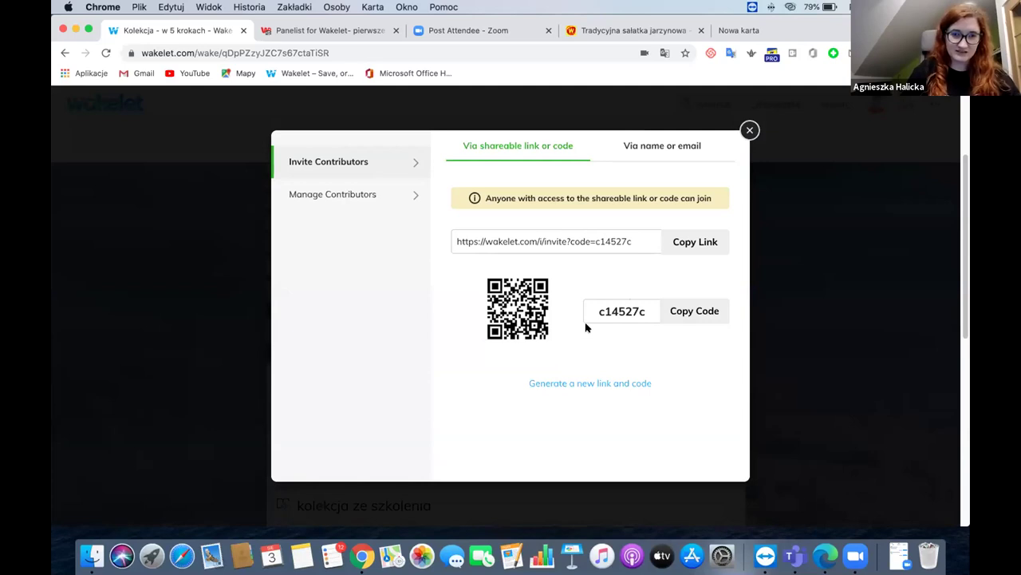
left_click(683, 242)
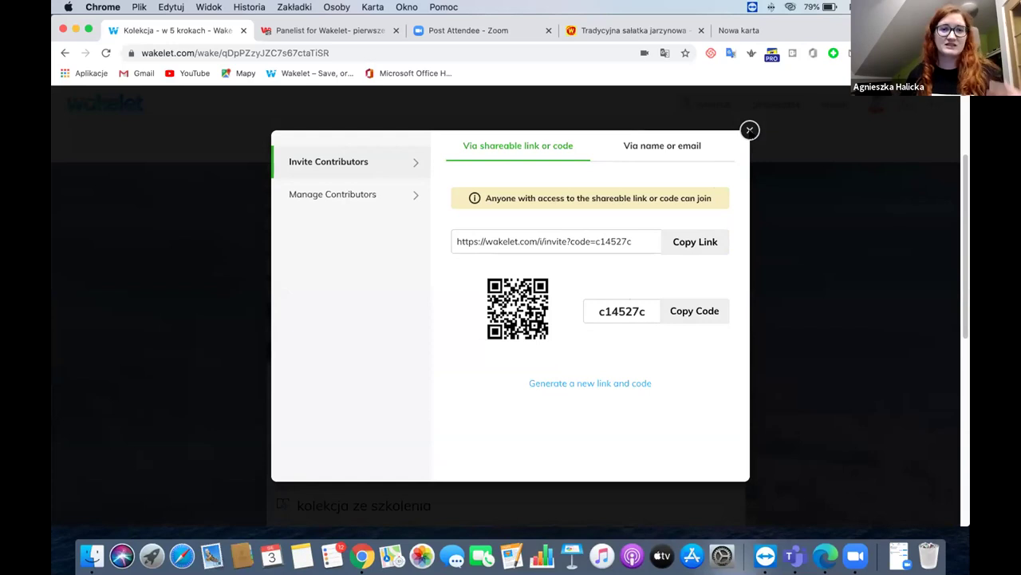
left_click(749, 130)
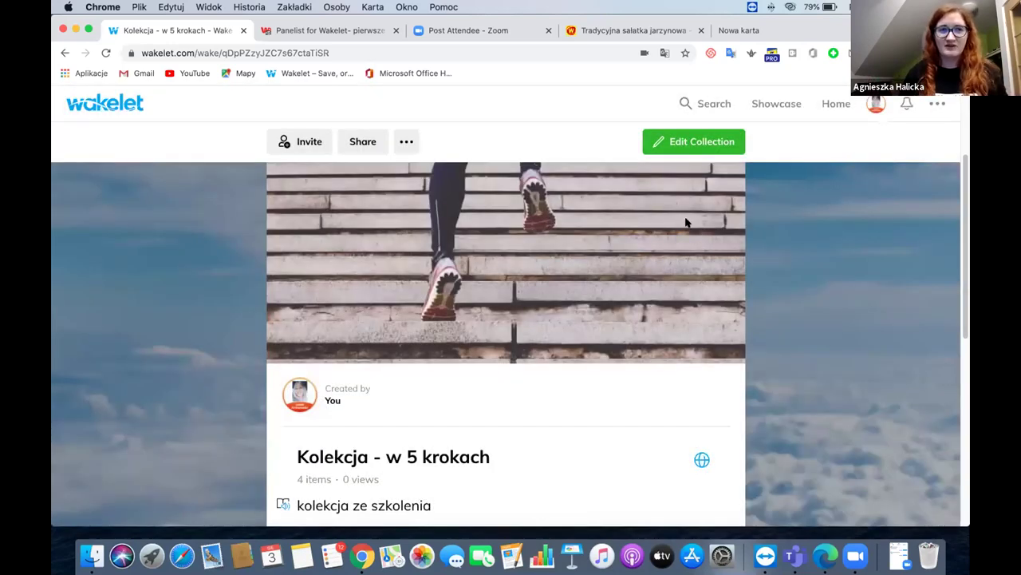